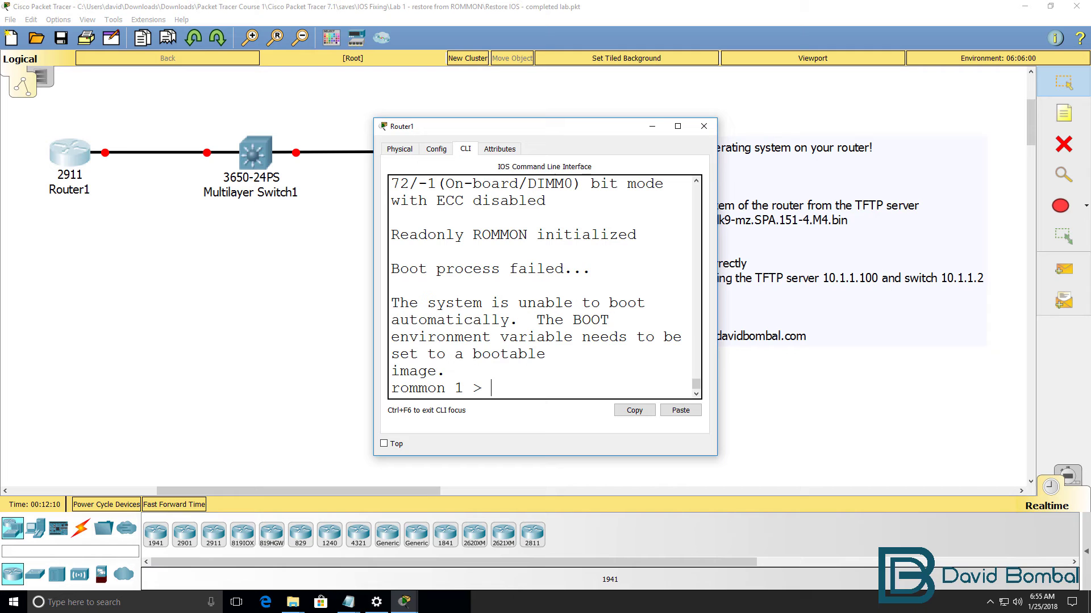
Enlarge Router1's console, then run help and dir flash: at rommon, showing flash is empty
{"action": "left_click_drag", "start_coordinate": [717, 333], "coordinate": [1073, 333]}
{"action": "left_click_drag", "start_coordinate": [838, 132], "coordinate": [768, 253]}
{"action": "type", "text": "help"}
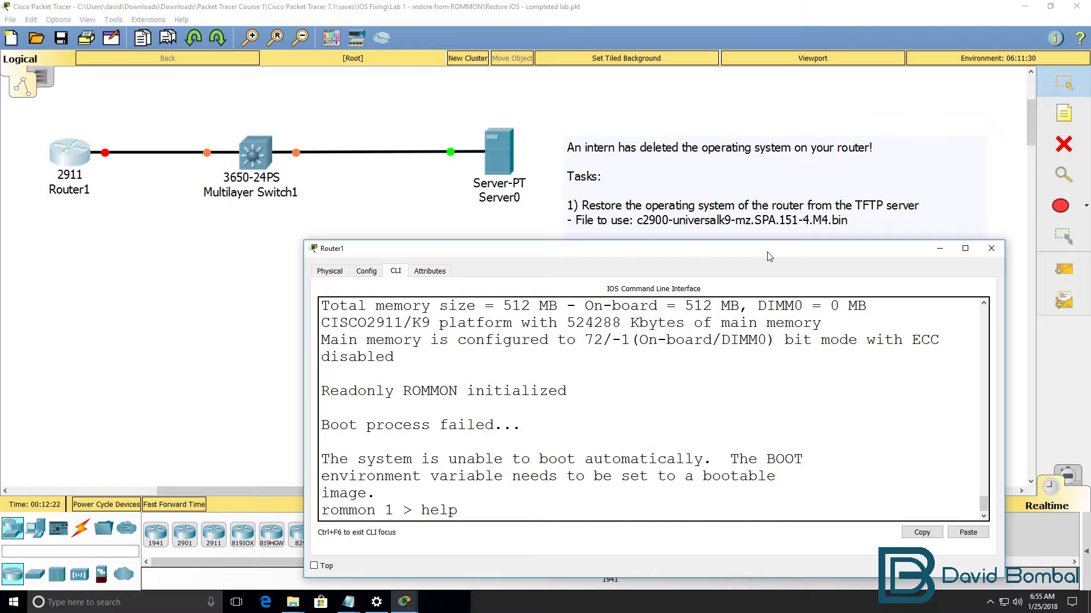
{"action": "key", "text": "Return"}
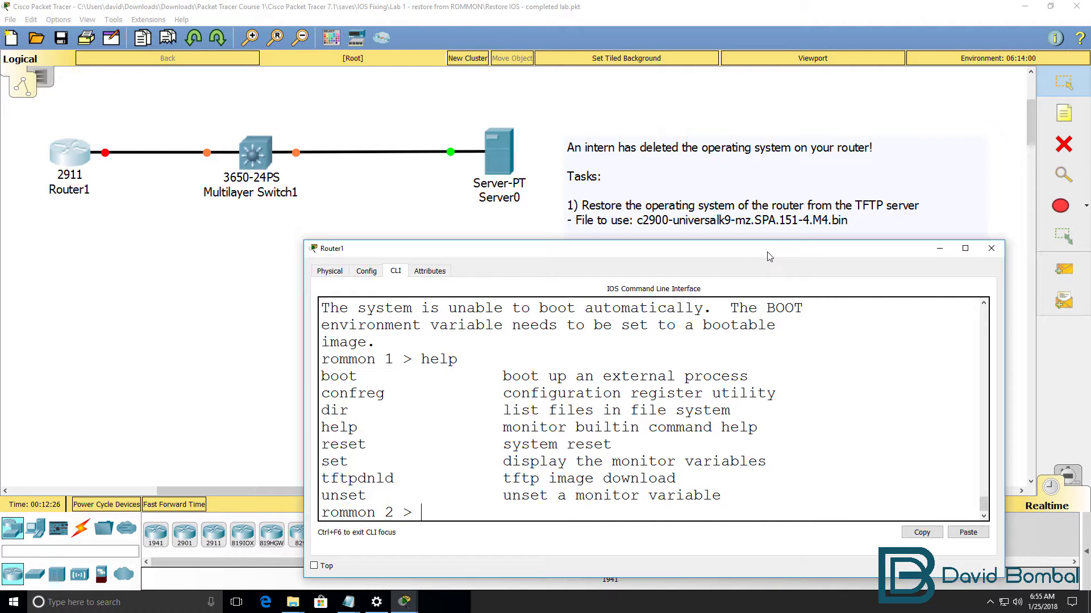
{"action": "type", "text": "dir flash:"}
{"action": "key", "text": "Return"}
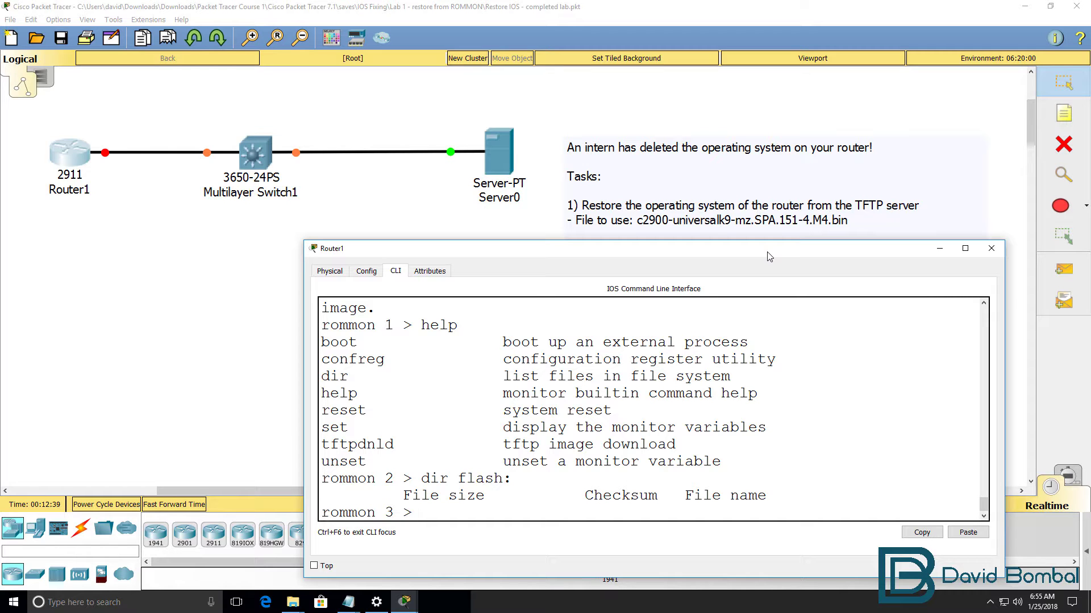
Reset Router1 and highlight the Boot process failed and unable-to-boot messages
{"action": "type", "text": "reset"}
{"action": "key", "text": "Return"}
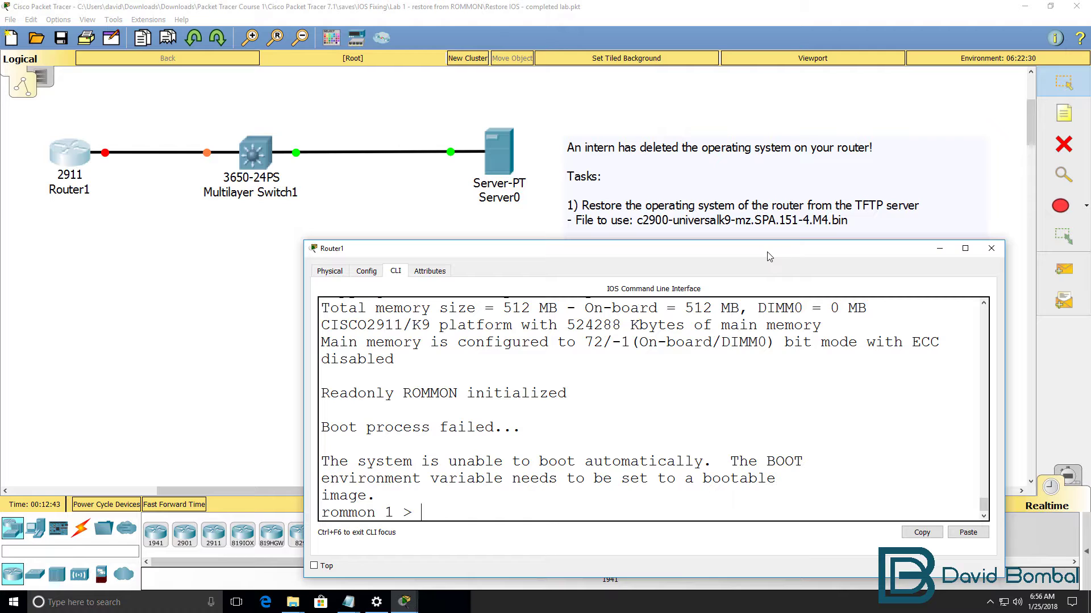
{"action": "left_click_drag", "start_coordinate": [521, 428], "coordinate": [318, 431]}
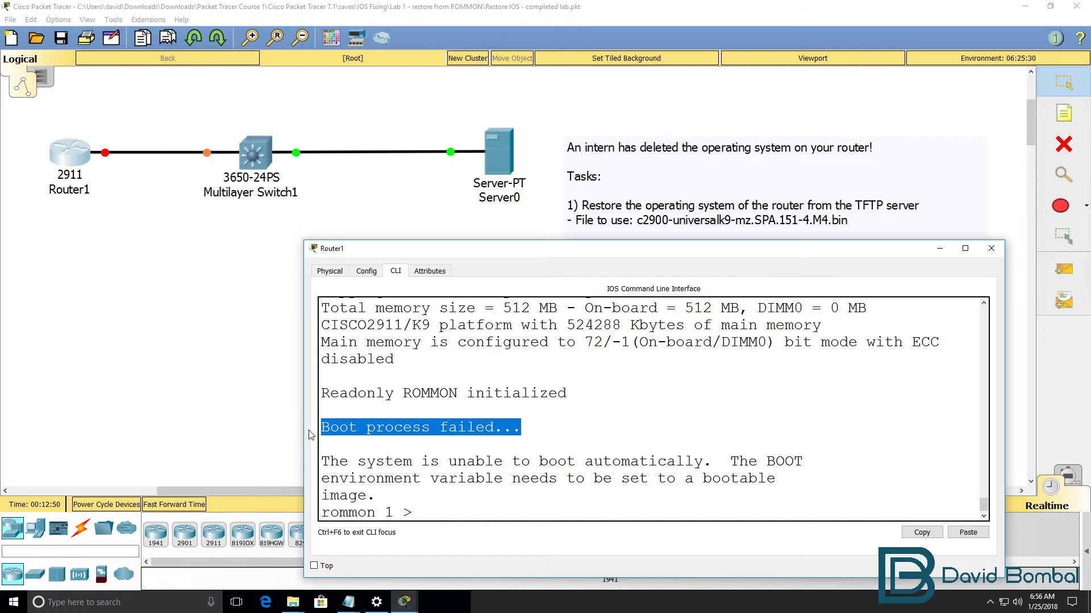
{"action": "left_click_drag", "start_coordinate": [420, 513], "coordinate": [320, 462]}
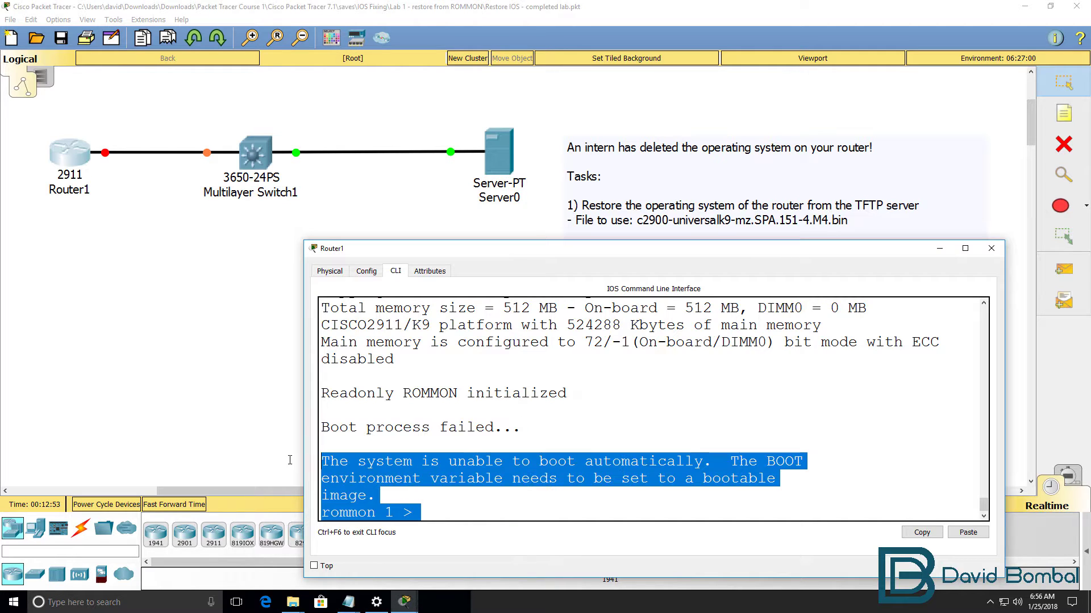
{"action": "left_click", "coordinate": [599, 477]}
Rerun help at rommon 2 and highlight the tftpdnld TFTP image download entry
{"action": "type", "text": "help"}
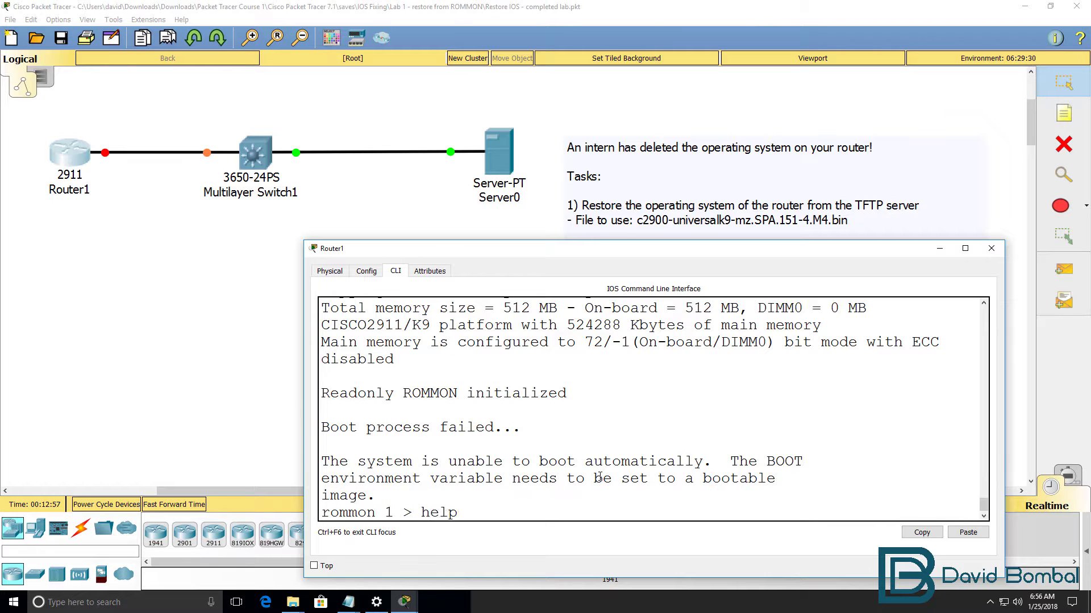
{"action": "key", "text": "Return"}
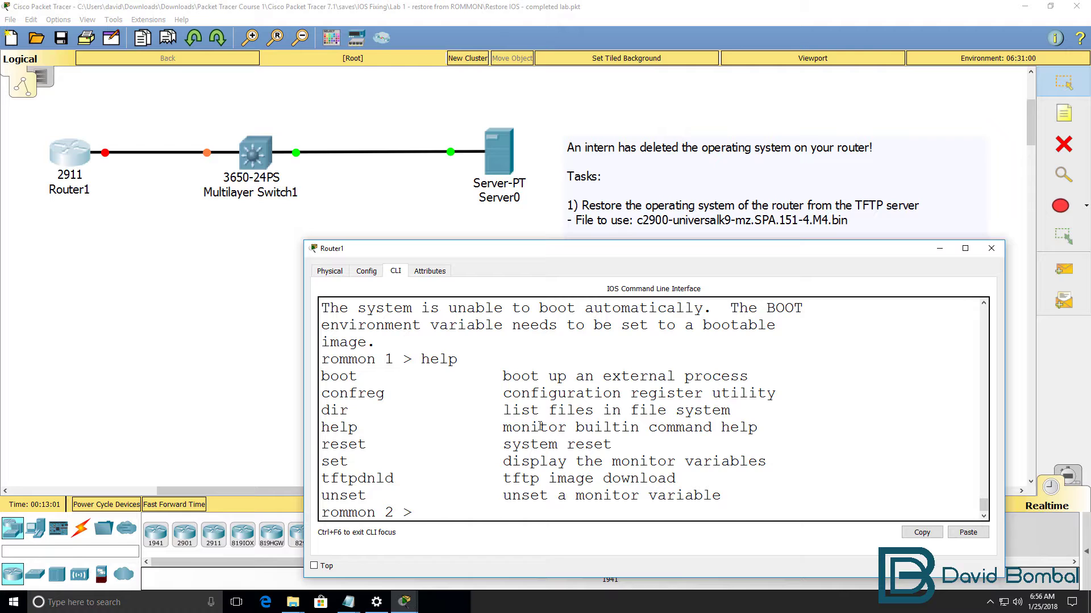
{"action": "left_click_drag", "start_coordinate": [413, 477], "coordinate": [316, 478]}
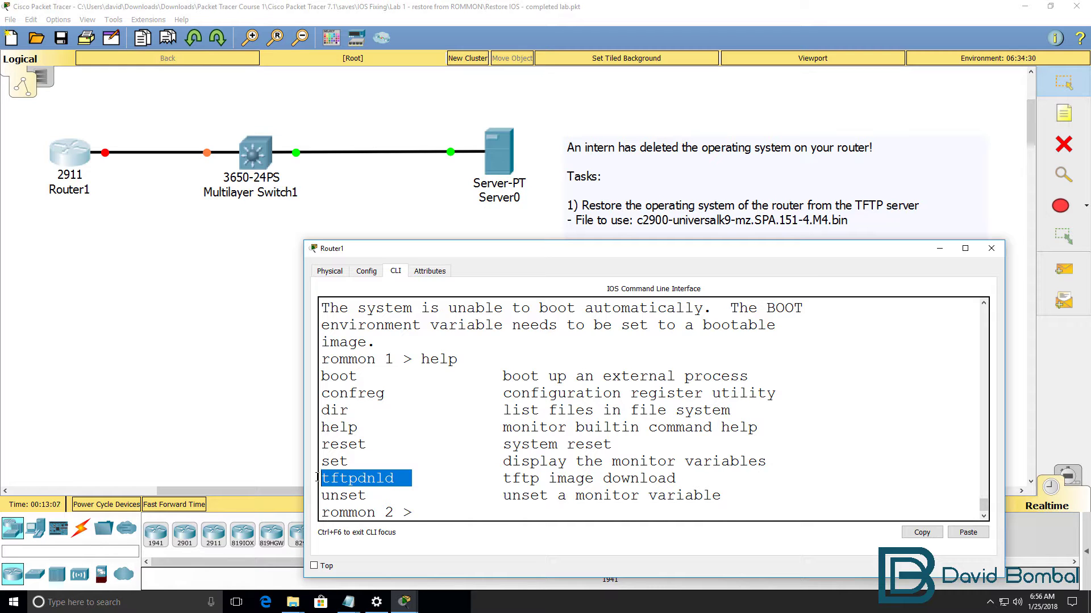
{"action": "left_click_drag", "start_coordinate": [490, 477], "coordinate": [719, 482]}
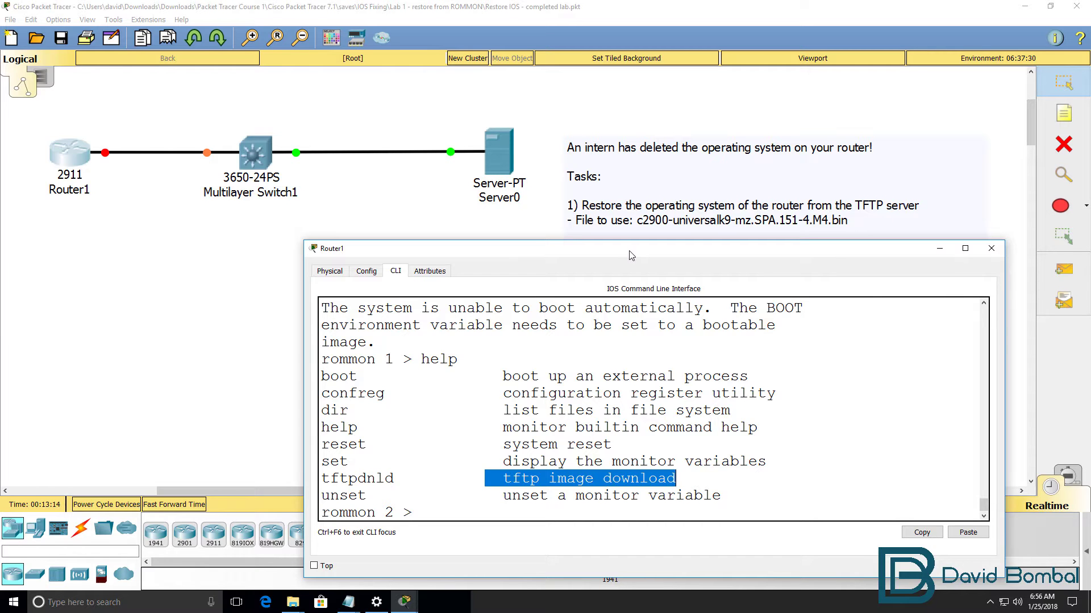
Open Server0 and check that its TFTP service is on and lists the image file
{"action": "left_click_drag", "start_coordinate": [631, 250], "coordinate": [485, 253]}
{"action": "left_click", "coordinate": [502, 165]}
{"action": "left_click", "coordinate": [502, 164]}
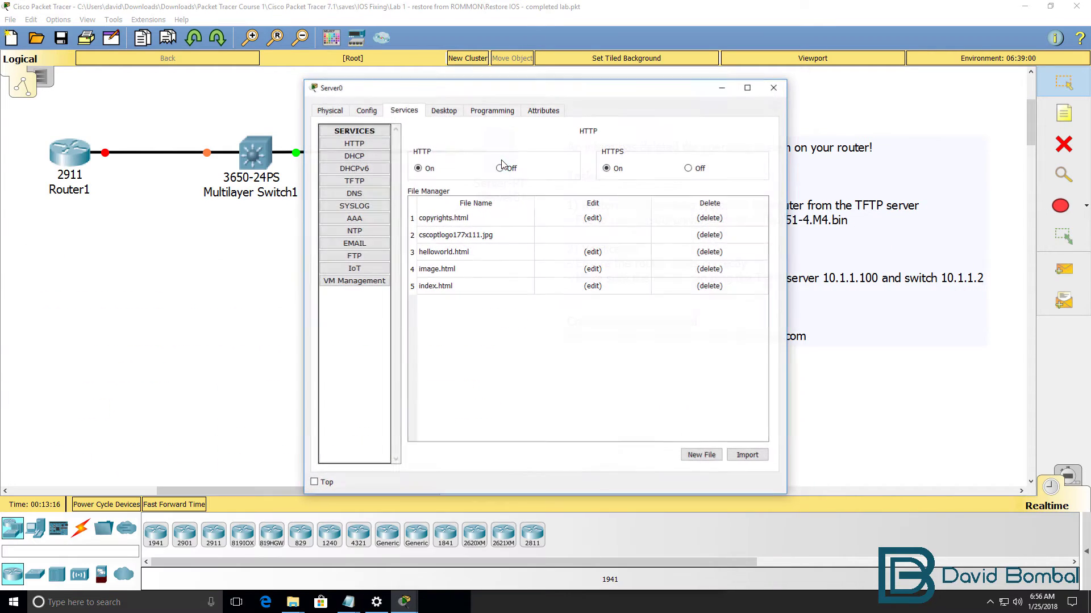
{"action": "left_click_drag", "start_coordinate": [494, 93], "coordinate": [776, 151]}
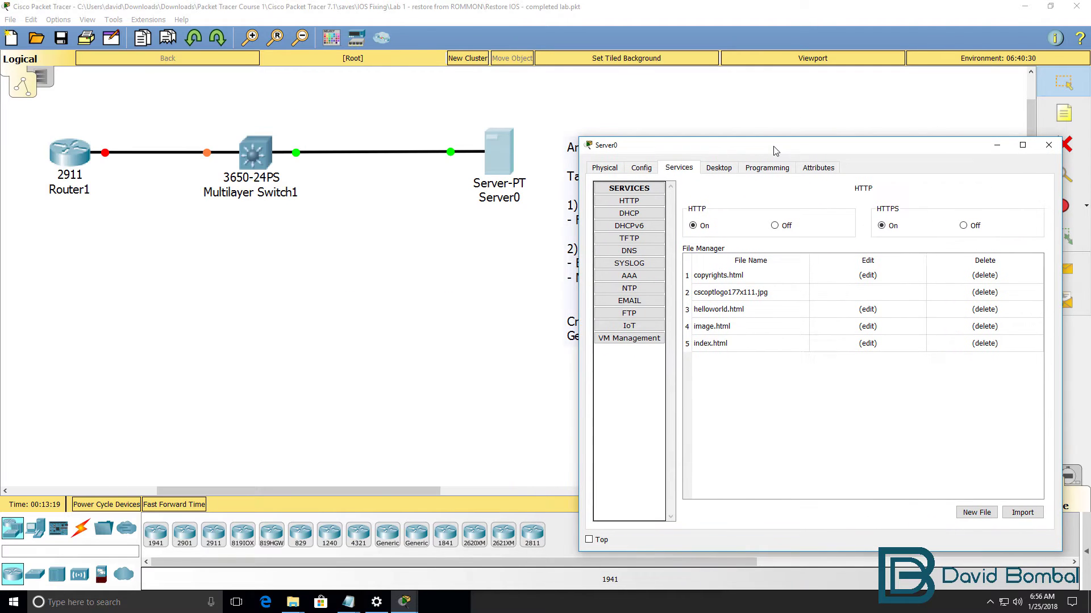
{"action": "left_click", "coordinate": [628, 238]}
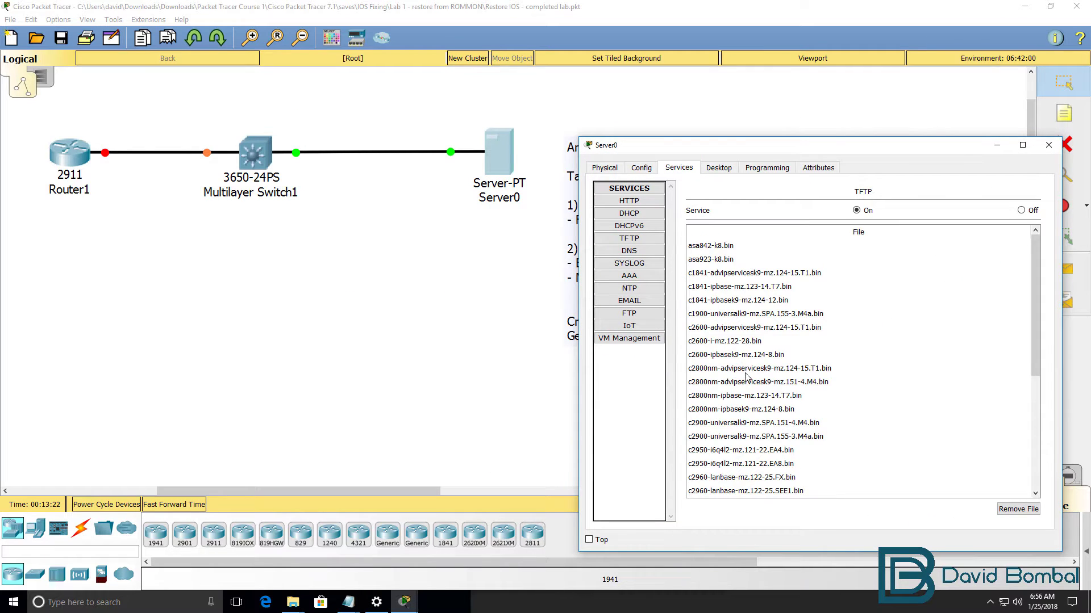
{"action": "left_click", "coordinate": [745, 371]}
Run ipconfig on Server0, highlighting address 10.1.1.100, then return to the topology
{"action": "left_click", "coordinate": [716, 168]}
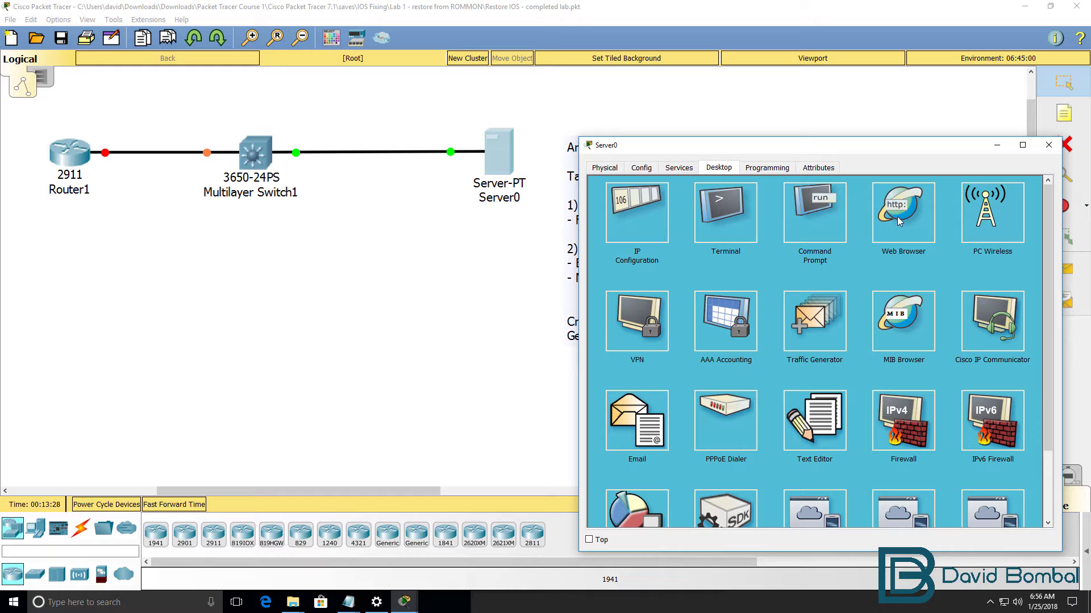
{"action": "left_click", "coordinate": [833, 223]}
{"action": "type", "text": "ipconfig"}
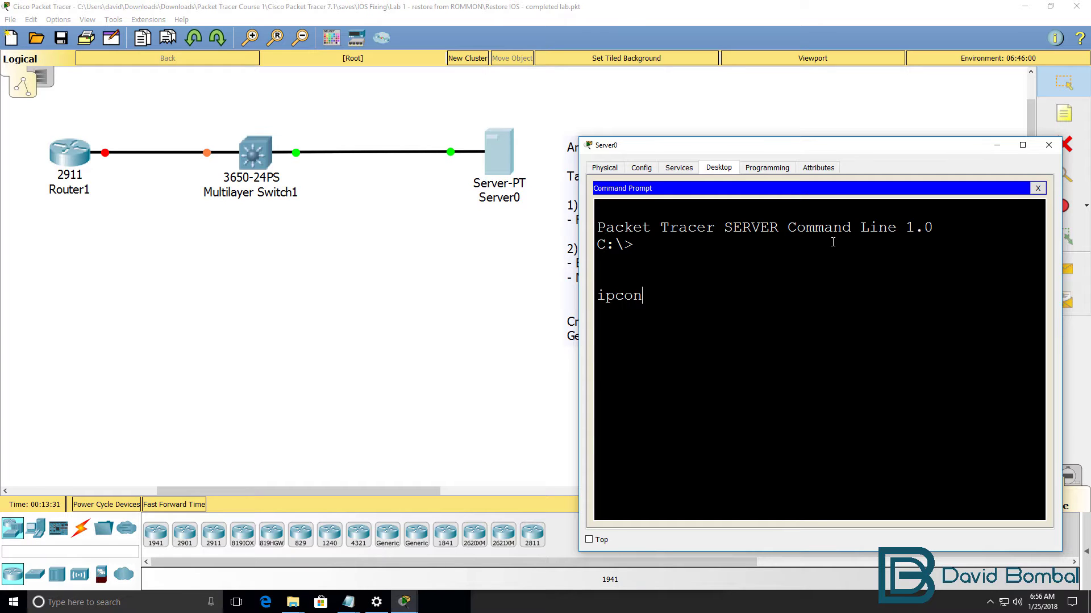
{"action": "key", "text": "Return"}
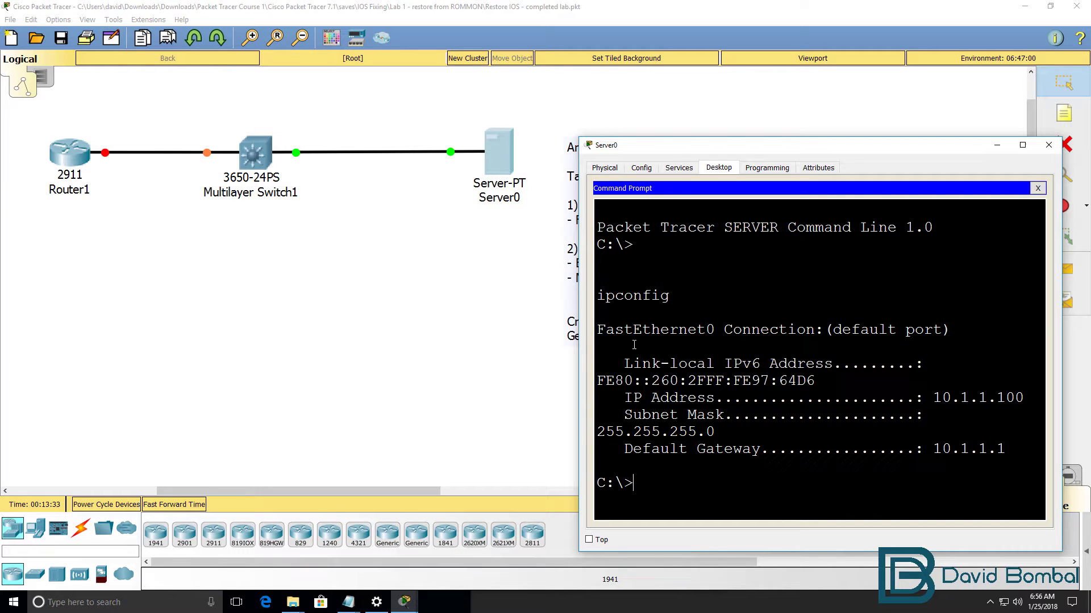
{"action": "left_click_drag", "start_coordinate": [578, 353], "coordinate": [400, 367]}
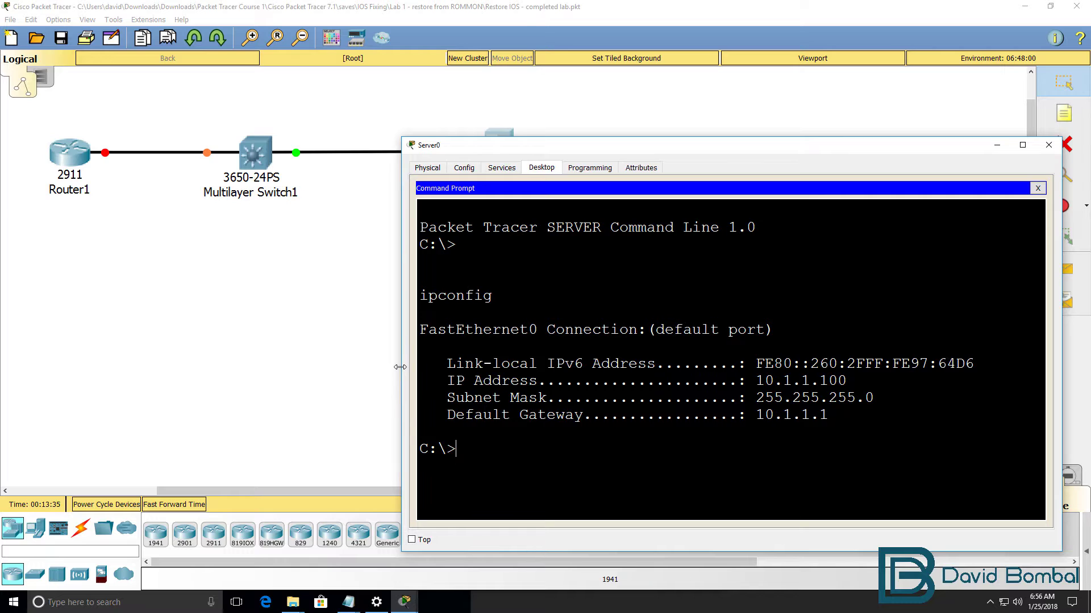
{"action": "type", "text": "ipconfig"}
{"action": "key", "text": "Return"}
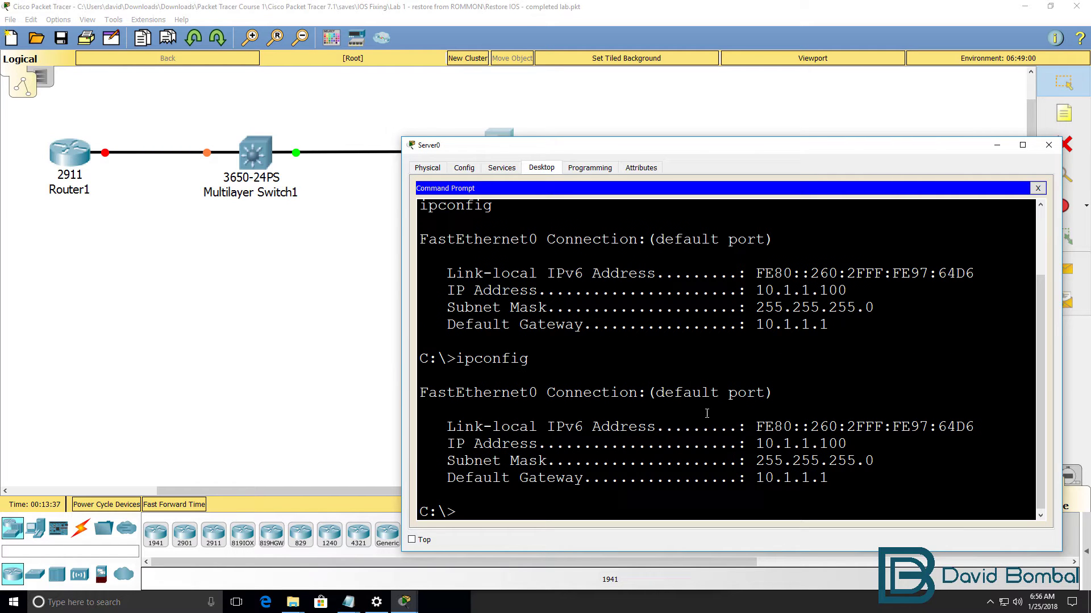
{"action": "left_click_drag", "start_coordinate": [866, 450], "coordinate": [748, 451]}
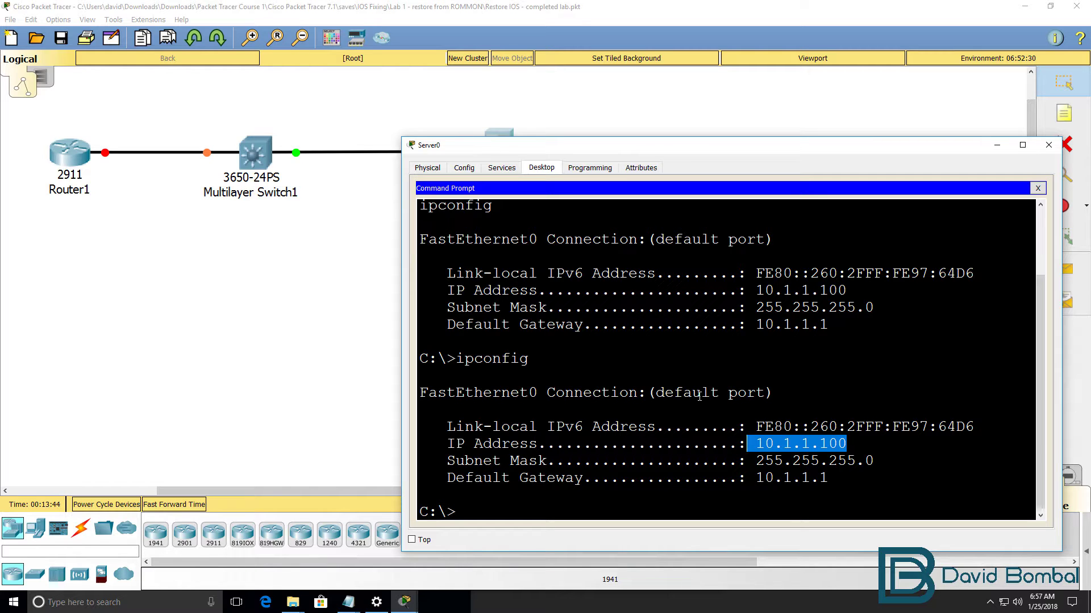
{"action": "left_click", "coordinate": [283, 232]}
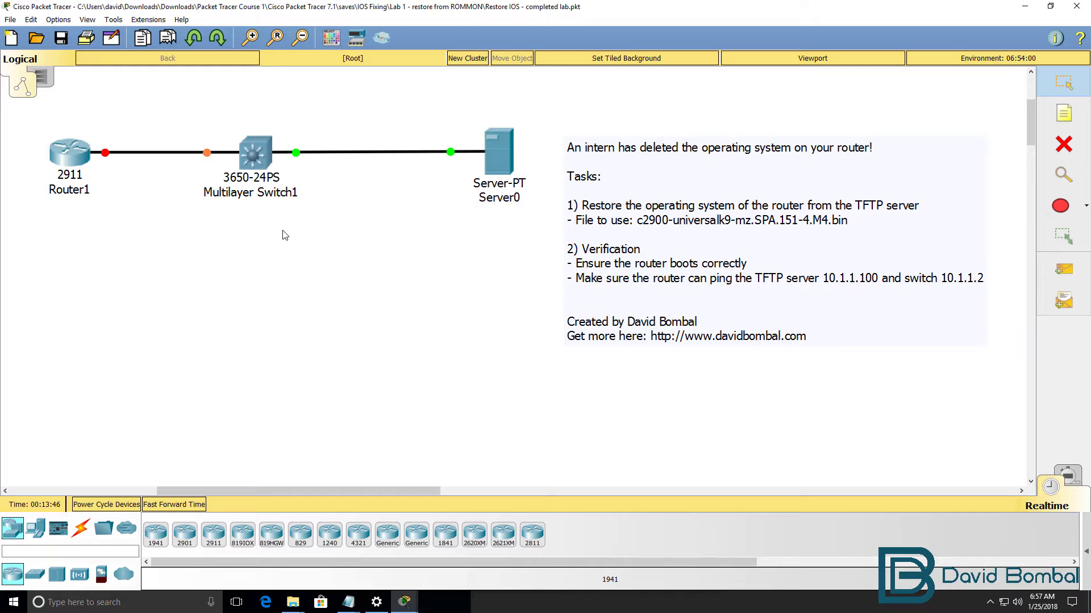
Open Multilayer Switch1's CLI, widening and repositioning its console window
{"action": "left_click", "coordinate": [255, 152]}
{"action": "left_click", "coordinate": [463, 152]}
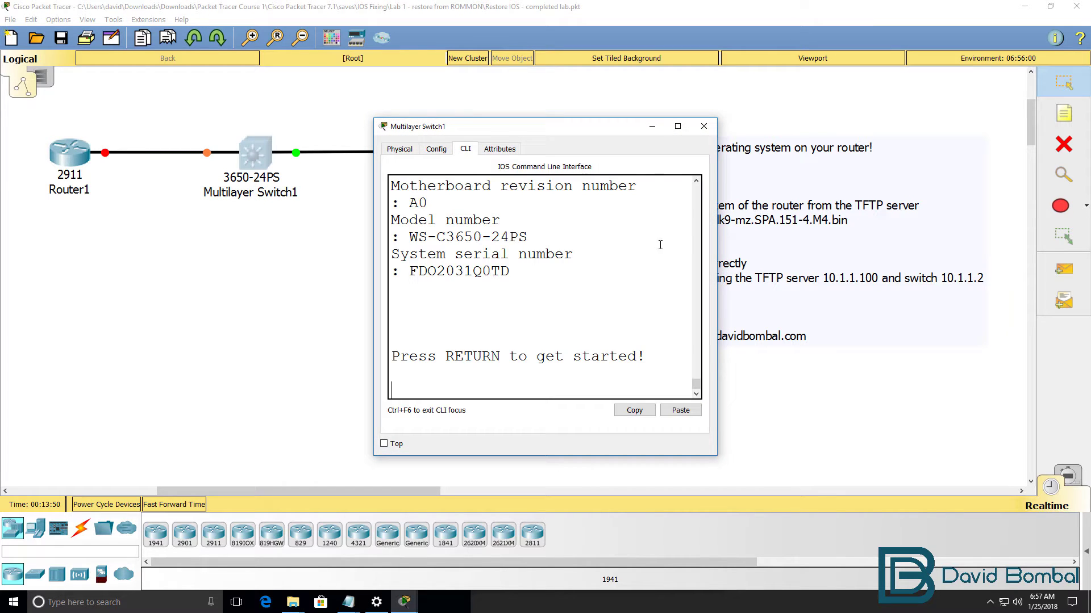
{"action": "left_click_drag", "start_coordinate": [717, 247], "coordinate": [1077, 246]}
{"action": "left_click_drag", "start_coordinate": [871, 132], "coordinate": [854, 244]}
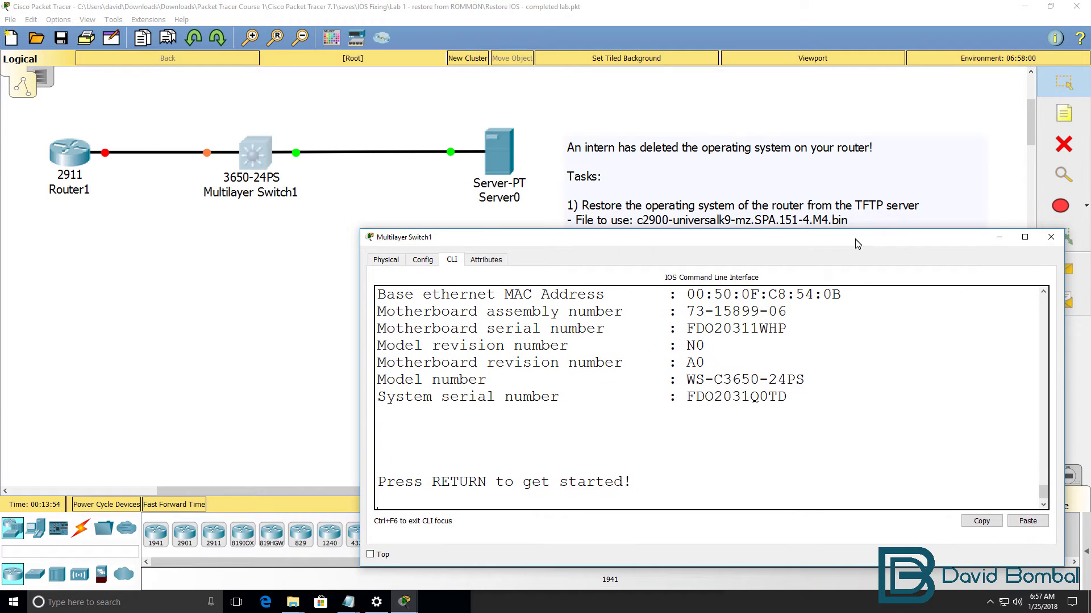
Run en and sh ip int brief, highlighting GigabitEthernet1/0/2 up and 1/0/1 down
{"action": "key", "text": "Return"}
{"action": "key", "text": "Return"}
{"action": "type", "text": "en"}
{"action": "key", "text": "Return"}
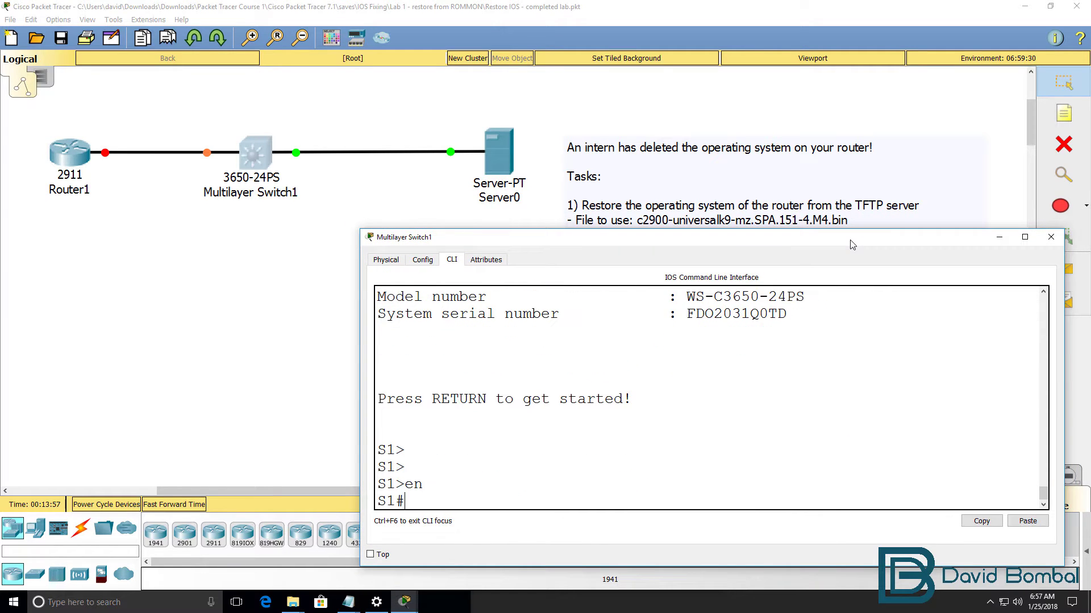
{"action": "type", "text": "sh ip int rbie"}
{"action": "key", "text": "BackSpace"}
{"action": "key", "text": "BackSpace"}
{"action": "key", "text": "BackSpace"}
{"action": "key", "text": "BackSpace"}
{"action": "type", "text": "brie"}
{"action": "key", "text": "Return"}
{"action": "left_click_drag", "start_coordinate": [360, 437], "coordinate": [234, 441]}
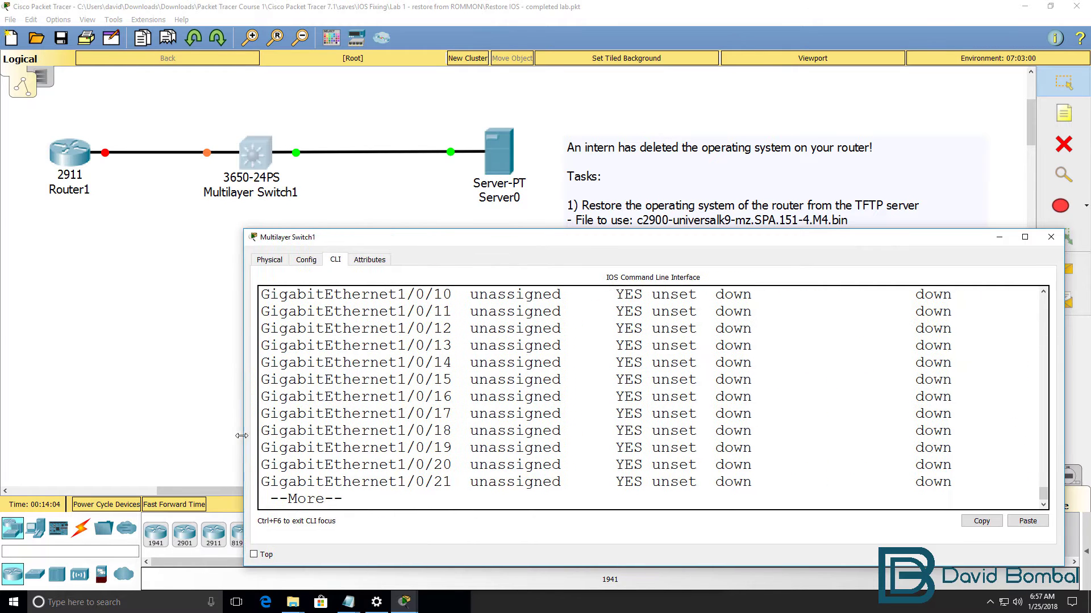
{"action": "scroll", "coordinate": [385, 405], "scroll_direction": "up", "scroll_amount": 3}
{"action": "scroll", "coordinate": [385, 404], "scroll_direction": "up", "scroll_amount": 1}
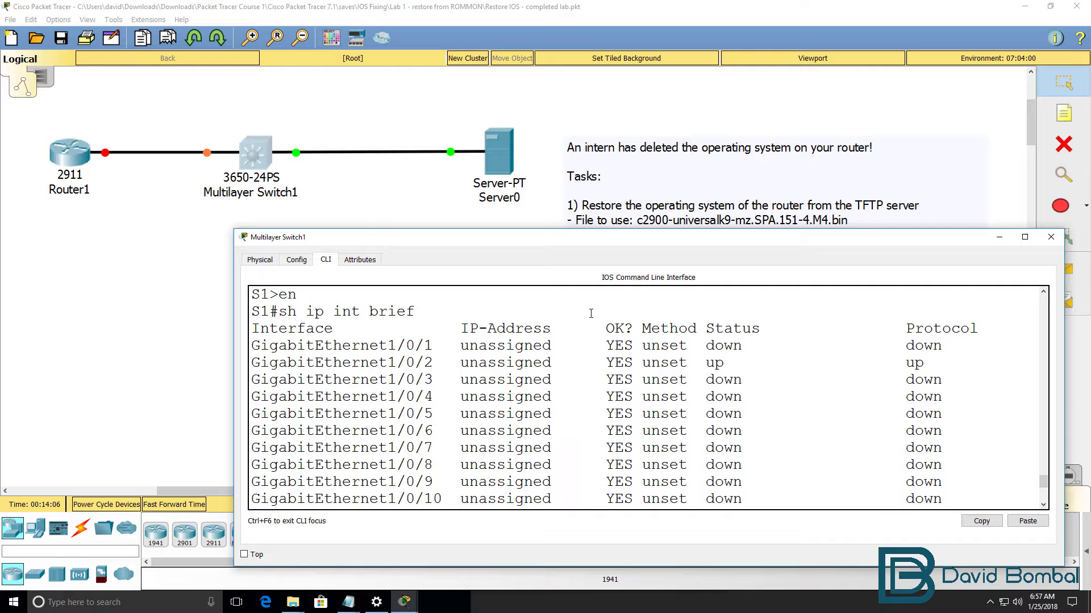
{"action": "left_click_drag", "start_coordinate": [936, 363], "coordinate": [201, 369]}
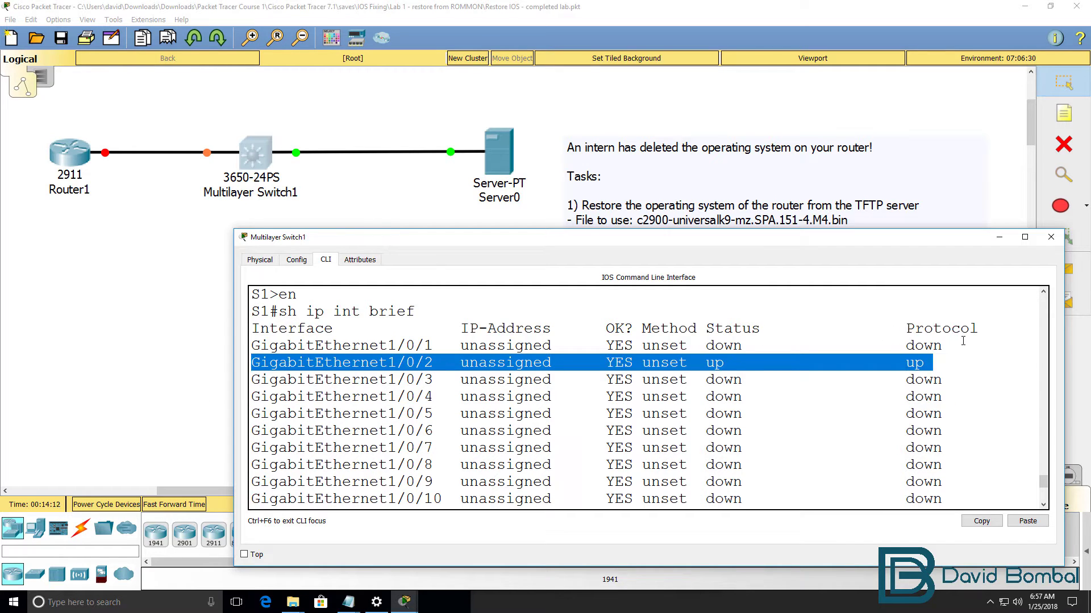
{"action": "left_click_drag", "start_coordinate": [961, 341], "coordinate": [256, 343]}
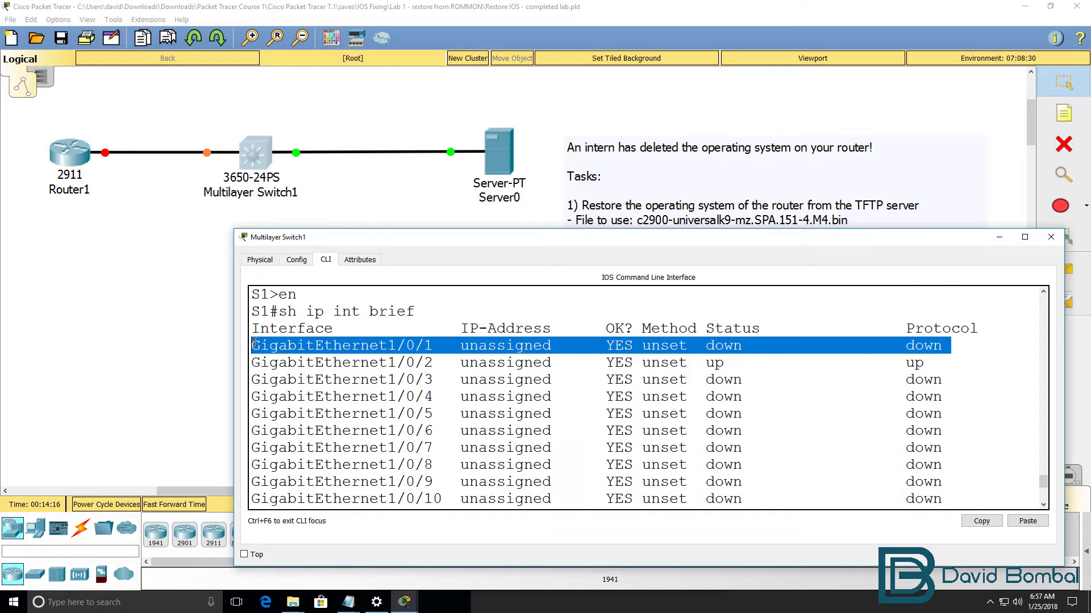
{"action": "left_click", "coordinate": [115, 239]}
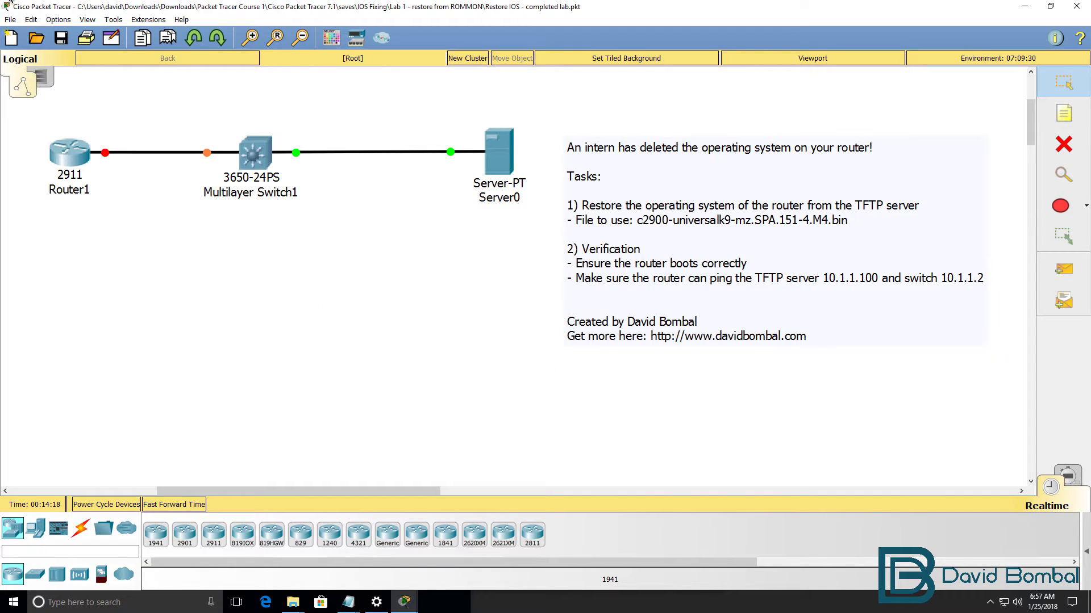
{"action": "left_click", "coordinate": [51, 19]}
{"action": "left_click", "coordinate": [65, 30]}
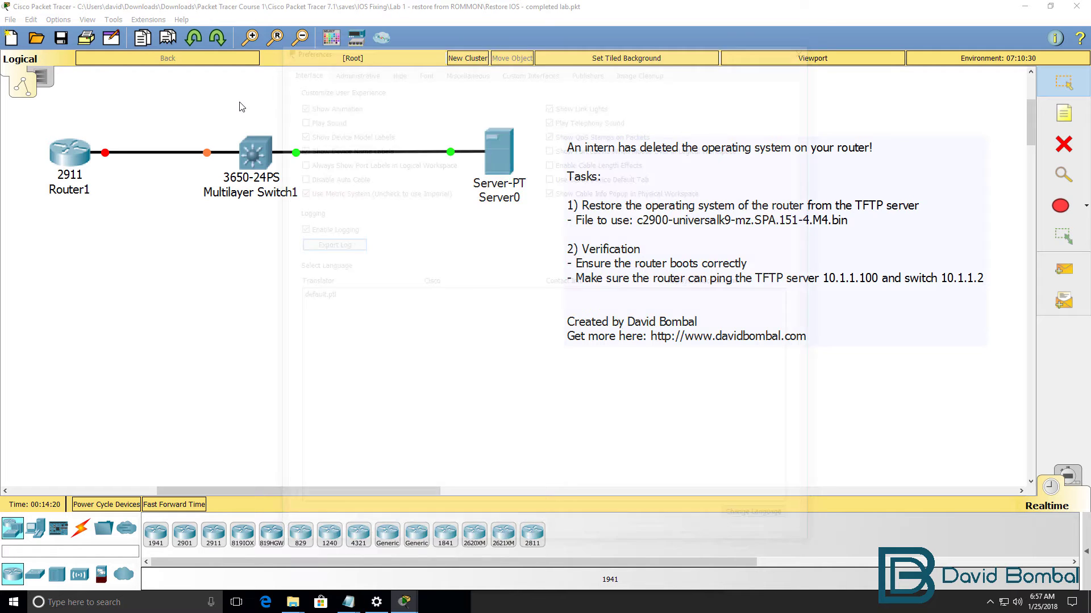
{"action": "left_click", "coordinate": [330, 160]}
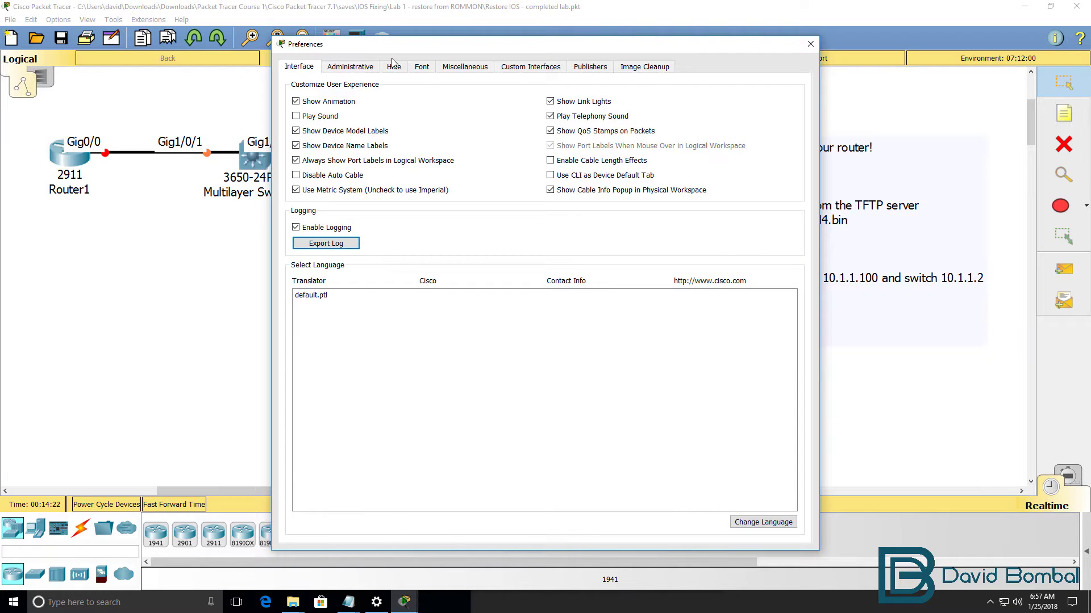
{"action": "left_click_drag", "start_coordinate": [393, 52], "coordinate": [399, 210]}
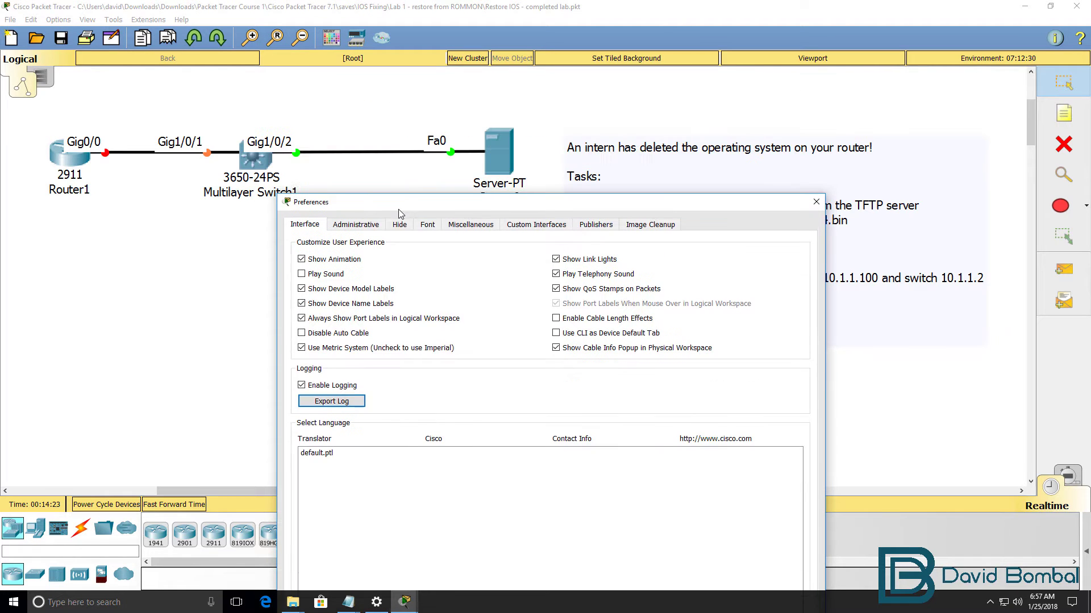
{"action": "left_click", "coordinate": [354, 321]}
{"action": "key", "text": "Escape"}
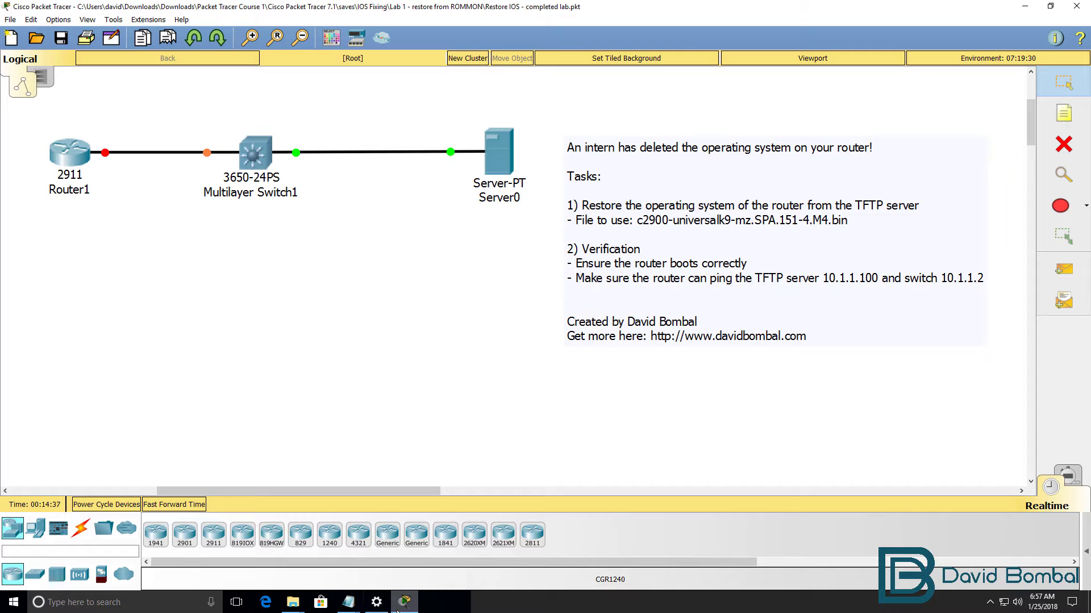
Rerun show ip int brief on Multilayer Switch1, highlighting the GigabitEthernet1/0/1 and 1/0/2 status lines
{"action": "left_click", "coordinate": [237, 173]}
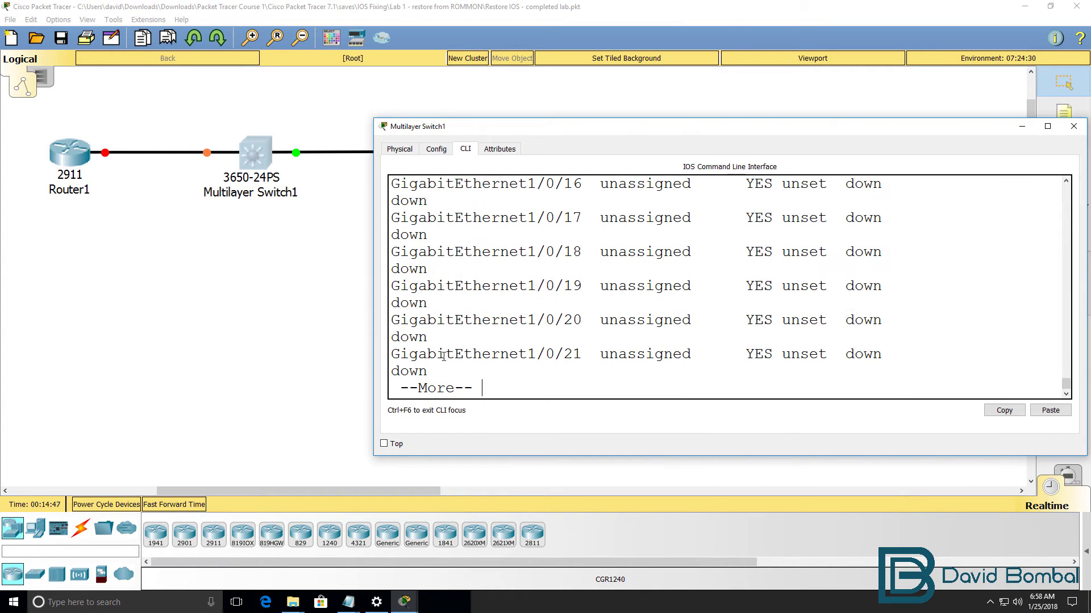
{"action": "left_click_drag", "start_coordinate": [373, 351], "coordinate": [227, 351]}
{"action": "left_click_drag", "start_coordinate": [492, 122], "coordinate": [521, 241]}
{"action": "key", "text": "q"}
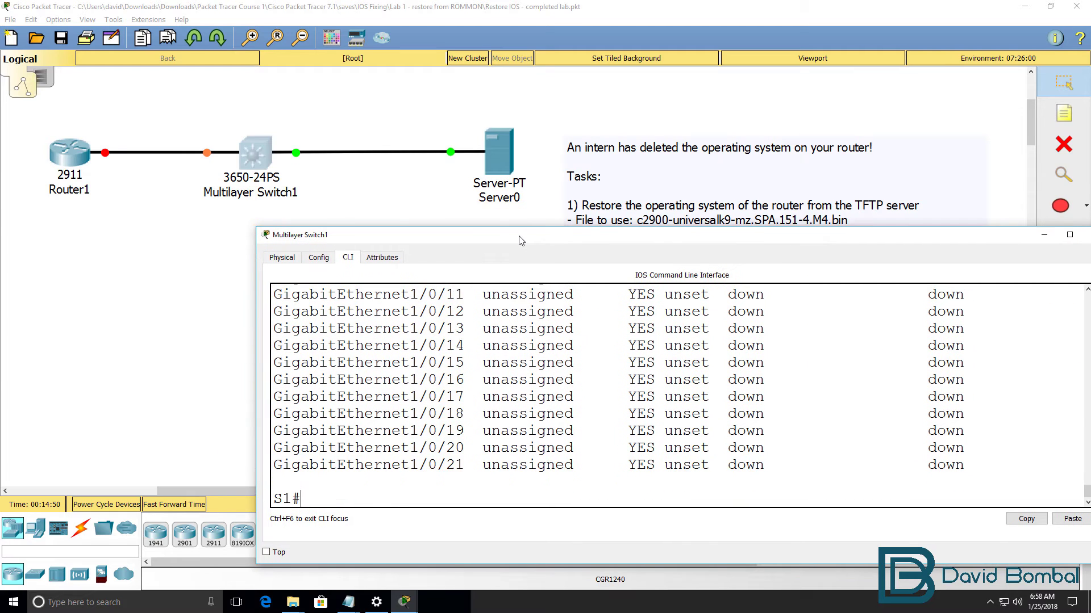
{"action": "key", "text": "Return"}
{"action": "key", "text": "Up"}
{"action": "key", "text": "Return"}
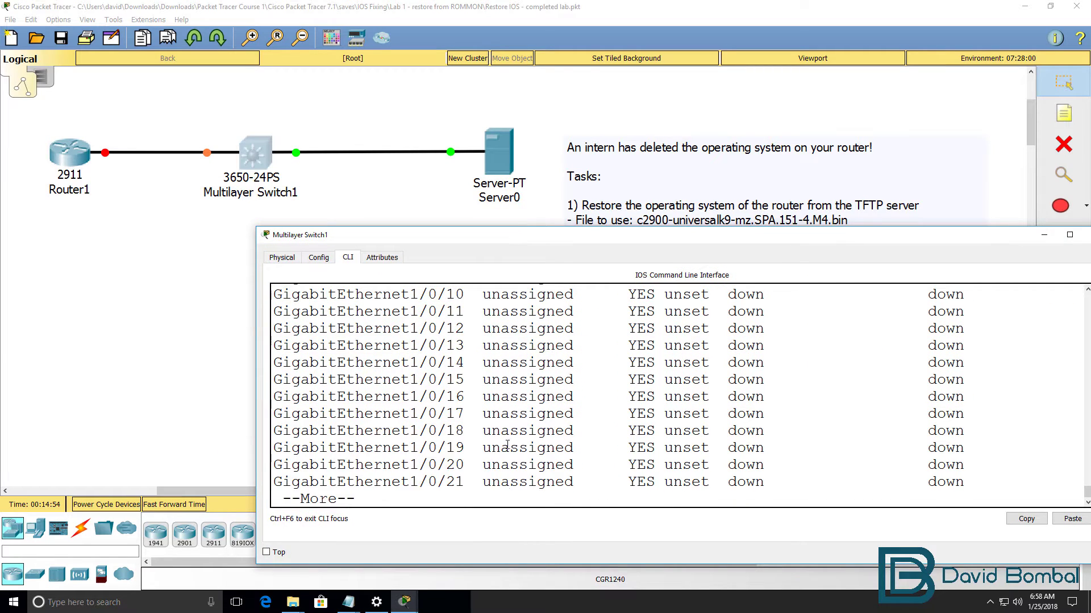
{"action": "scroll", "coordinate": [568, 397], "scroll_direction": "up", "scroll_amount": 5}
{"action": "left_click_drag", "start_coordinate": [964, 379], "coordinate": [184, 385]}
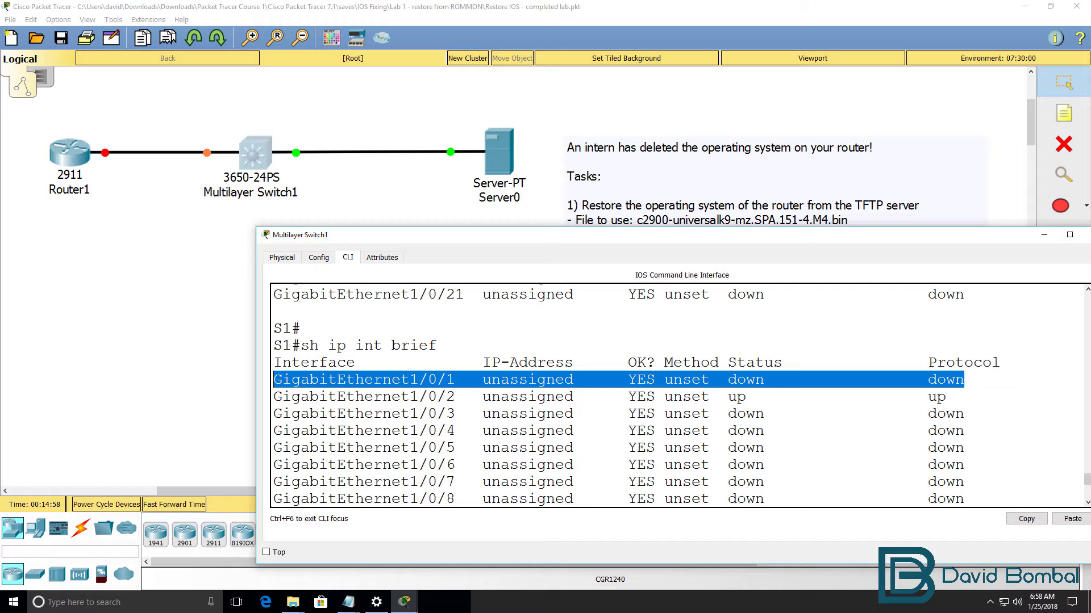
{"action": "left_click_drag", "start_coordinate": [944, 398], "coordinate": [275, 398]}
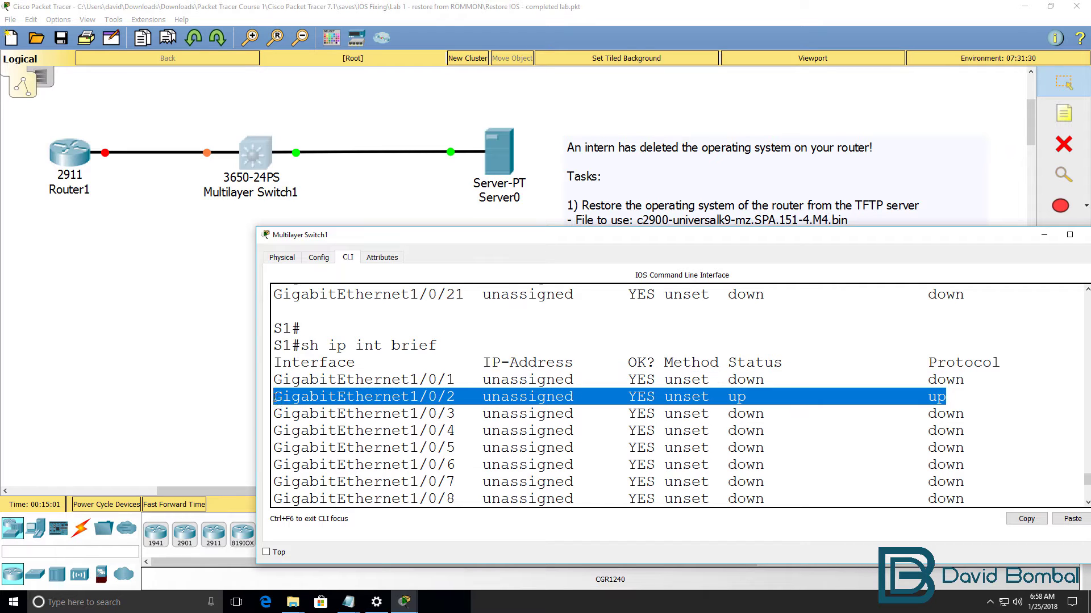
{"action": "left_click", "coordinate": [431, 421]}
Run sh run and find spanning-tree portfast under interface GigabitEthernet1/0/1
{"action": "type", "text": "sh run"}
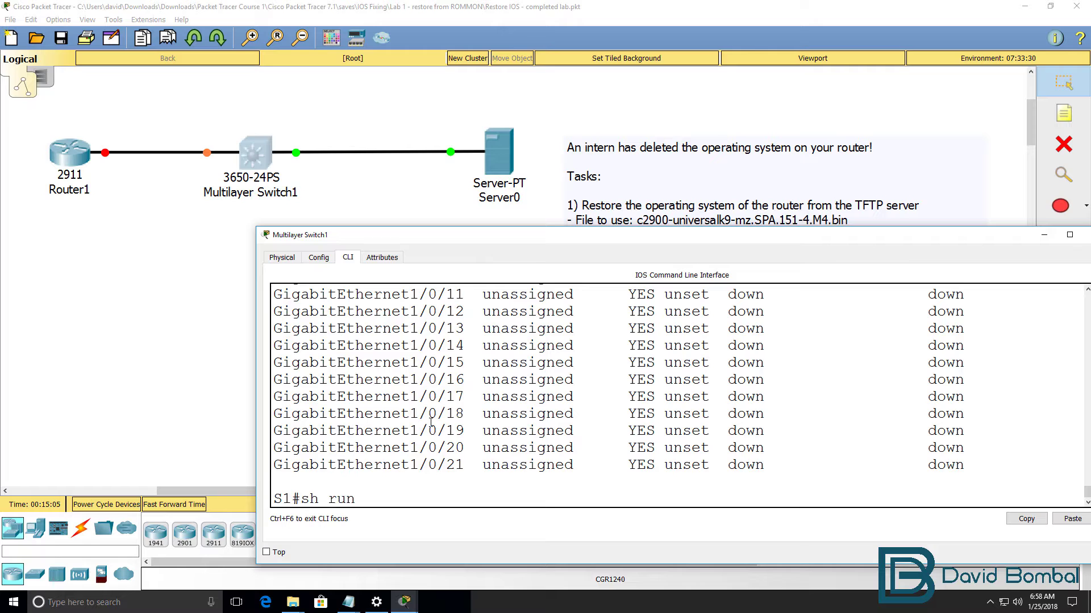
{"action": "key", "text": "Return"}
{"action": "scroll", "coordinate": [366, 427], "scroll_direction": "up", "scroll_amount": 5}
{"action": "scroll", "coordinate": [366, 427], "scroll_direction": "up", "scroll_amount": 8}
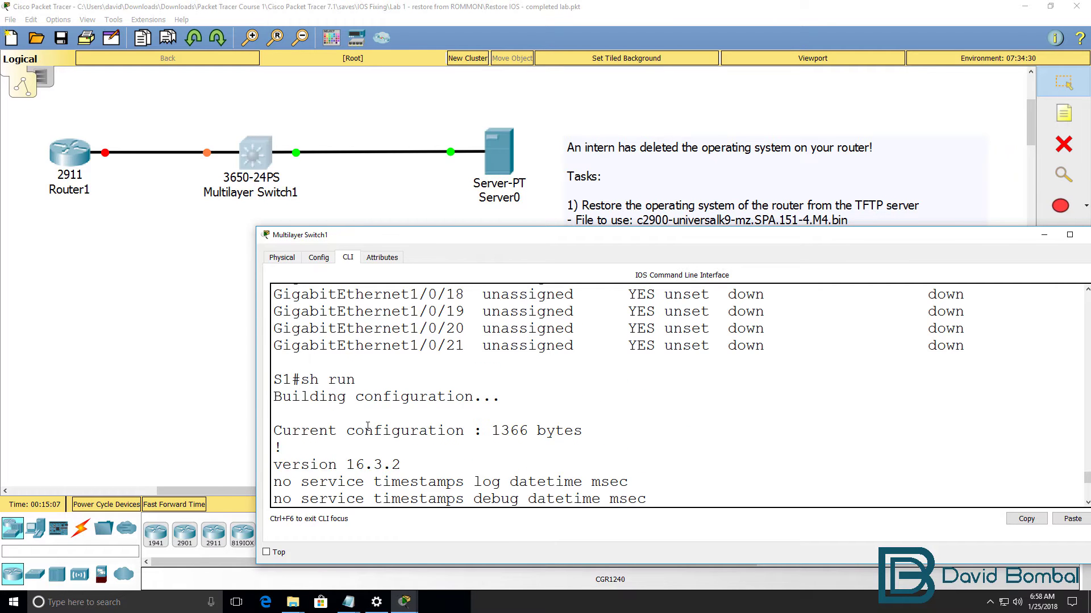
{"action": "scroll", "coordinate": [366, 427], "scroll_direction": "down", "scroll_amount": 3}
{"action": "scroll", "coordinate": [367, 428], "scroll_direction": "down", "scroll_amount": 10}
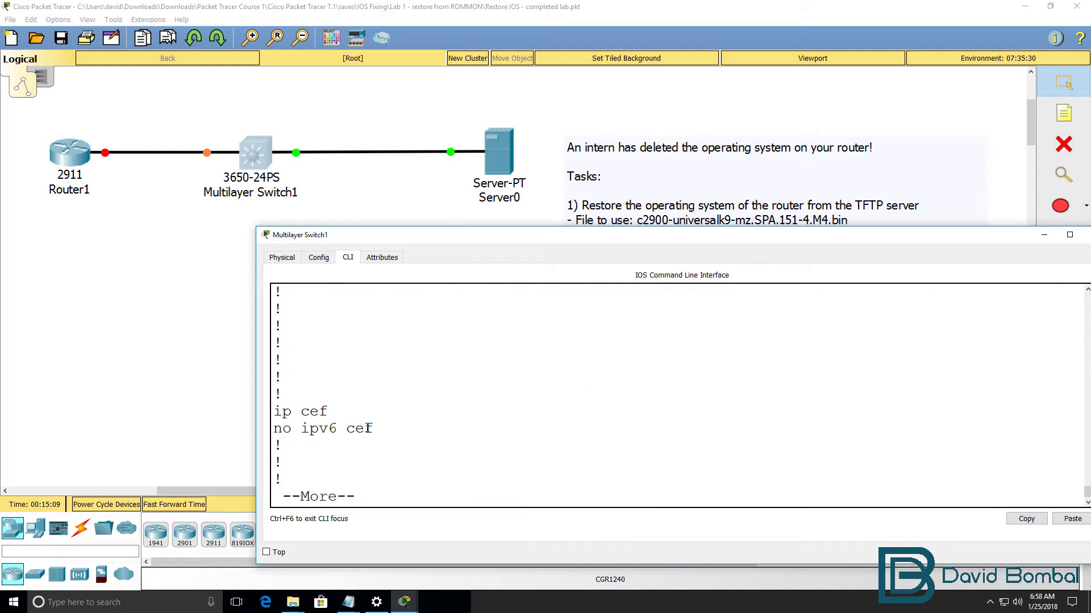
{"action": "scroll", "coordinate": [427, 455], "scroll_direction": "down", "scroll_amount": 3}
{"action": "left_click_drag", "start_coordinate": [483, 360], "coordinate": [33, 359]}
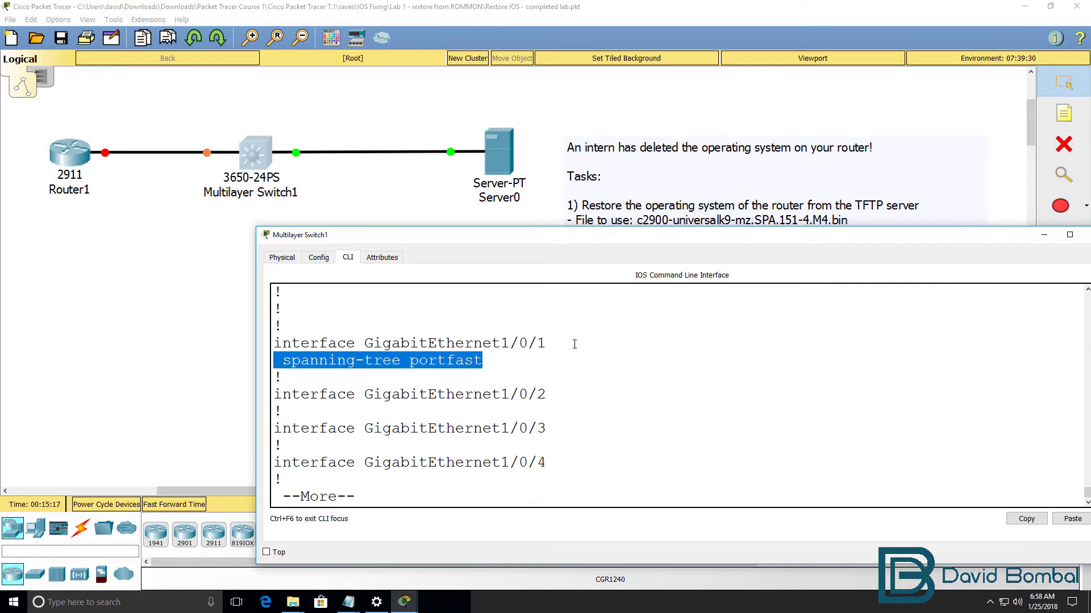
{"action": "left_click_drag", "start_coordinate": [574, 344], "coordinate": [273, 344]}
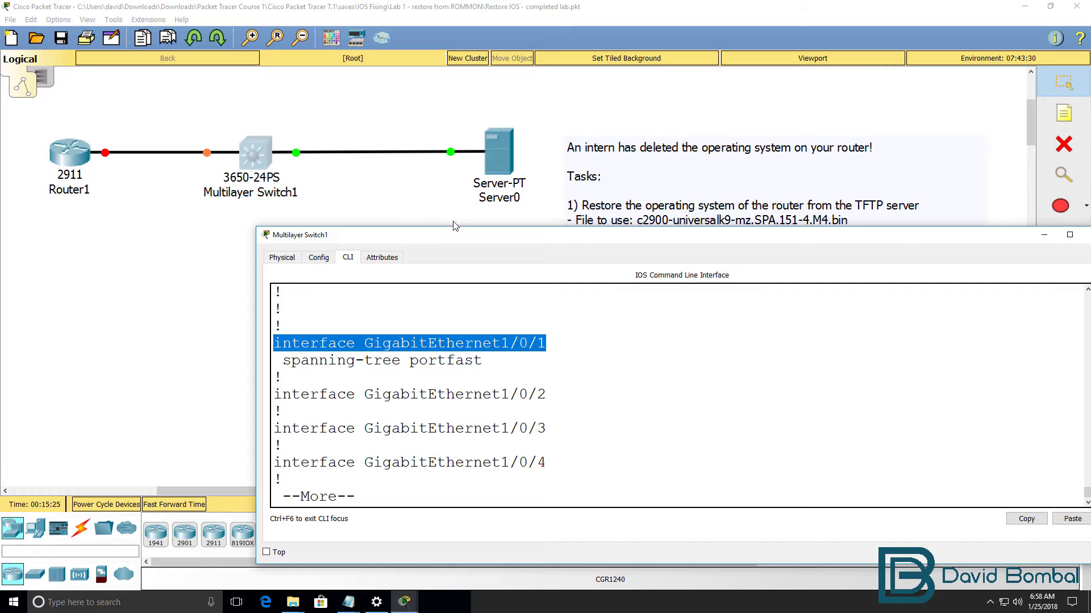
{"action": "left_click_drag", "start_coordinate": [475, 235], "coordinate": [494, 276]}
Open and enlarge Router1's CLI and run tftpdnld with no variables at rommon
{"action": "left_click", "coordinate": [60, 158]}
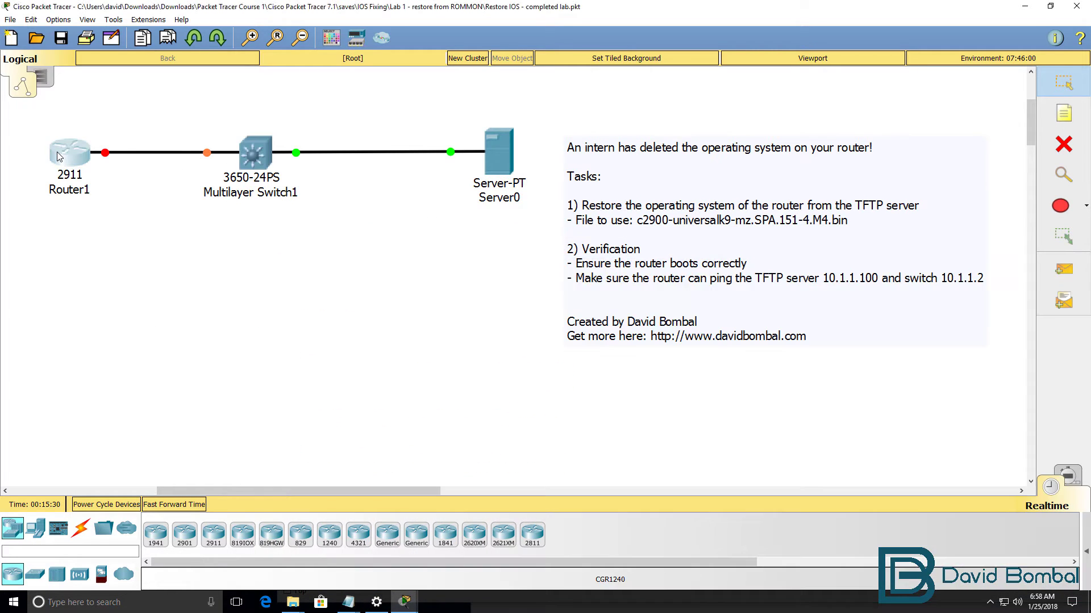
{"action": "left_click_drag", "start_coordinate": [525, 136], "coordinate": [188, 259]}
{"action": "left_click_drag", "start_coordinate": [418, 320], "coordinate": [703, 327]}
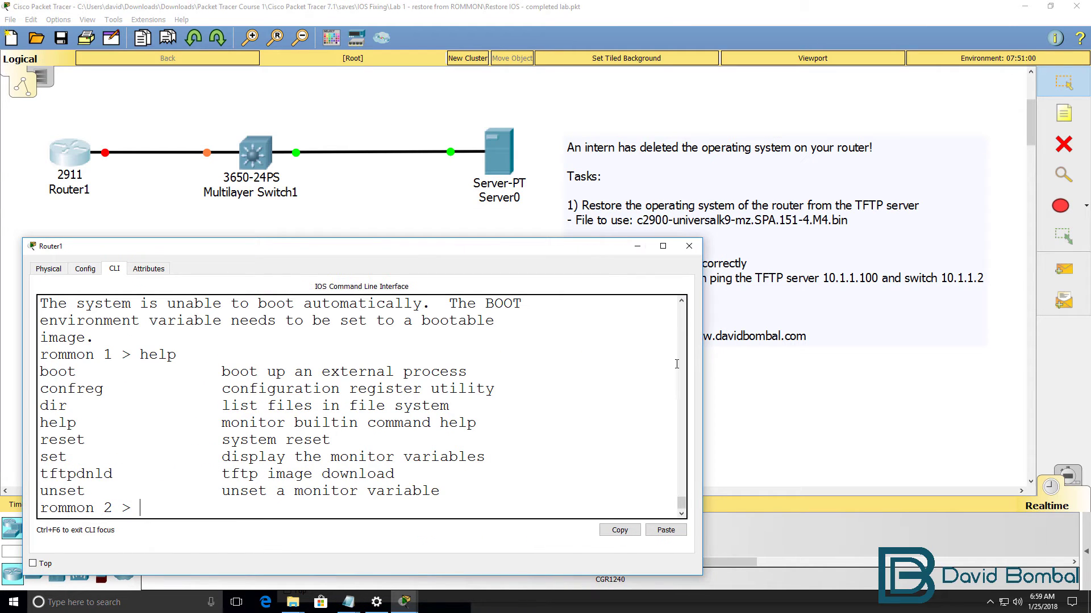
{"action": "type", "text": "td"}
{"action": "key", "text": "BackSpace"}
{"action": "type", "text": "fto"}
{"action": "key", "text": "BackSpace"}
{"action": "type", "text": "p"}
{"action": "type", "text": "dl"}
{"action": "type", "text": "nb"}
{"action": "key", "text": "BackSpace"}
{"action": "type", "text": "ld"}
{"action": "key", "text": "Return"}
{"action": "left_click_drag", "start_coordinate": [702, 369], "coordinate": [887, 369]}
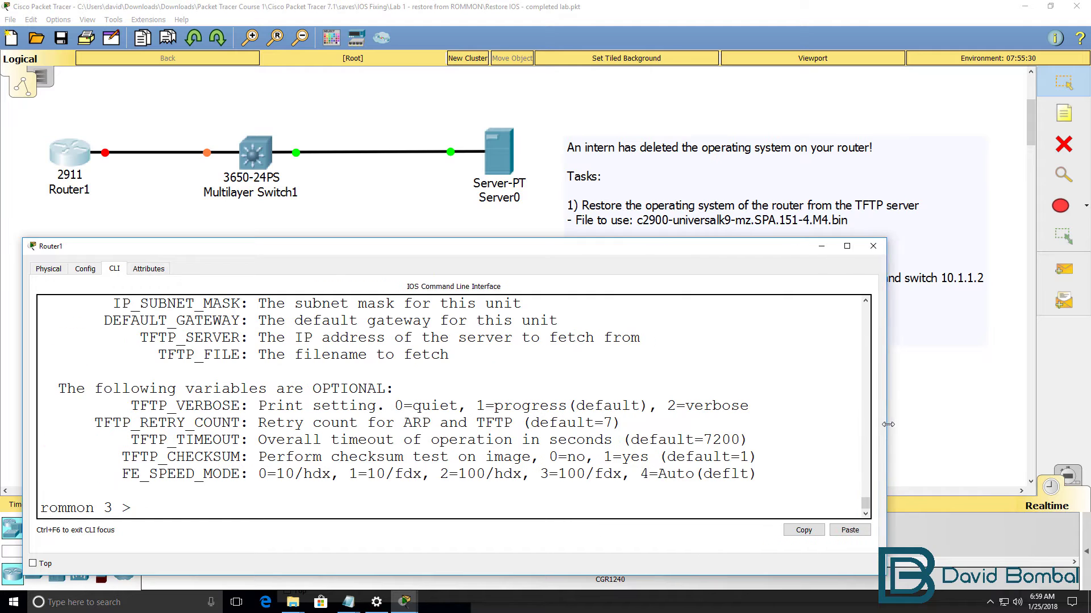
{"action": "left_click_drag", "start_coordinate": [207, 239], "coordinate": [207, 68]}
Review the illegal IP address error, usage notes, and required and optional tftpdnld variables
{"action": "scroll", "coordinate": [232, 187], "scroll_direction": "up", "scroll_amount": 2}
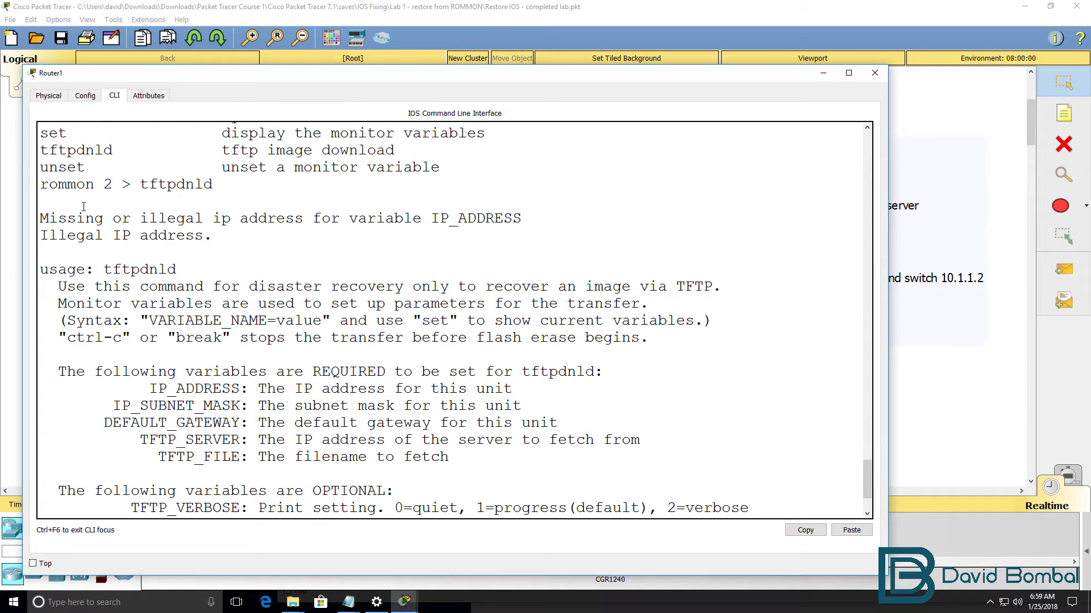
{"action": "left_click_drag", "start_coordinate": [41, 217], "coordinate": [364, 250]}
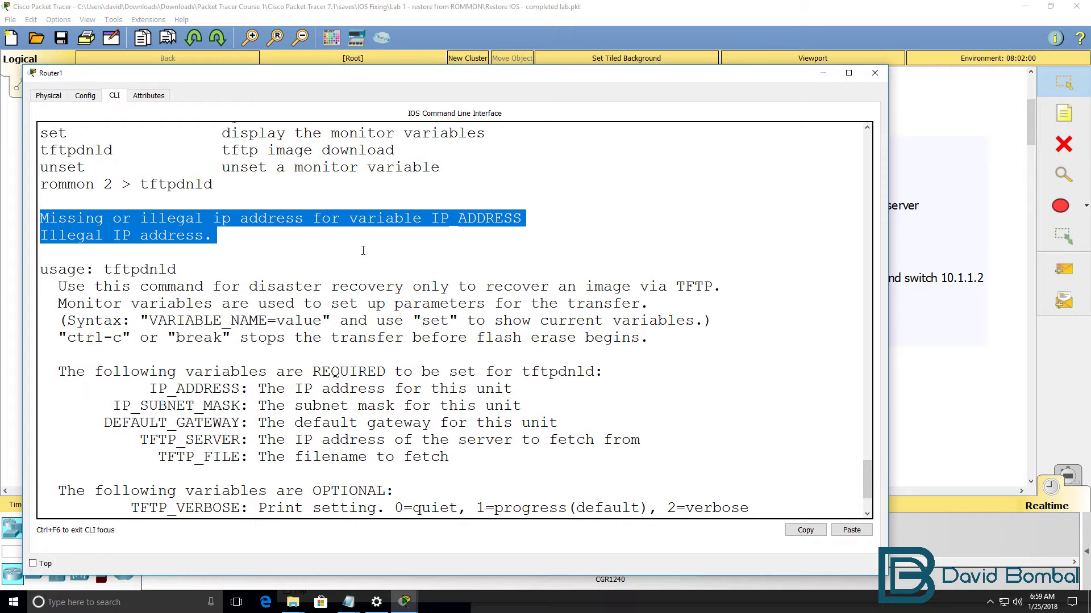
{"action": "left_click_drag", "start_coordinate": [57, 285], "coordinate": [762, 294]}
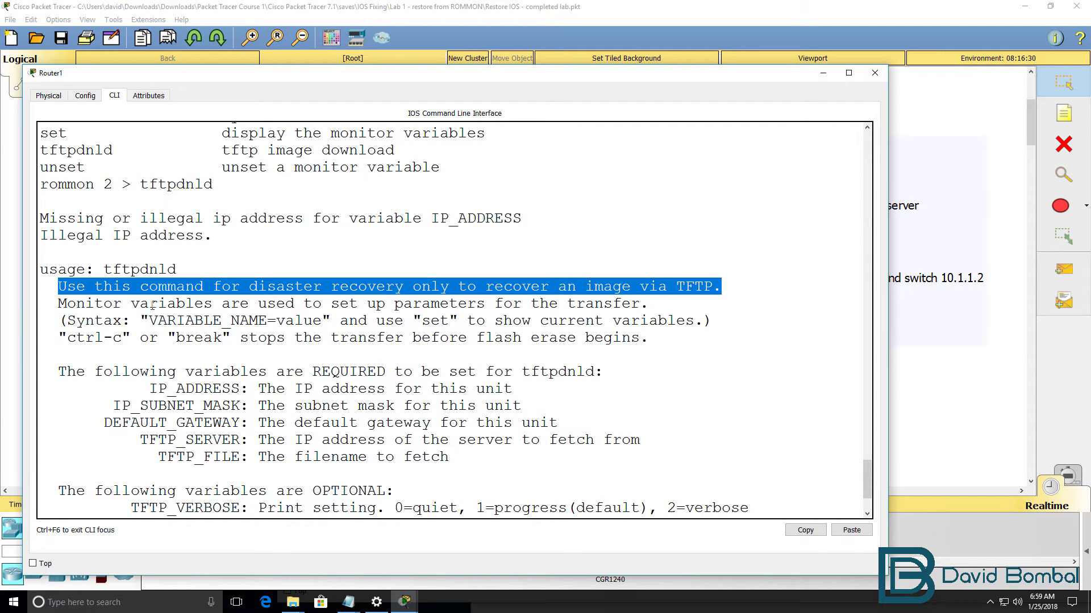
{"action": "left_click_drag", "start_coordinate": [58, 303], "coordinate": [662, 304]}
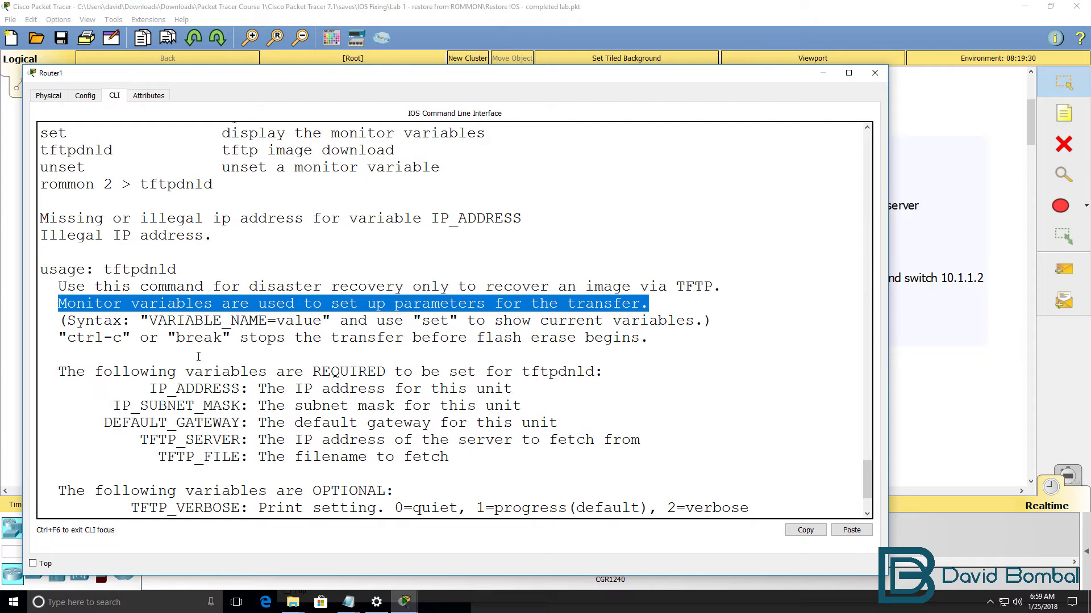
{"action": "left_click_drag", "start_coordinate": [150, 316], "coordinate": [324, 321]}
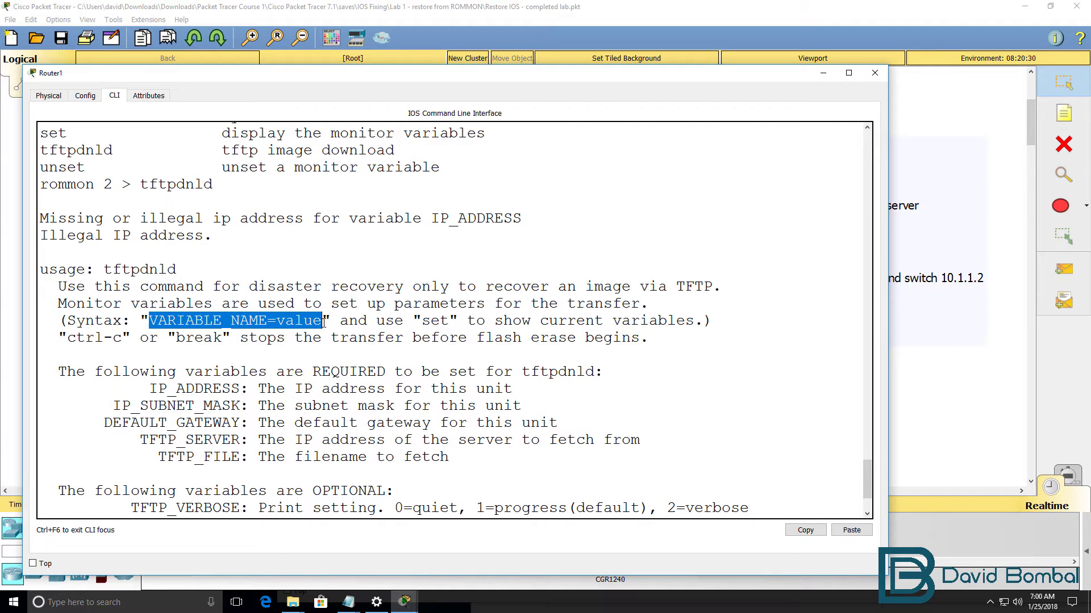
{"action": "left_click_drag", "start_coordinate": [423, 320], "coordinate": [701, 322]}
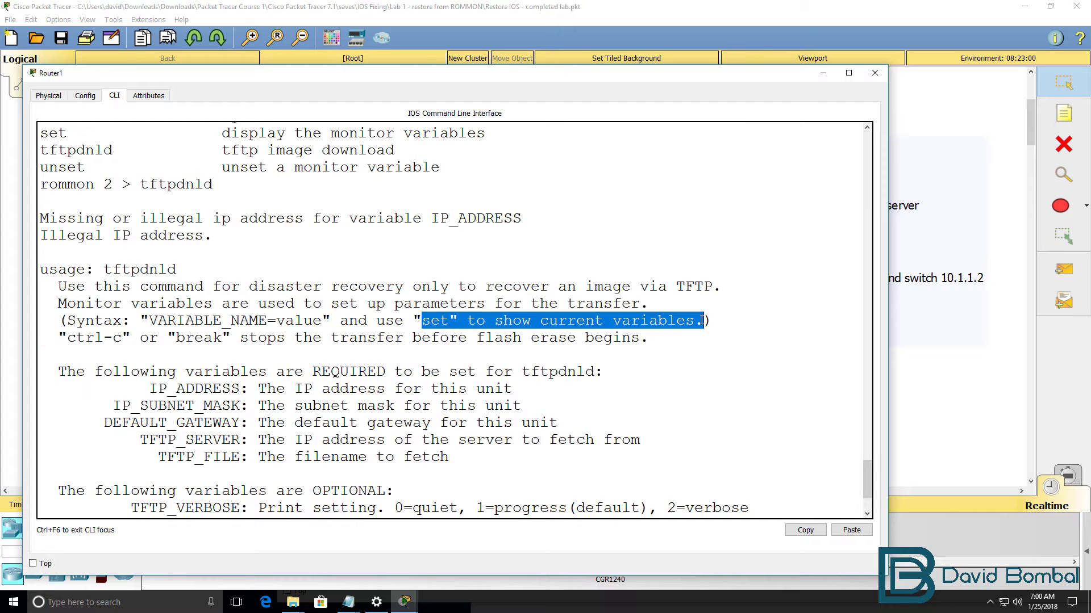
{"action": "scroll", "coordinate": [111, 275], "scroll_direction": "down", "scroll_amount": 2}
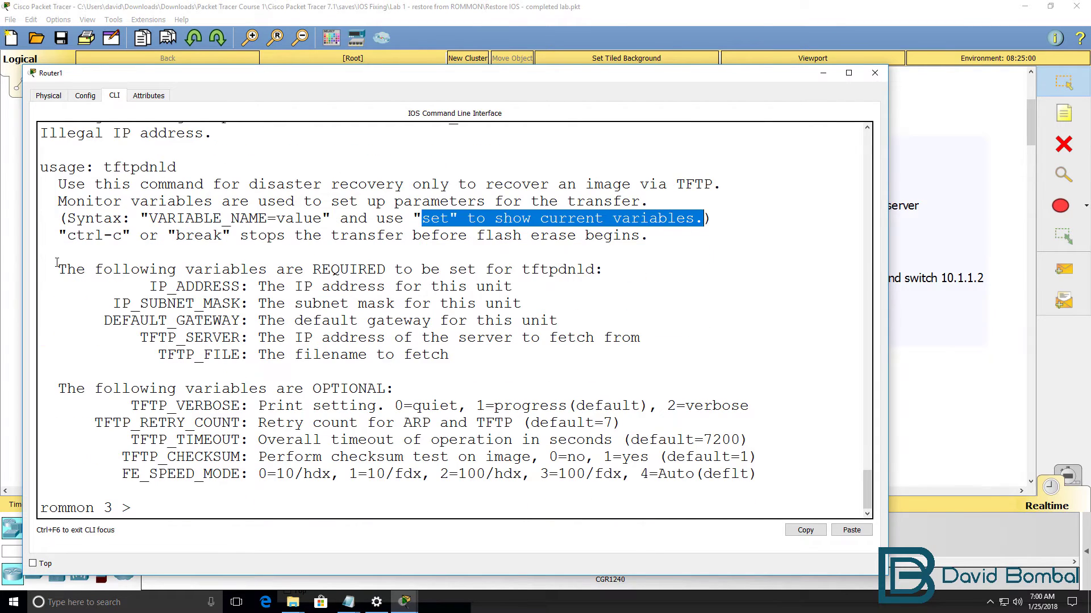
{"action": "left_click_drag", "start_coordinate": [57, 264], "coordinate": [575, 357]}
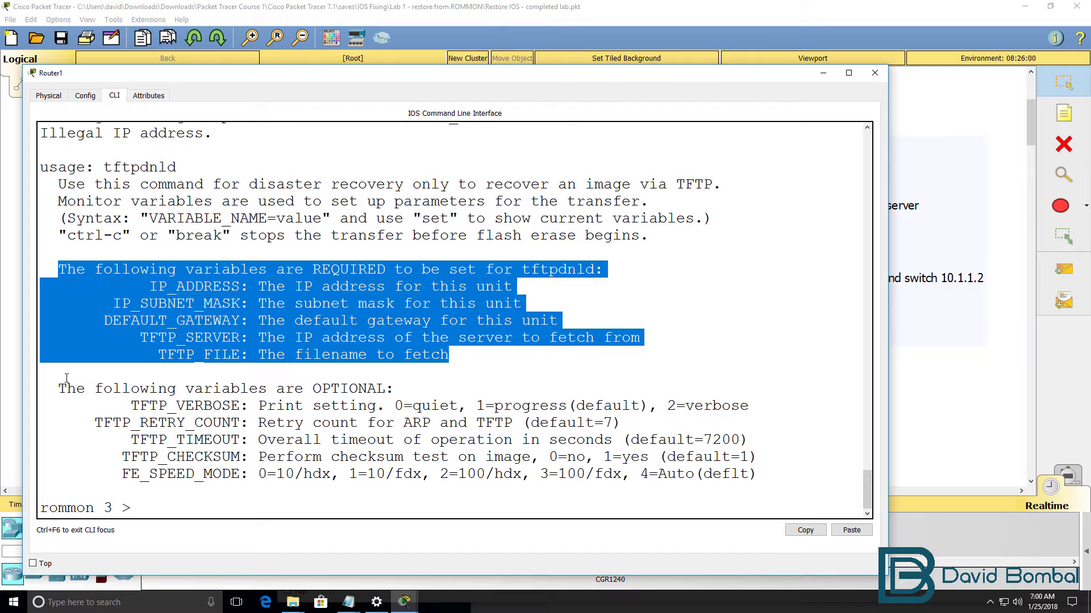
{"action": "left_click_drag", "start_coordinate": [66, 377], "coordinate": [646, 489]}
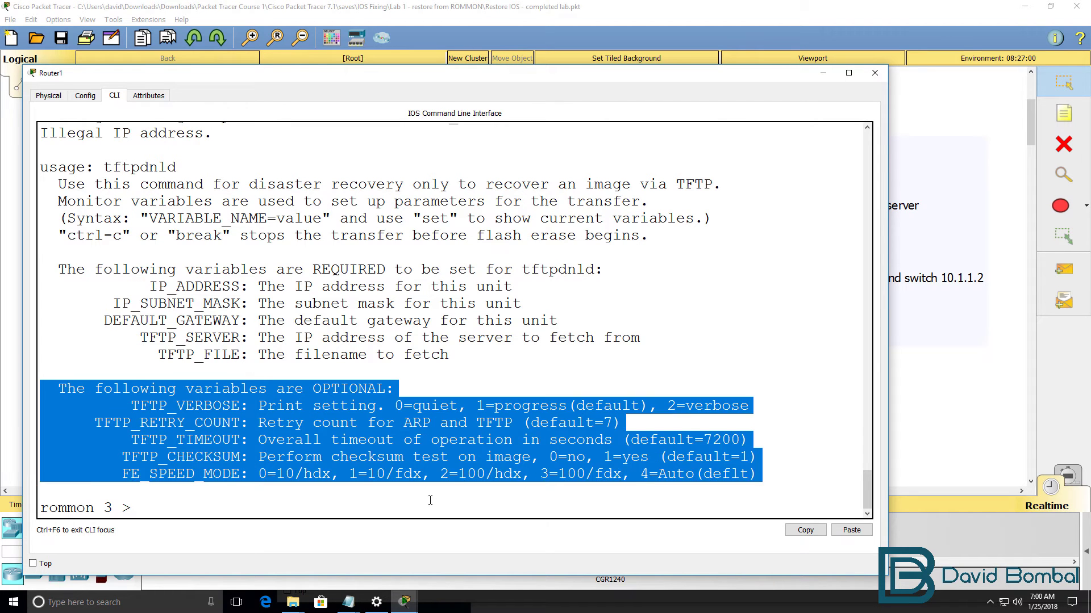
Run set to list ROMMON variables, then enter IP_ADDRESS=10.1.1.1 at the rommon 4 prompt
{"action": "type", "text": "set"}
{"action": "key", "text": "Return"}
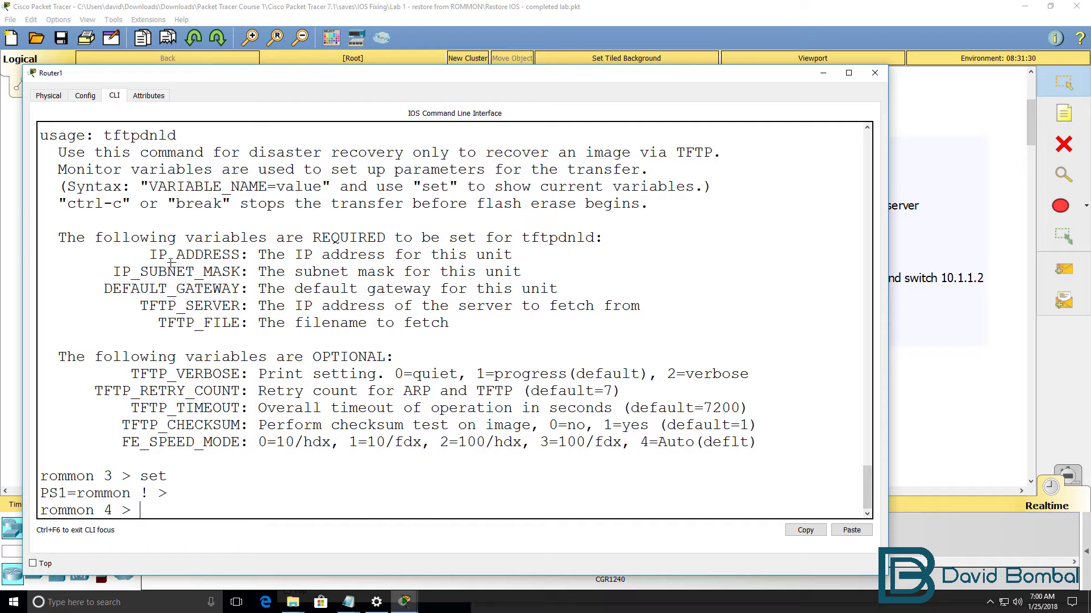
{"action": "left_click_drag", "start_coordinate": [151, 255], "coordinate": [242, 257]}
{"action": "key", "text": "Return"}
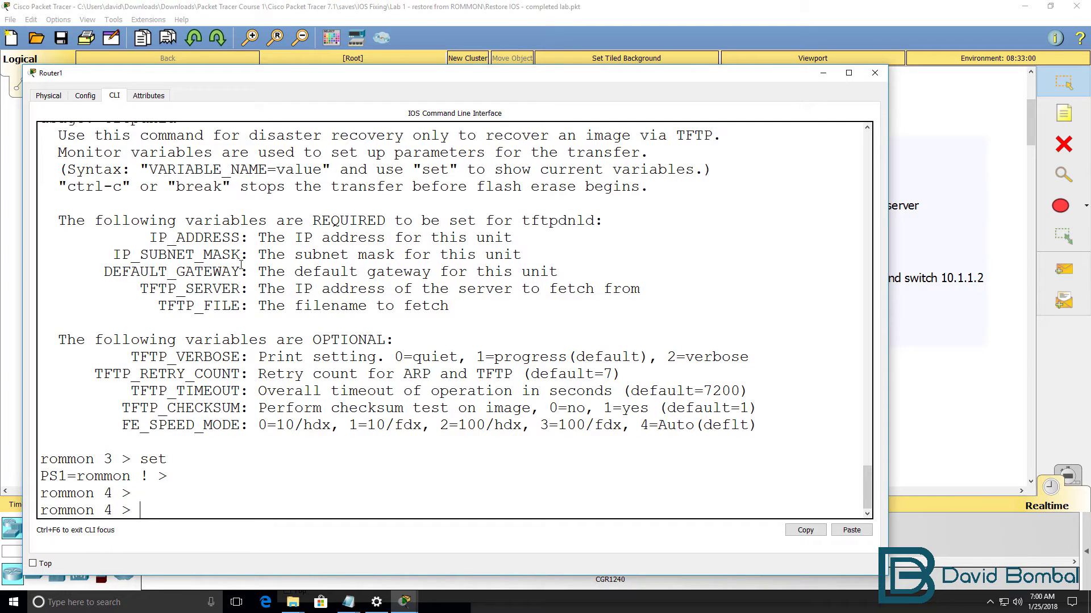
{"action": "left_click_drag", "start_coordinate": [150, 238], "coordinate": [240, 238]}
{"action": "right_click", "coordinate": [239, 239]}
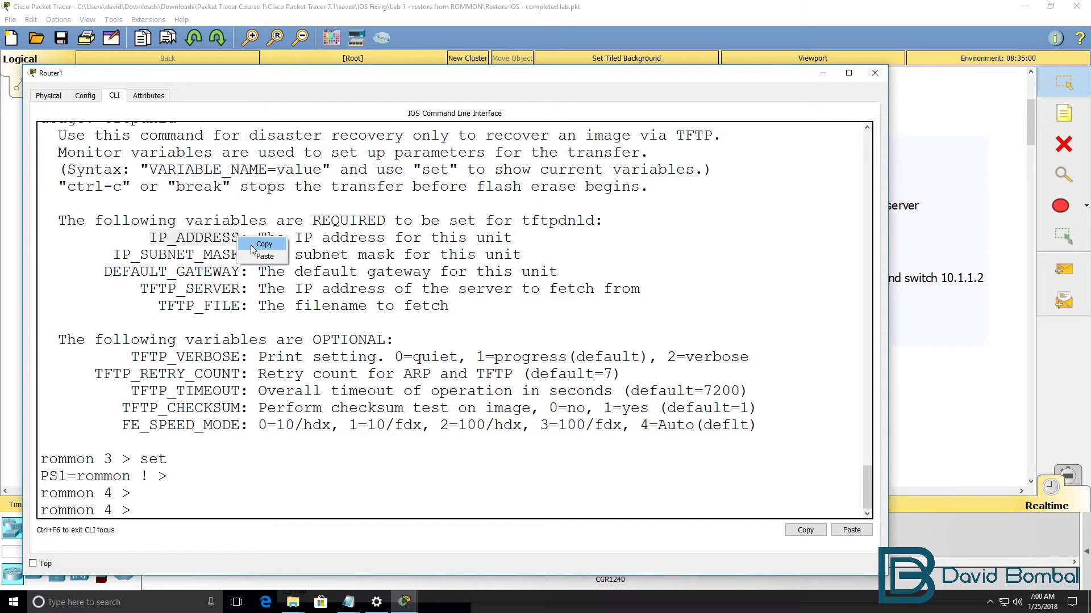
{"action": "left_click", "coordinate": [251, 245]}
{"action": "right_click", "coordinate": [278, 460]}
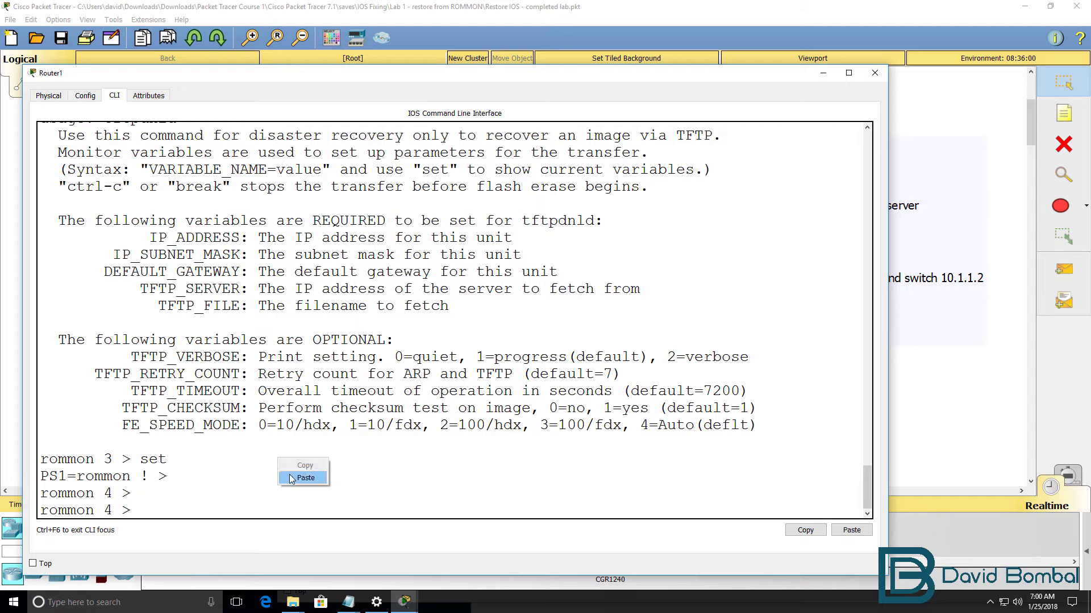
{"action": "left_click", "coordinate": [304, 478]}
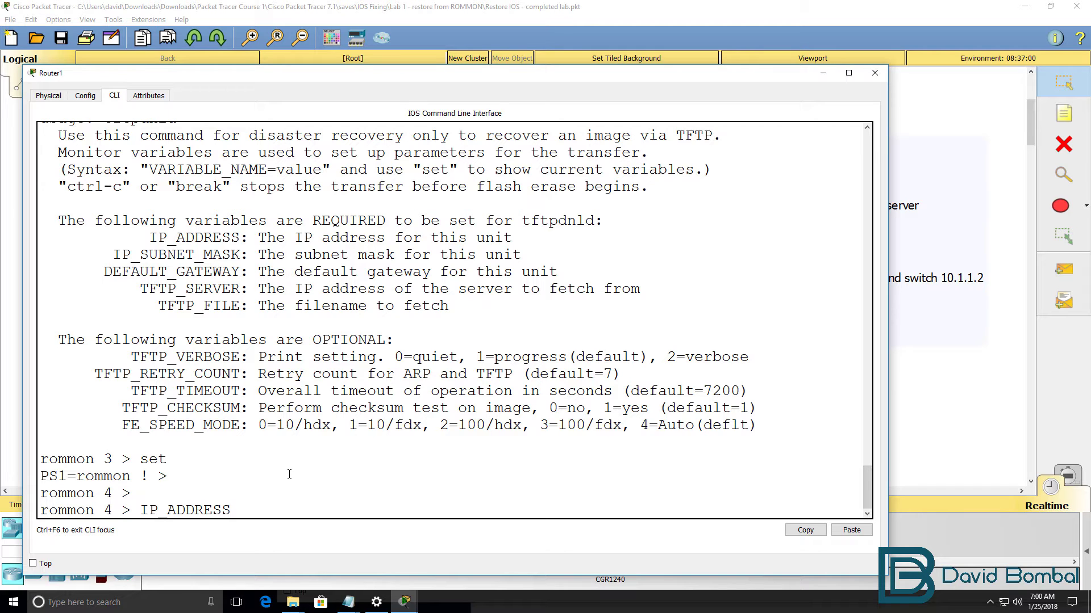
{"action": "type", "text": "=10.1.1.1"}
Check Server0's ipconfig output, highlighting its default gateway 10.1.1.1
{"action": "mouse_move", "coordinate": [409, 606]}
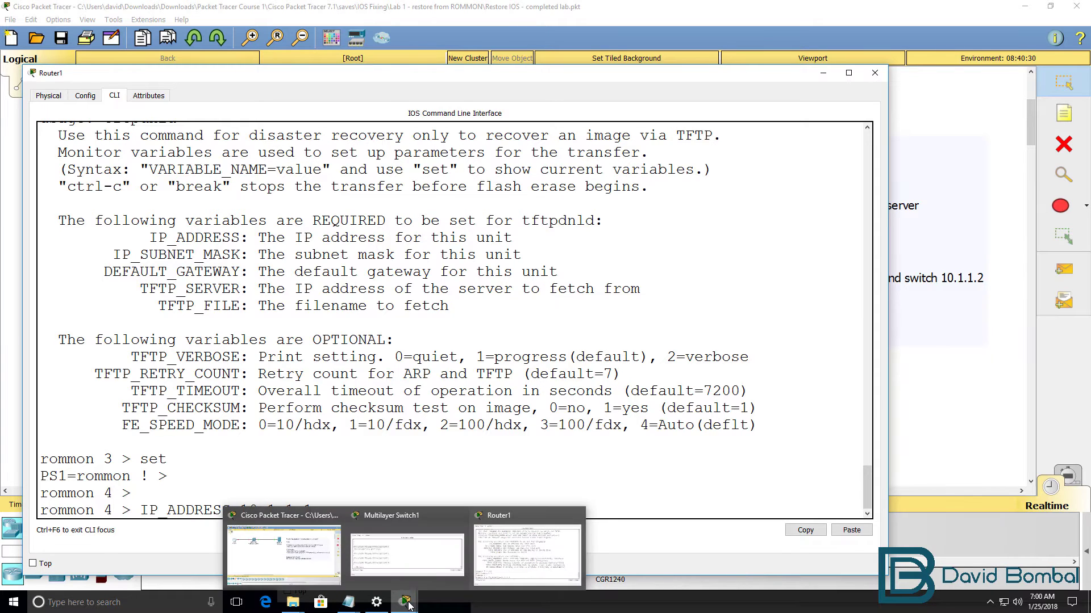
{"action": "left_click", "coordinate": [284, 554]}
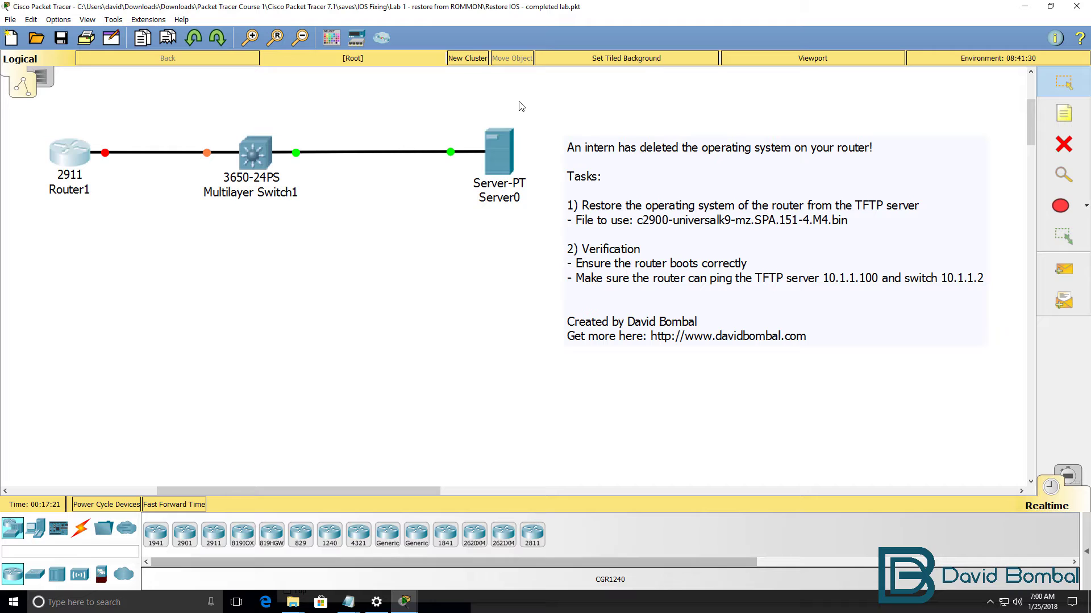
{"action": "left_click", "coordinate": [497, 156]}
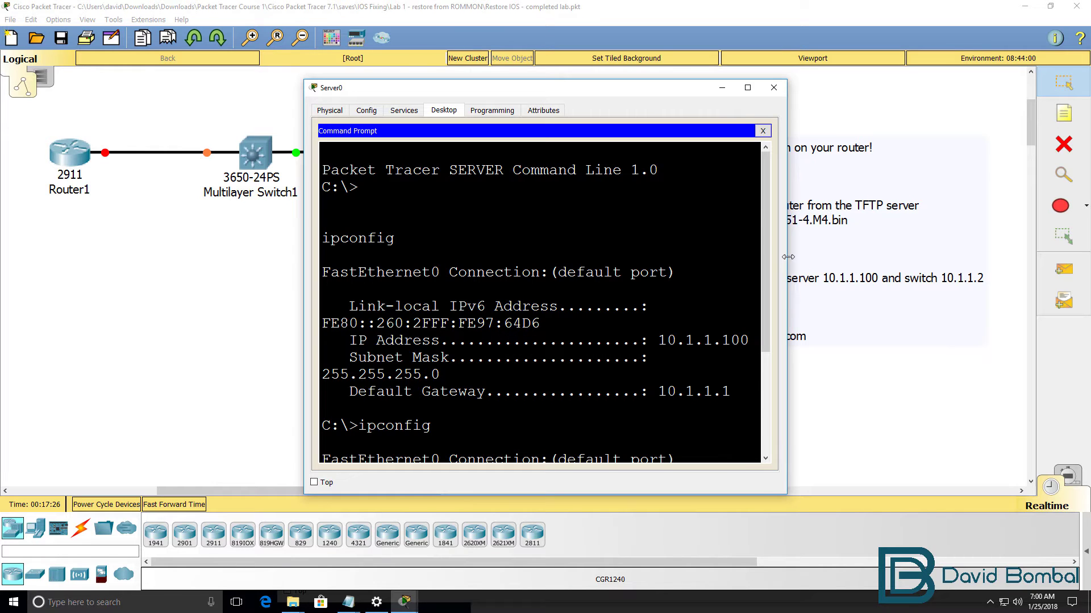
{"action": "left_click_drag", "start_coordinate": [795, 256], "coordinate": [946, 257]}
{"action": "left_click_drag", "start_coordinate": [731, 361], "coordinate": [343, 355]}
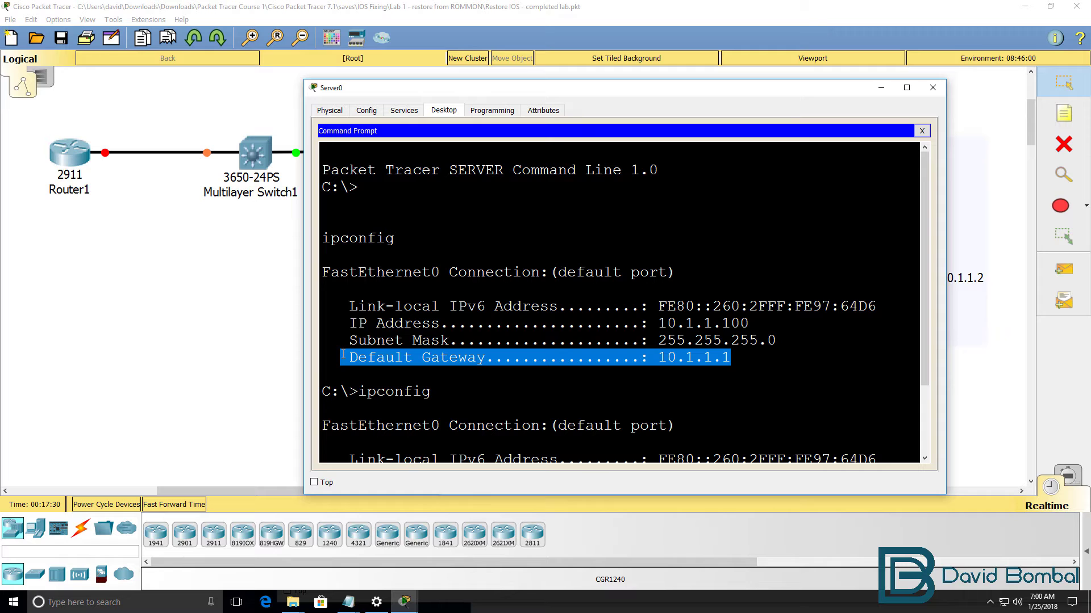
Run show ip int brief on Multilayer Switch1, highlighting Vlan1 at 10.1.1.2
{"action": "mouse_move", "coordinate": [404, 602]}
{"action": "left_click", "coordinate": [353, 578]}
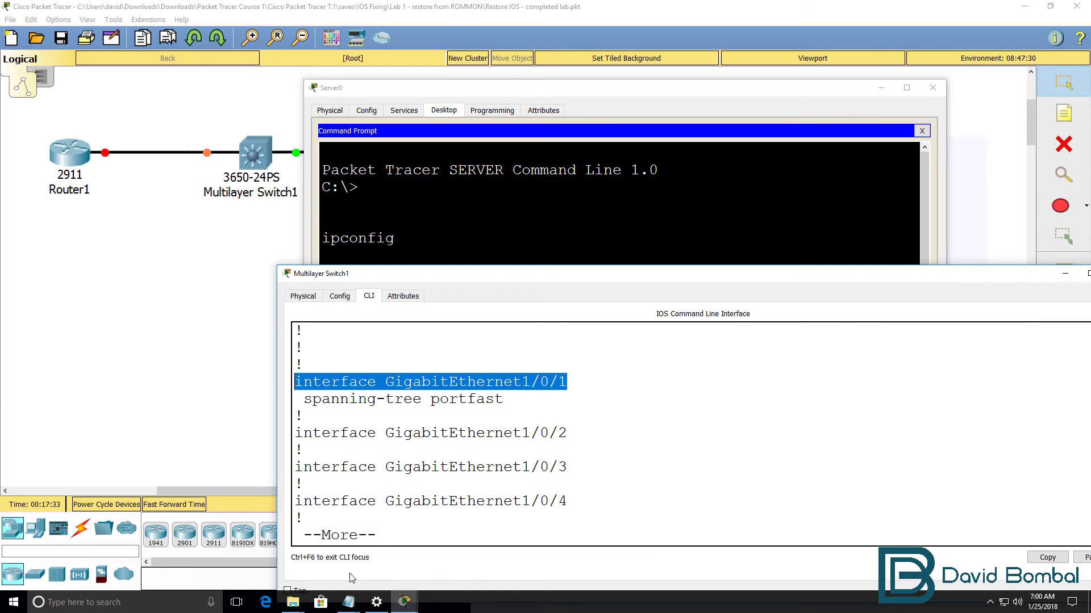
{"action": "type", "text": "qsh ip tin"}
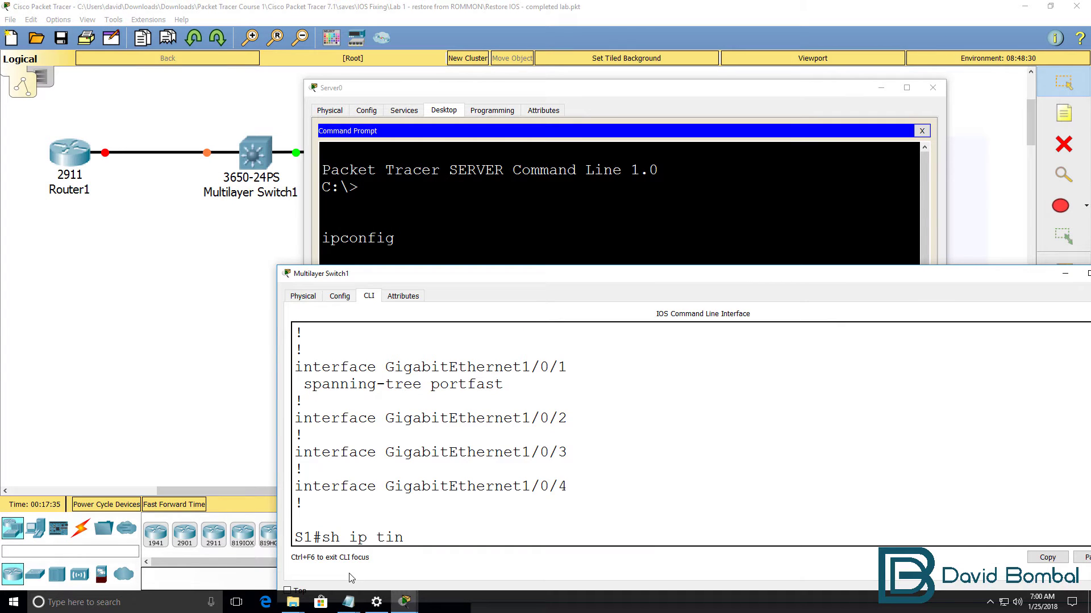
{"action": "key", "text": "BackSpace"}
{"action": "key", "text": "BackSpace"}
{"action": "key", "text": "BackSpace"}
{"action": "type", "text": "int brief"}
{"action": "key", "text": "Return"}
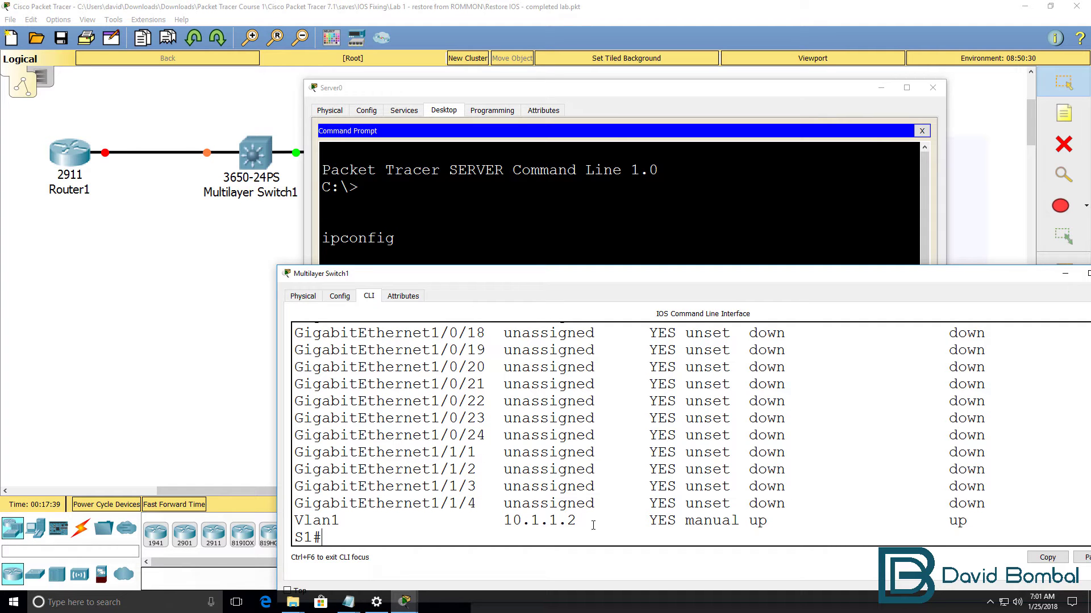
{"action": "left_click_drag", "start_coordinate": [593, 525], "coordinate": [458, 523]}
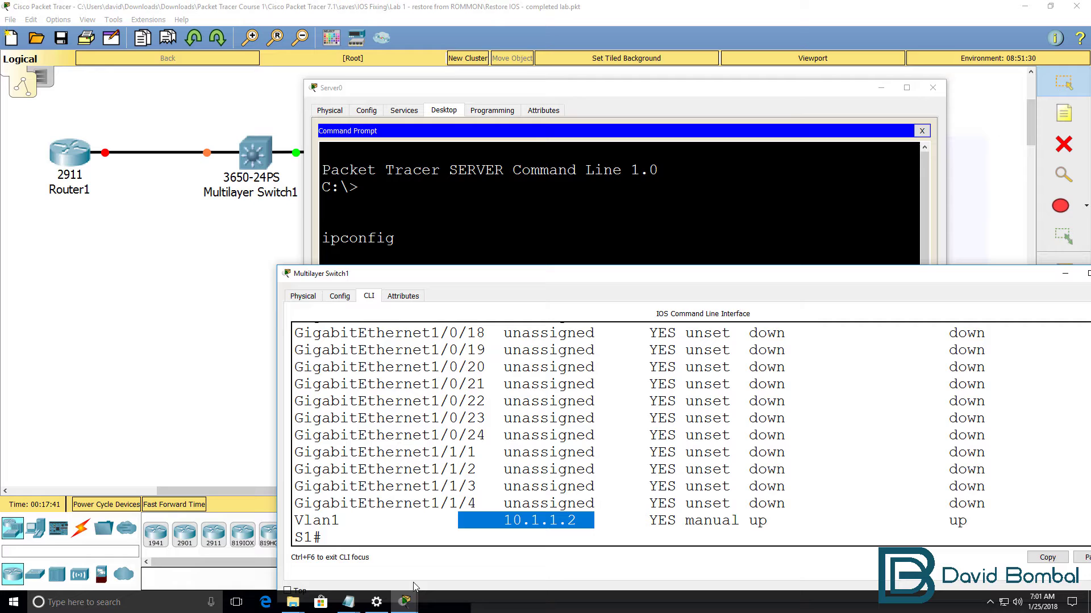
Submit IP_ADDRESS=10.1.1.1 and set IP_SUBNET_MASK=255.255.255.0 in Router1's ROMMON
{"action": "mouse_move", "coordinate": [413, 601]}
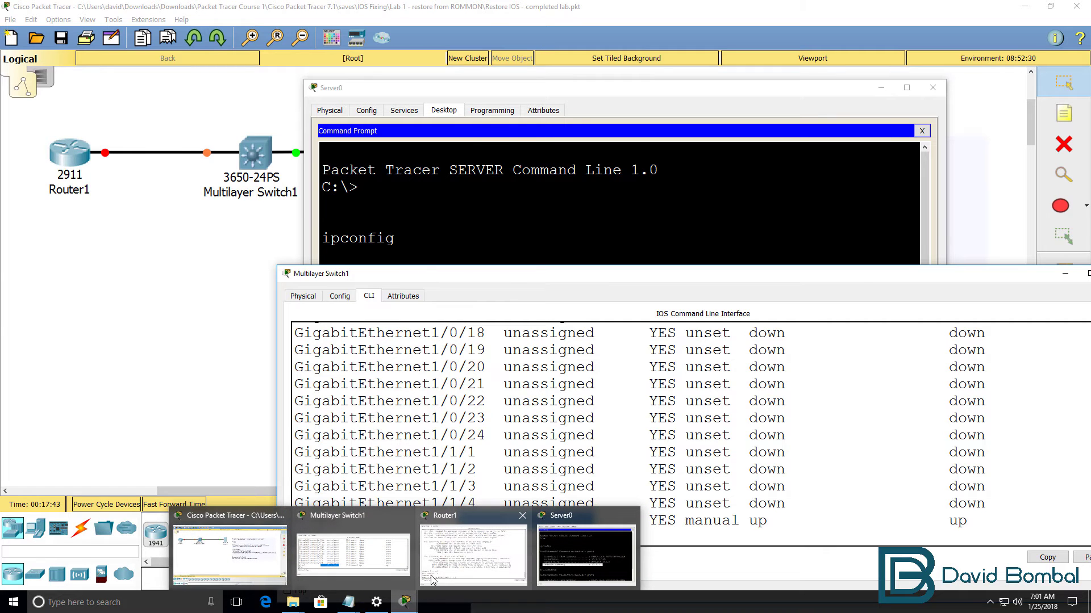
{"action": "left_click", "coordinate": [430, 575]}
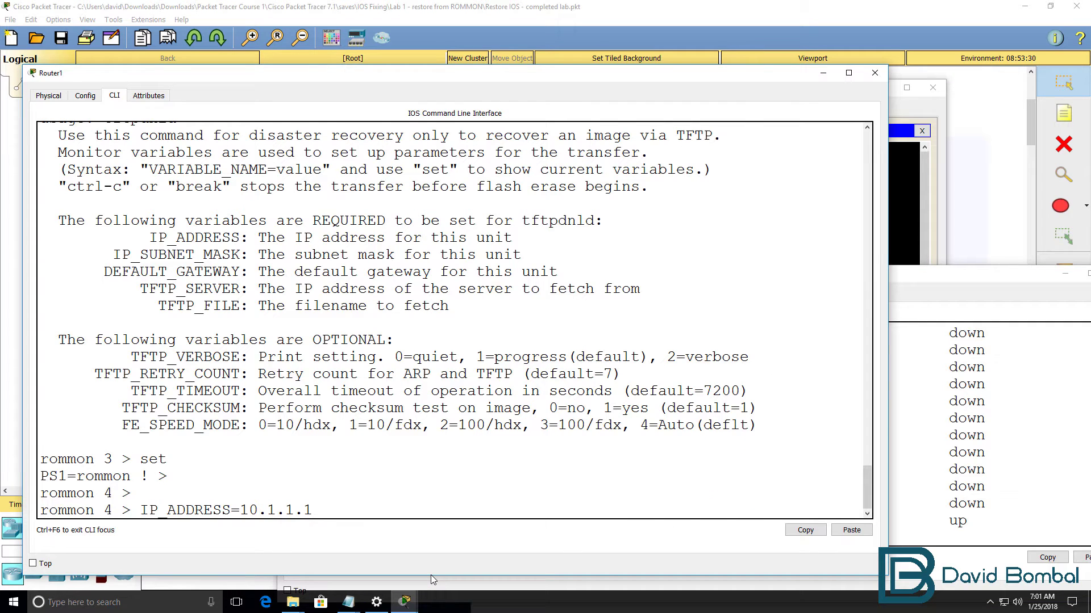
{"action": "key", "text": "Return"}
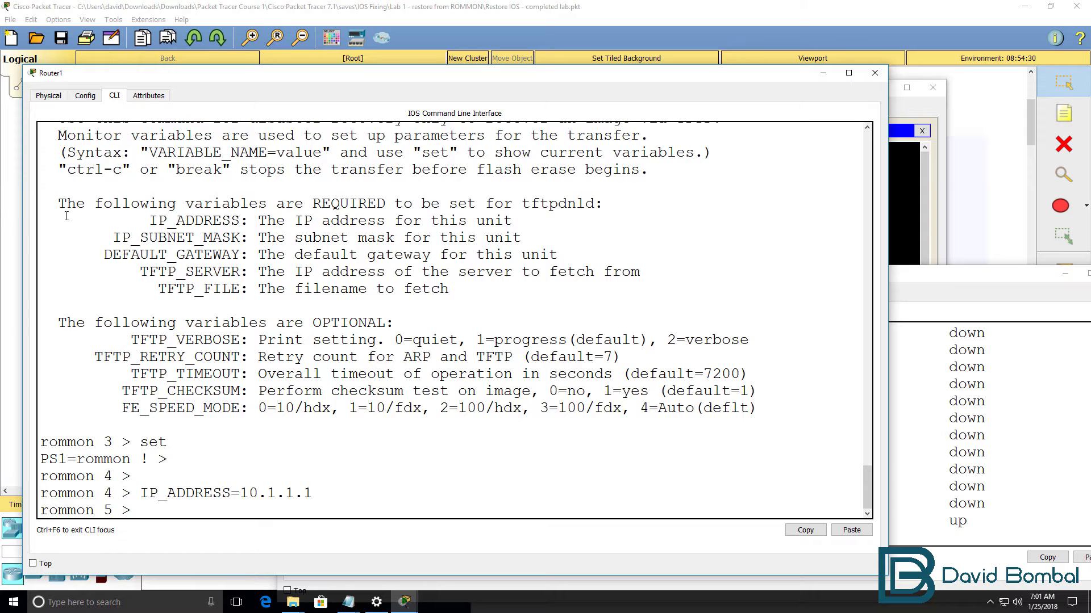
{"action": "left_click_drag", "start_coordinate": [112, 238], "coordinate": [238, 238]}
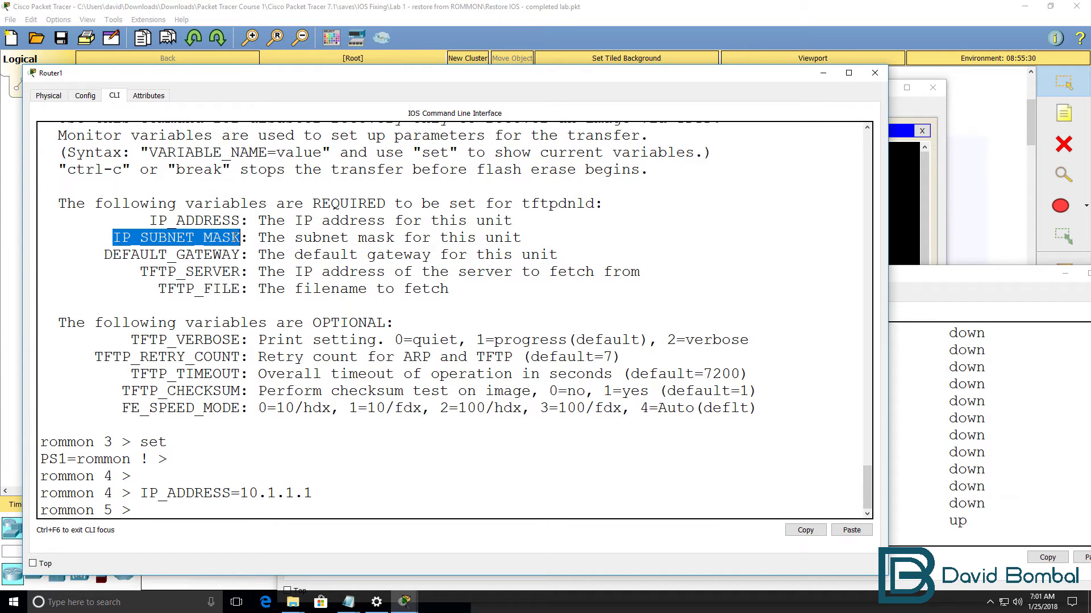
{"action": "right_click", "coordinate": [316, 466]}
{"action": "left_click", "coordinate": [334, 482]}
{"action": "type", "text": "="}
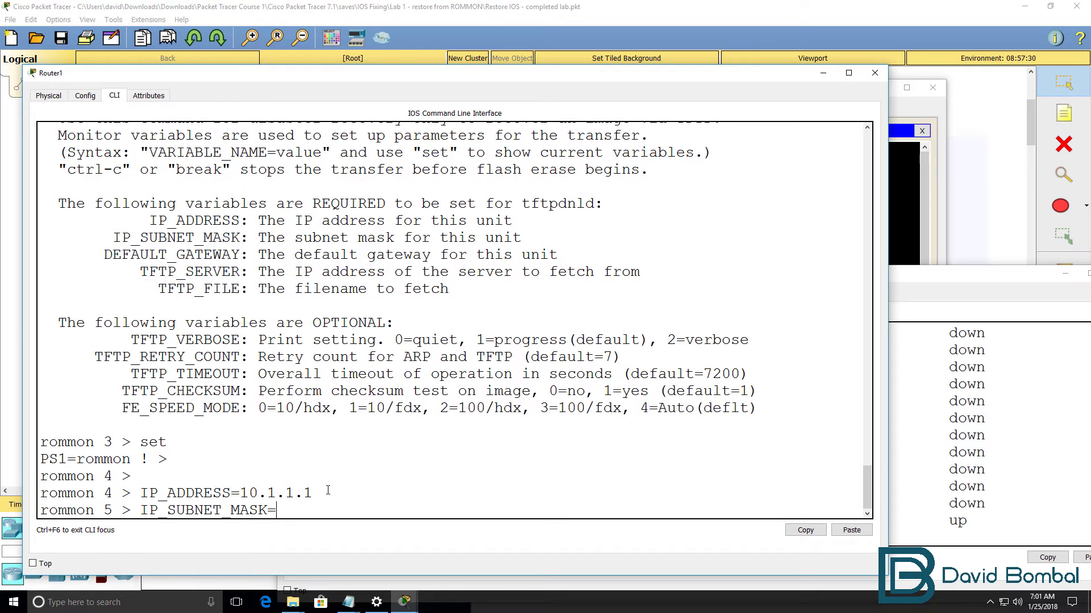
{"action": "type", "text": "255.255.255.0"}
{"action": "key", "text": "Return"}
Cross-check the 255.255.255.0 mask in Server0's ipconfig and the switch's Vlan1 running config
{"action": "mouse_move", "coordinate": [405, 601]}
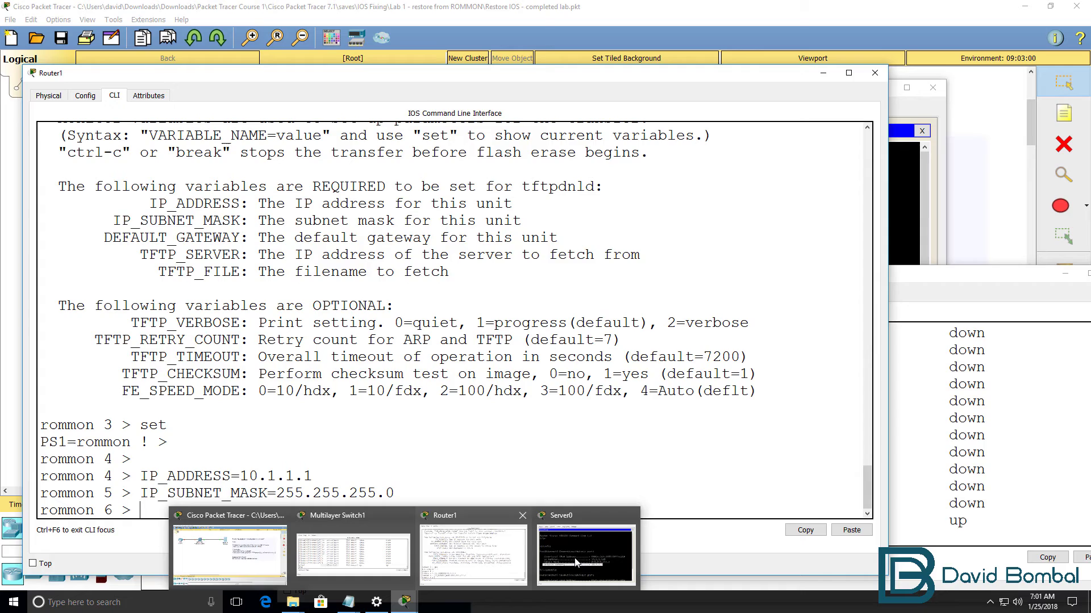
{"action": "left_click", "coordinate": [575, 558]}
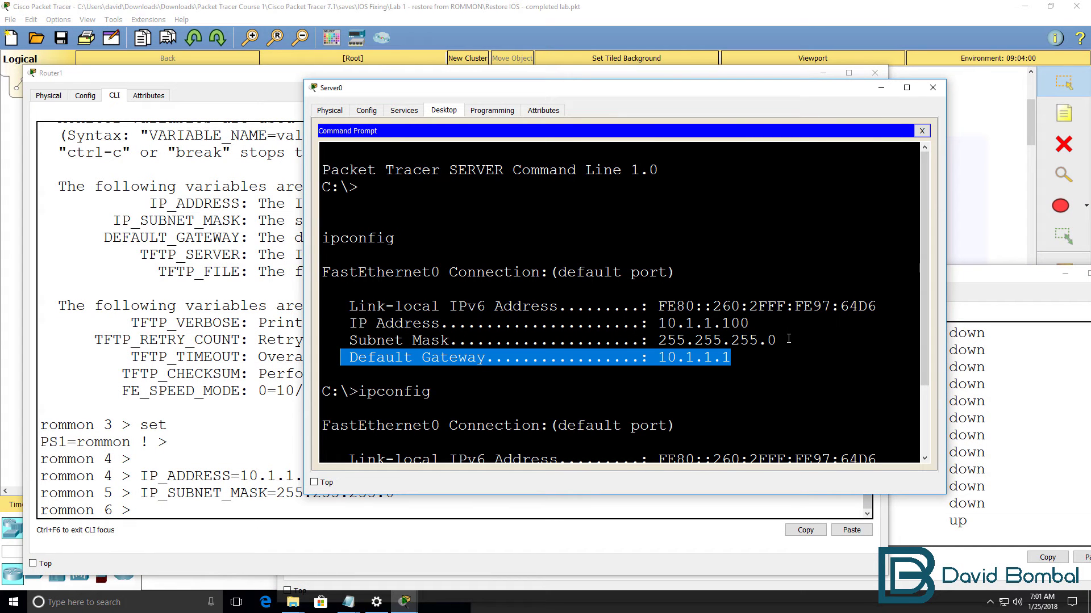
{"action": "left_click_drag", "start_coordinate": [788, 338], "coordinate": [347, 340]}
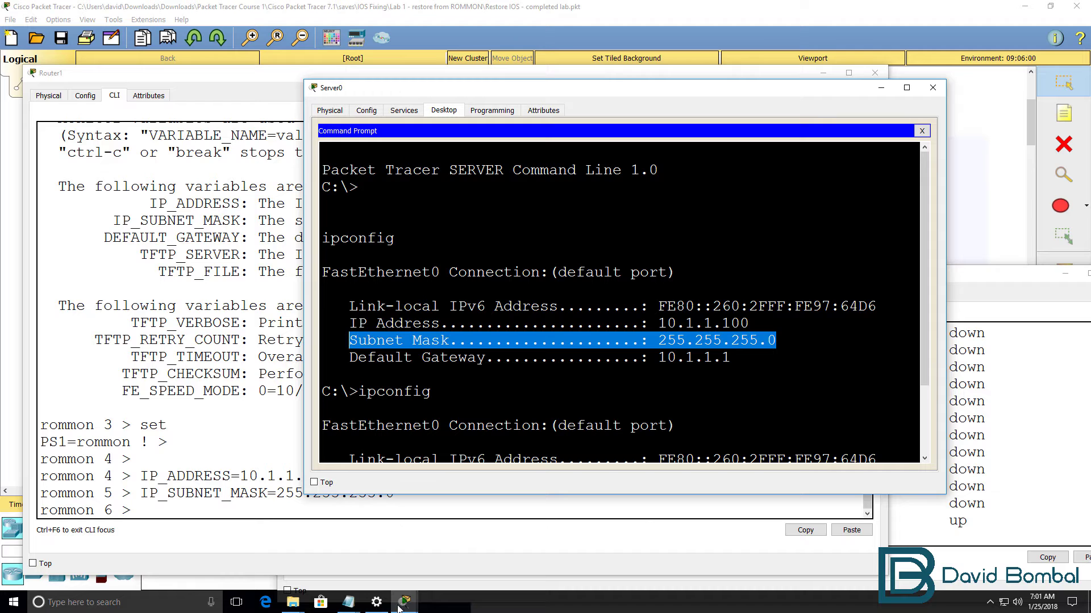
{"action": "mouse_move", "coordinate": [400, 591]}
{"action": "left_click", "coordinate": [352, 550]}
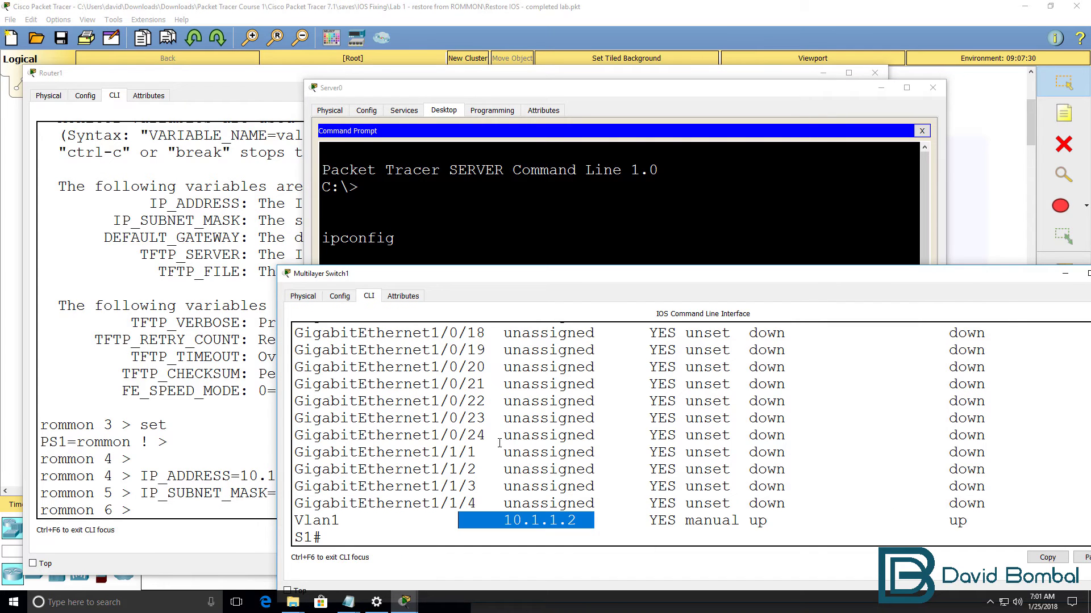
{"action": "type", "text": "sh run"}
{"action": "key", "text": "Return"}
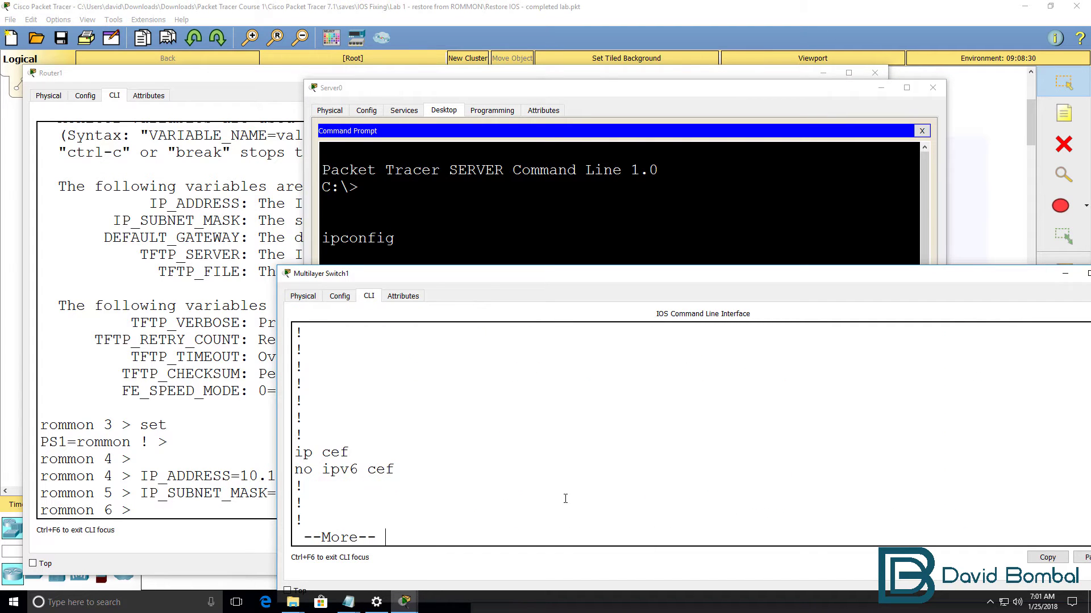
{"action": "key", "text": "space"}
{"action": "key", "text": "space"}
{"action": "key", "text": "space"}
{"action": "left_click_drag", "start_coordinate": [627, 435], "coordinate": [235, 402]}
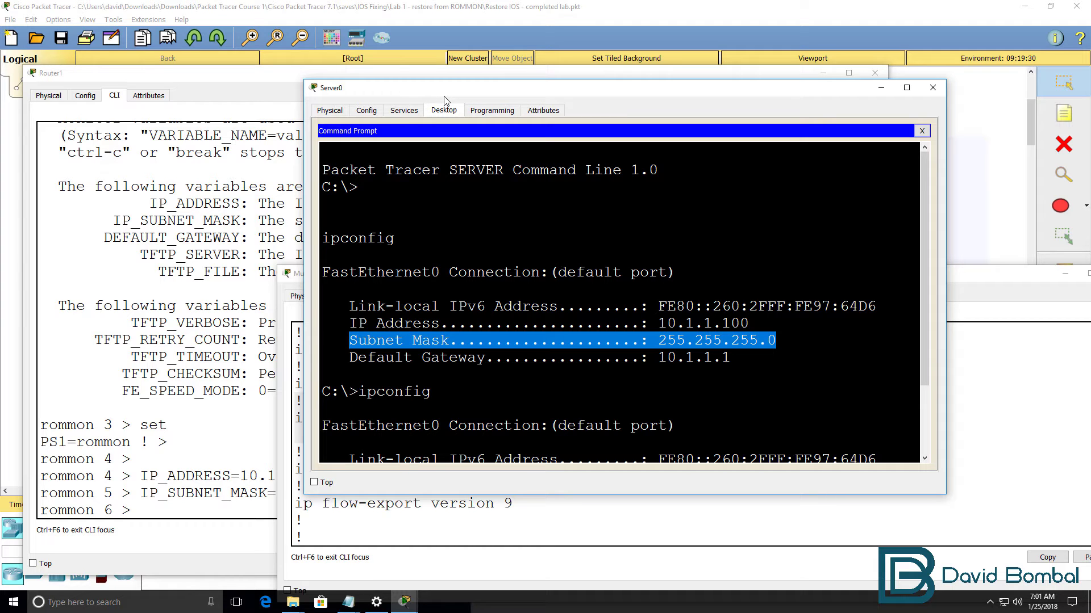
{"action": "left_click", "coordinate": [279, 86]}
Enter DEFAULT_GATEWAY=10.1.1.100 at the rommon 6 prompt, copying the variable name from the help text
{"action": "left_click_drag", "start_coordinate": [240, 238], "coordinate": [107, 233]}
{"action": "key", "text": "ctrl+c"}
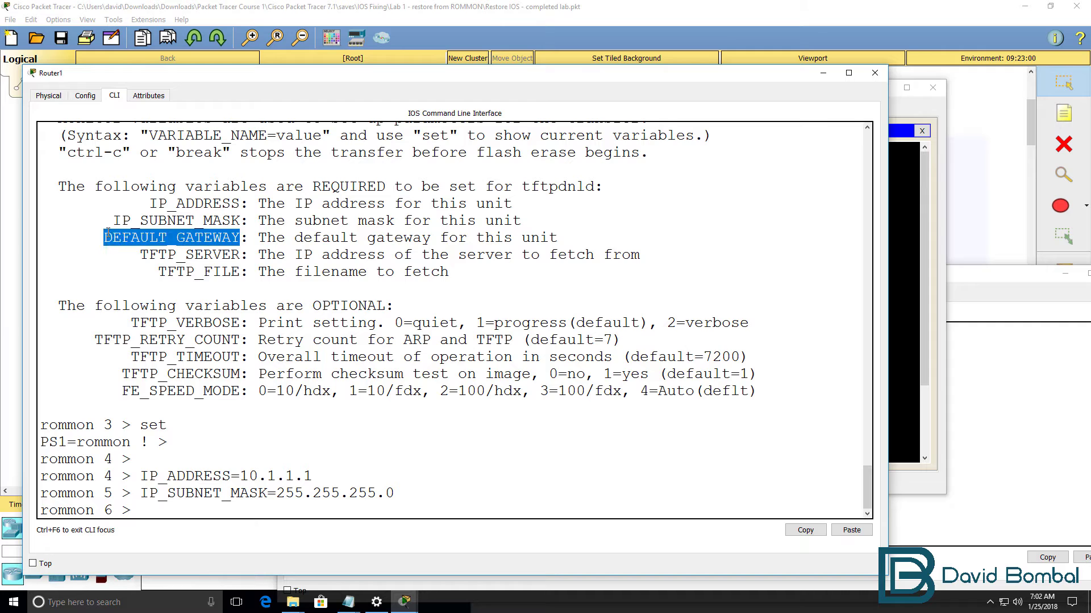
{"action": "right_click", "coordinate": [136, 237]}
{"action": "left_click", "coordinate": [150, 246]}
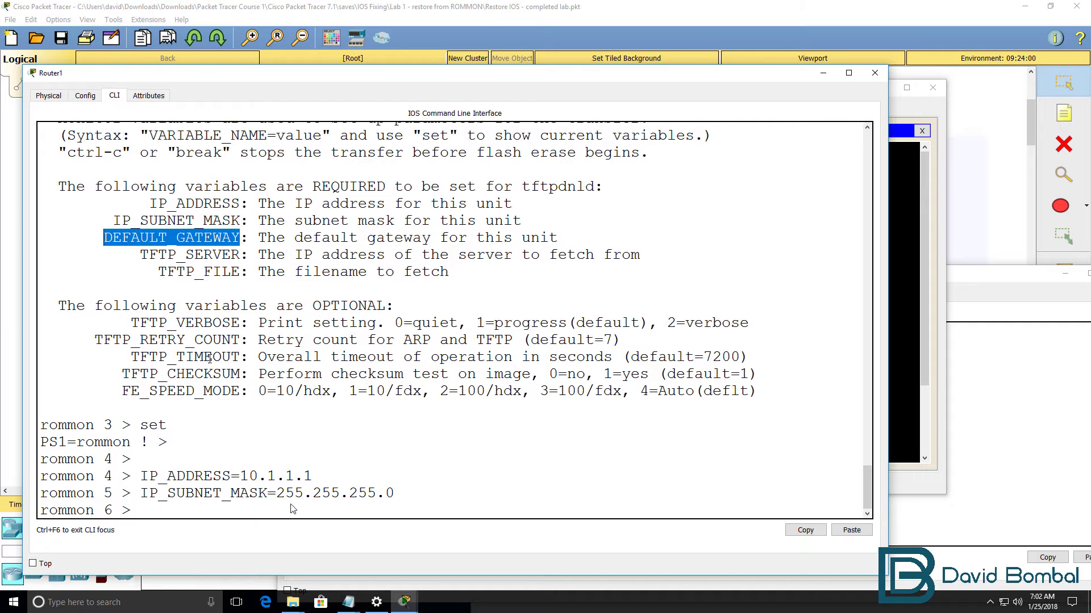
{"action": "right_click", "coordinate": [363, 466]}
{"action": "left_click", "coordinate": [391, 486]}
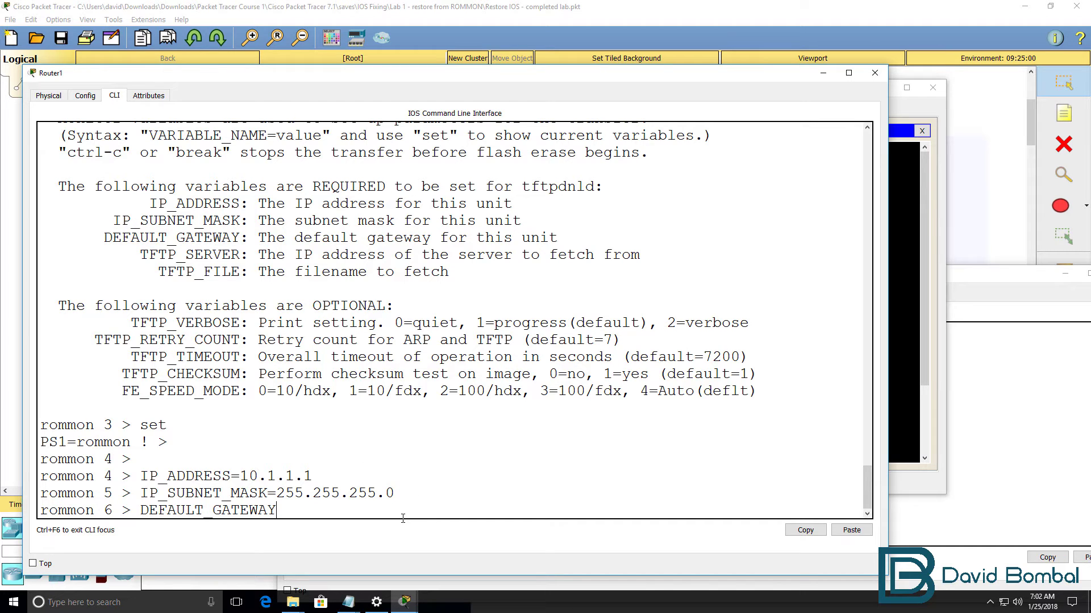
{"action": "type", "text": "=10.1.1.100"}
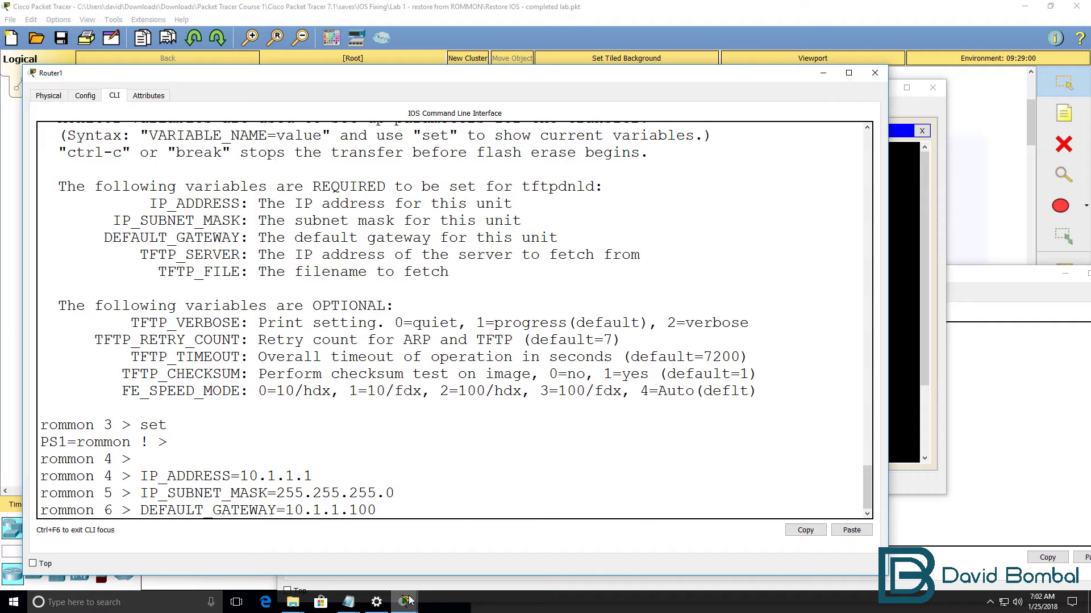
Check 10.1.1.100 against Server0's IP address and the tftpdnld variable list, then submit the gateway
{"action": "mouse_move", "coordinate": [410, 602]}
{"action": "left_click", "coordinate": [586, 554]}
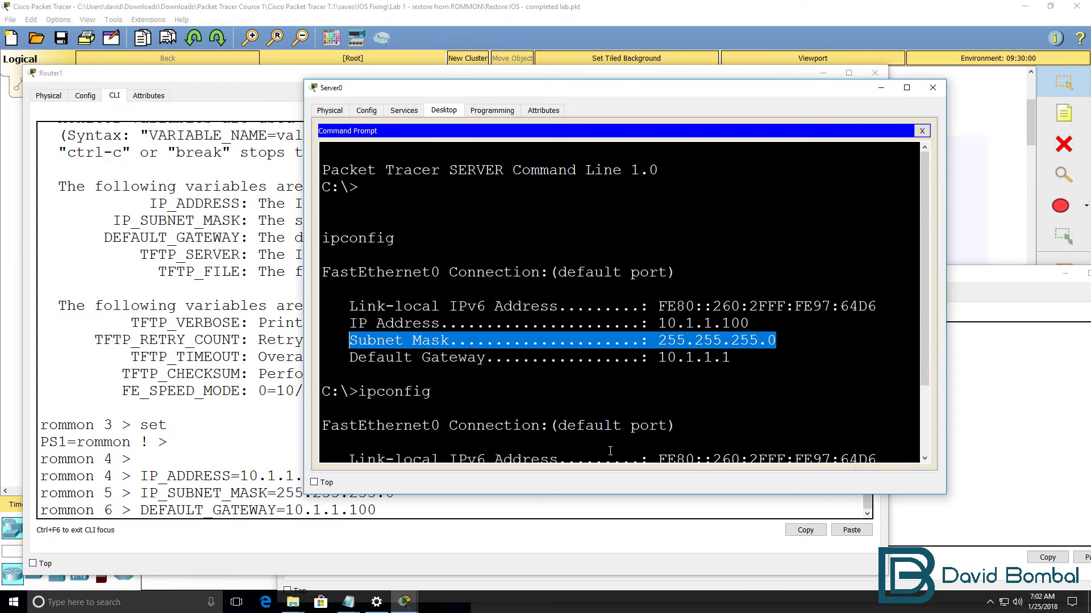
{"action": "left_click_drag", "start_coordinate": [759, 321], "coordinate": [311, 325]}
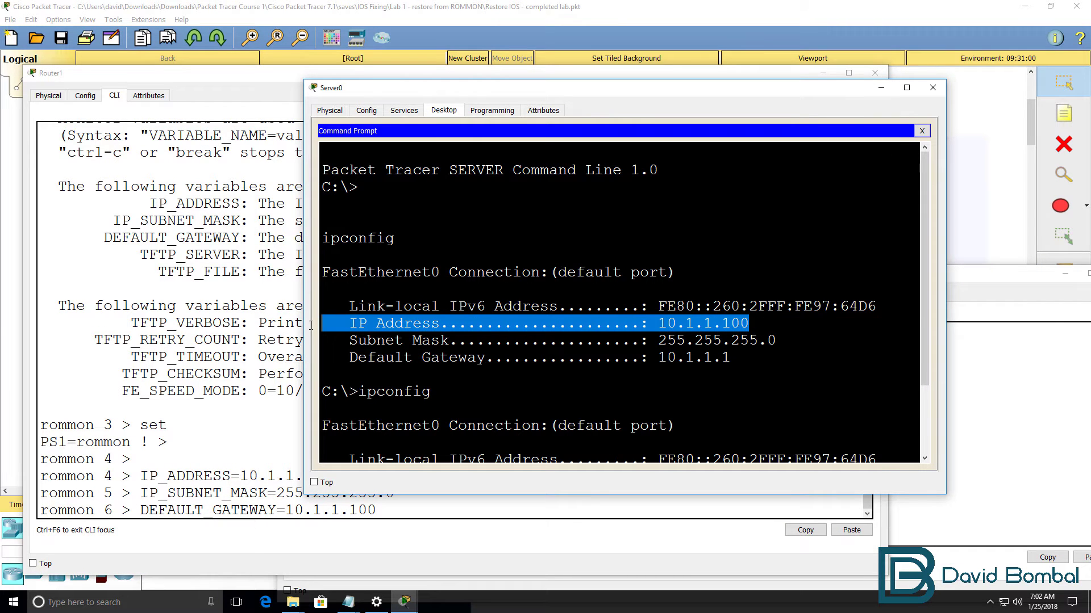
{"action": "left_click", "coordinate": [251, 385]}
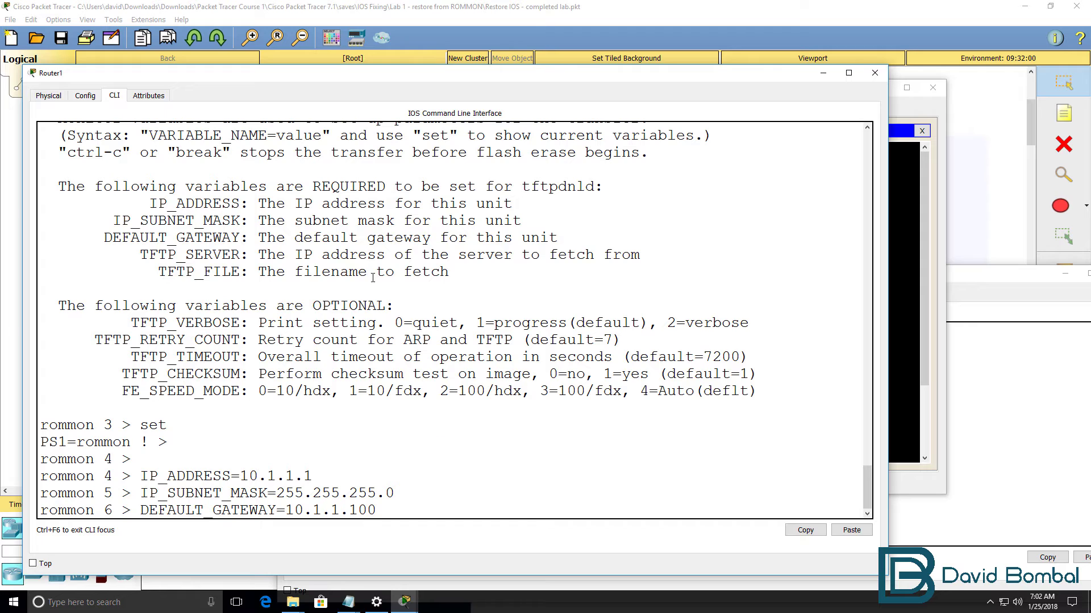
{"action": "left_click_drag", "start_coordinate": [60, 182], "coordinate": [619, 282]}
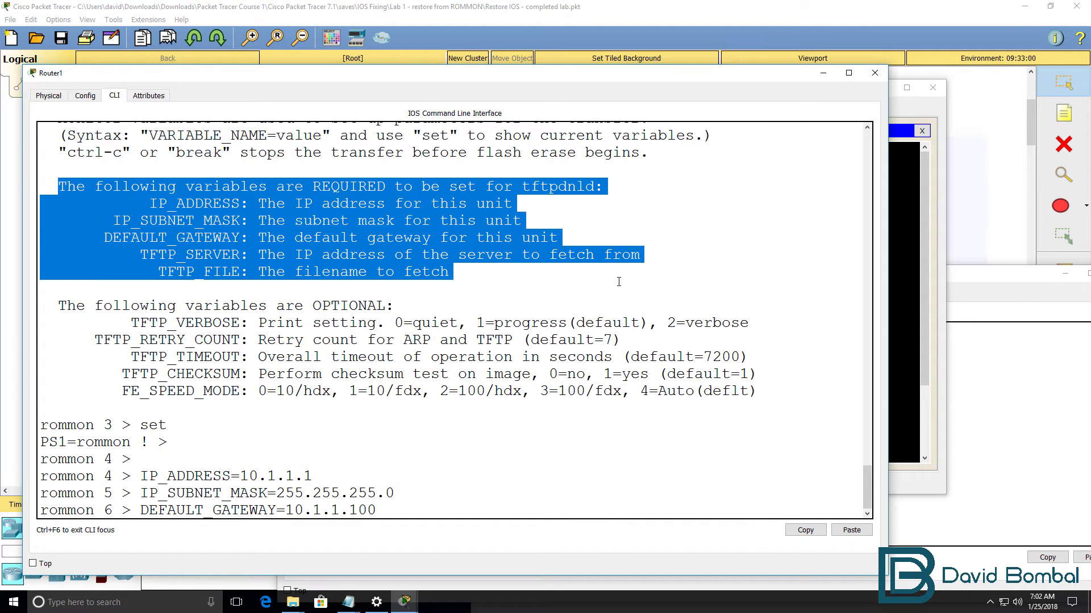
{"action": "left_click", "coordinate": [532, 407]}
{"action": "key", "text": "Return"}
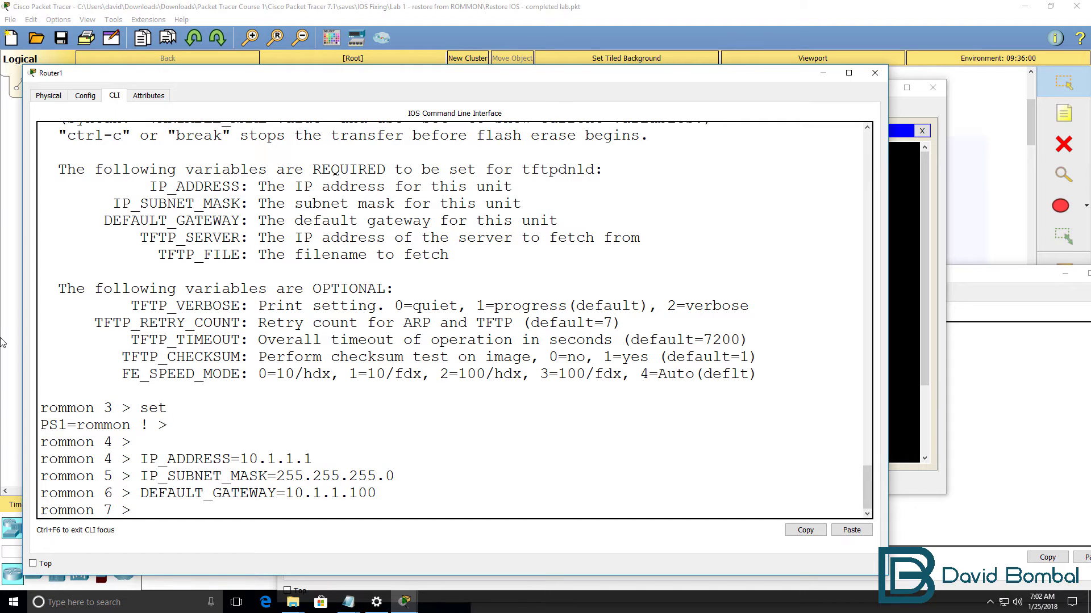
Enter TFTP_SERVER=10.1.1.100 at the rommon 7 prompt, copying the variable name from the help text
{"action": "left_click_drag", "start_coordinate": [138, 234], "coordinate": [239, 239]}
{"action": "right_click", "coordinate": [239, 238]}
{"action": "left_click", "coordinate": [253, 242]}
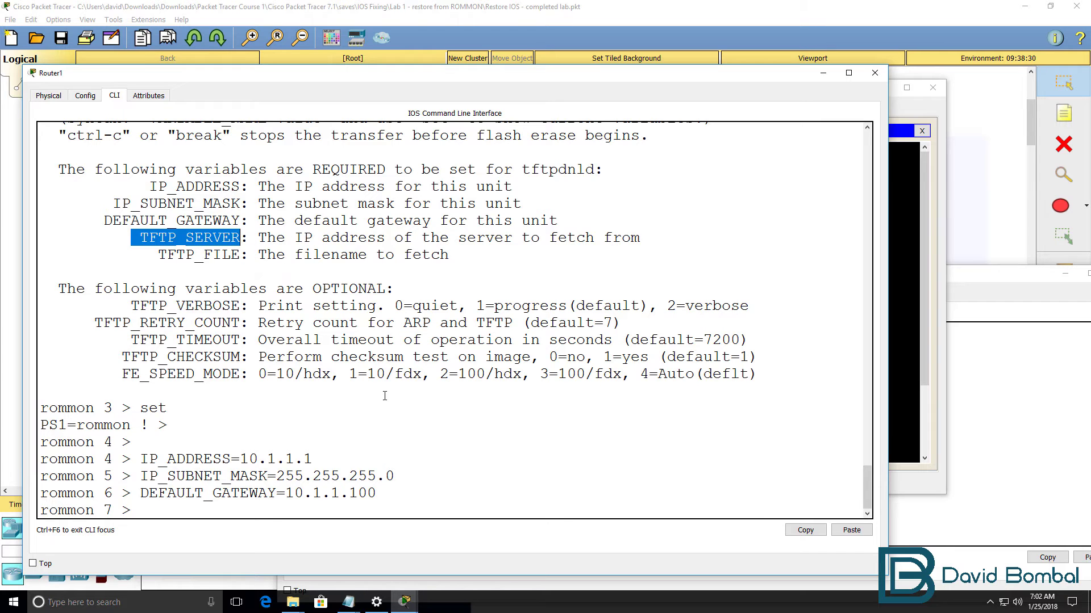
{"action": "right_click", "coordinate": [386, 398]}
{"action": "left_click", "coordinate": [393, 415]}
{"action": "type", "text": "=10.1.1.100"}
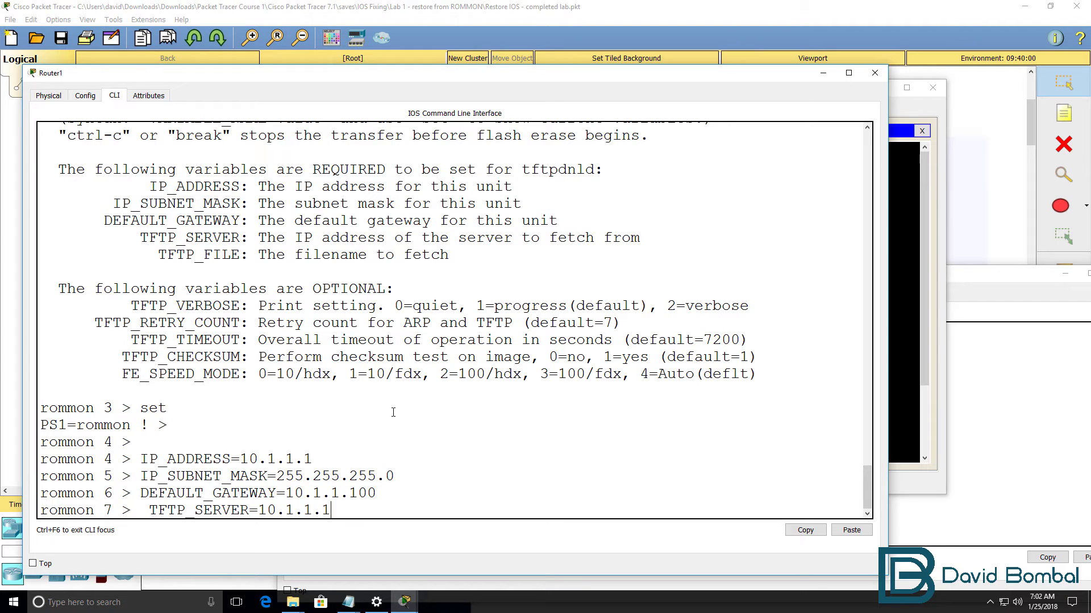
{"action": "key", "text": "Return"}
Confirm Server0's IP address is 10.1.1.100, then copy the TFTP_FILE variable name from the help text
{"action": "mouse_move", "coordinate": [404, 602]}
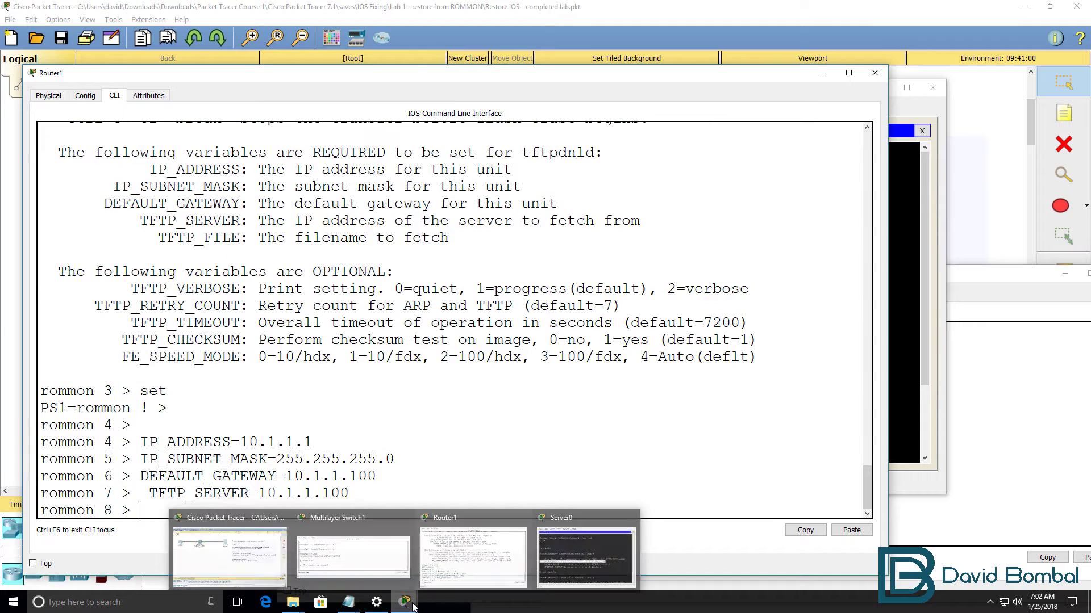
{"action": "left_click", "coordinate": [573, 545]}
{"action": "left_click", "coordinate": [668, 359]}
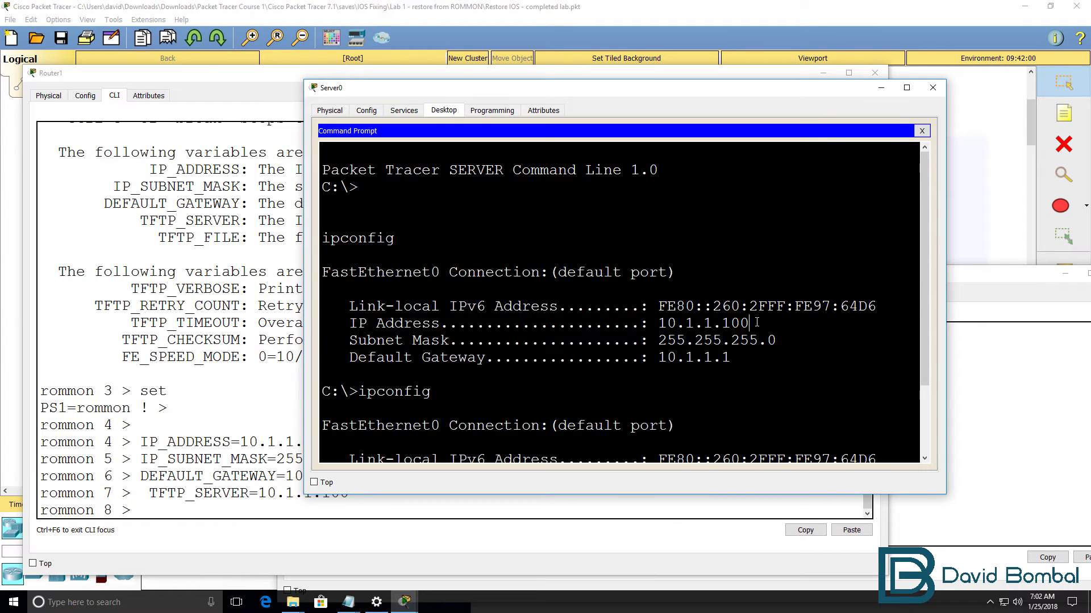
{"action": "left_click_drag", "start_coordinate": [757, 322], "coordinate": [343, 316]}
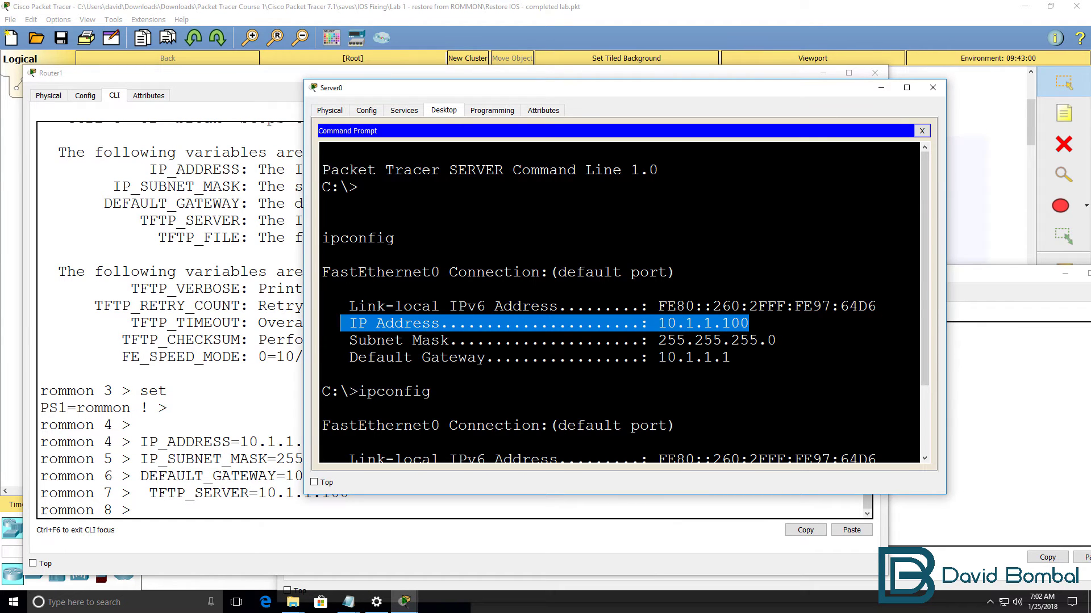
{"action": "left_click", "coordinate": [232, 352]}
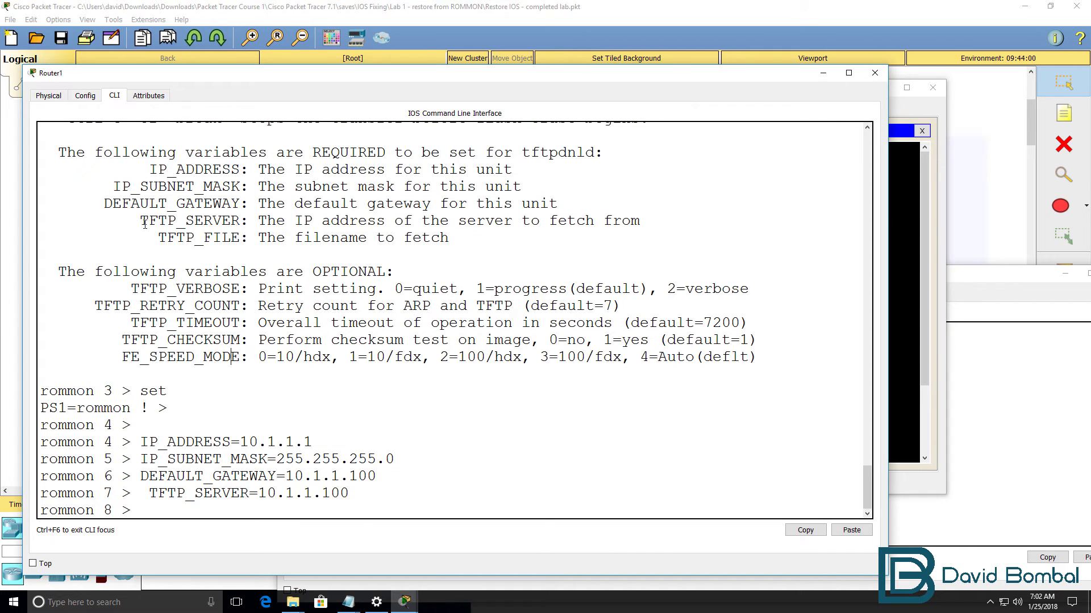
{"action": "left_click_drag", "start_coordinate": [159, 239], "coordinate": [240, 238]}
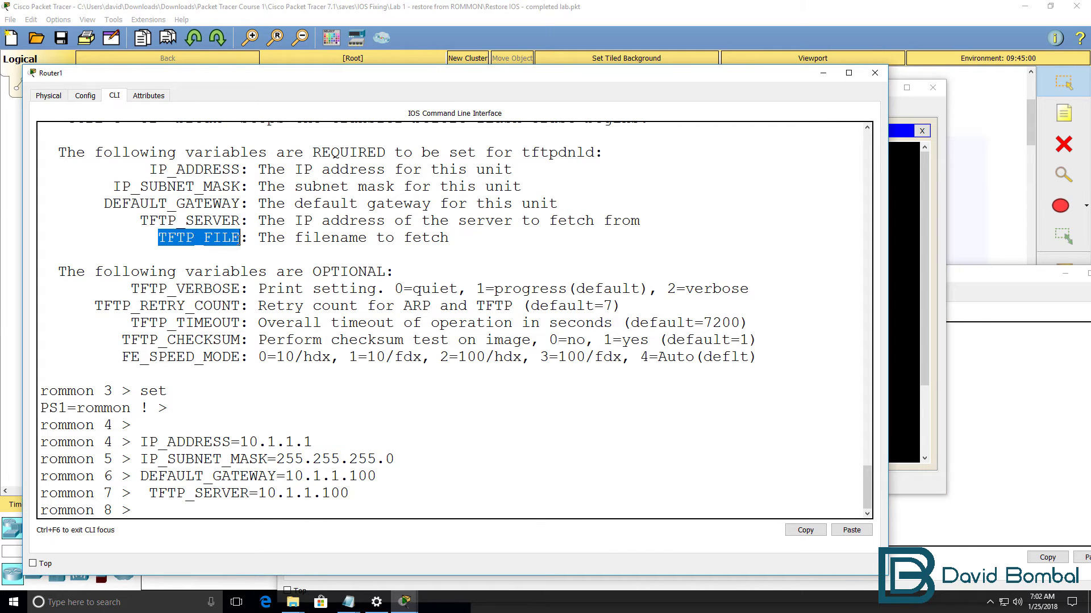
{"action": "right_click", "coordinate": [238, 238]}
{"action": "left_click", "coordinate": [247, 249]}
Type TFTP_FILE= at the rommon 8 prompt and select the required IOS filename in the task note
{"action": "right_click", "coordinate": [354, 428]}
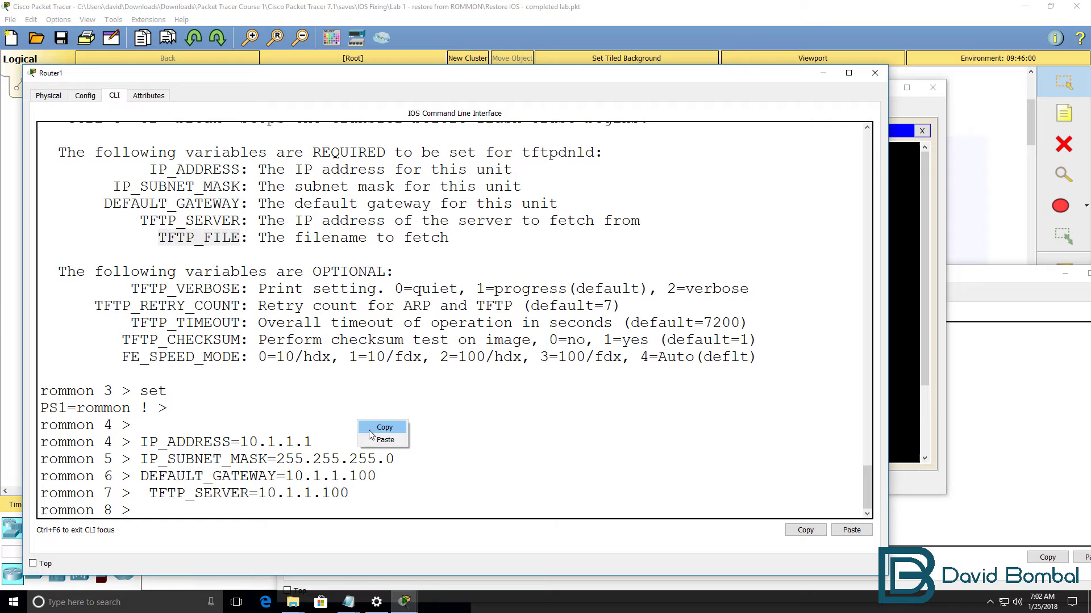
{"action": "left_click", "coordinate": [384, 440]}
{"action": "type", "text": "="}
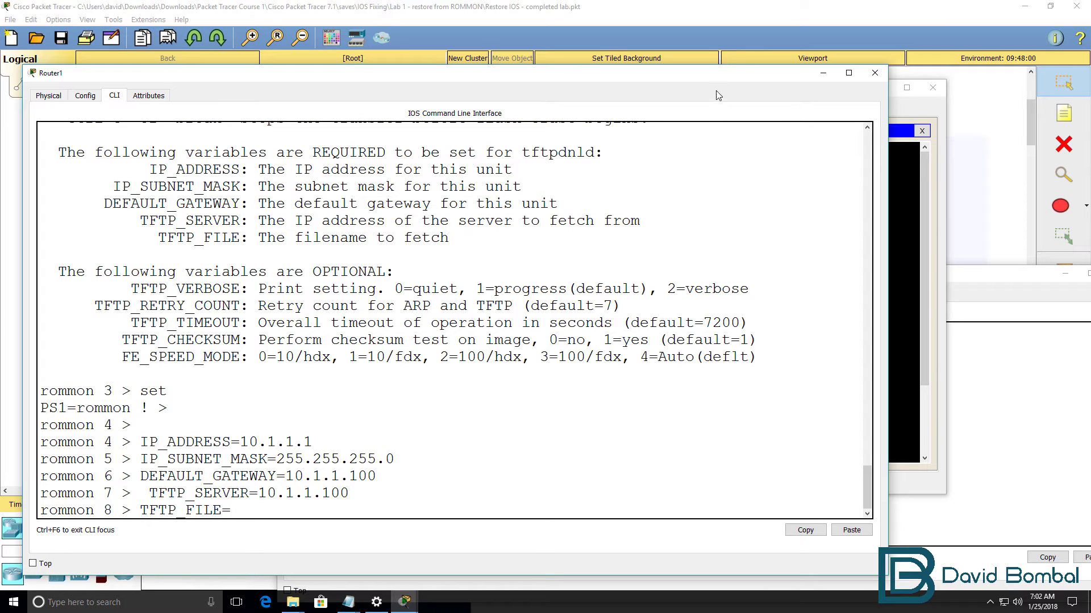
{"action": "left_click", "coordinate": [726, 6]}
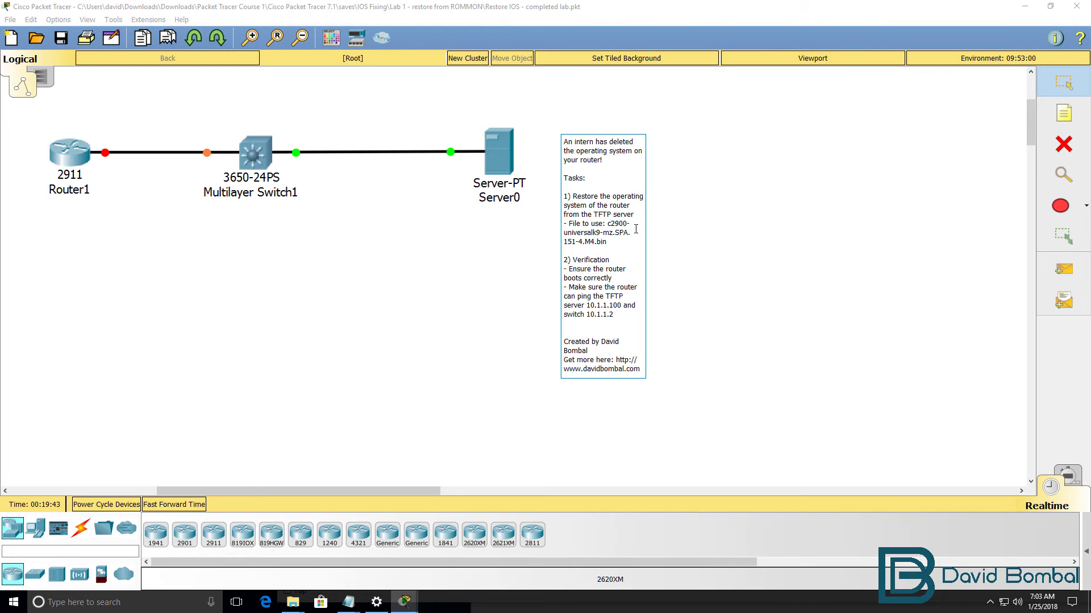
{"action": "left_click_drag", "start_coordinate": [608, 224], "coordinate": [606, 243]}
{"action": "key", "text": "ctrl+c"}
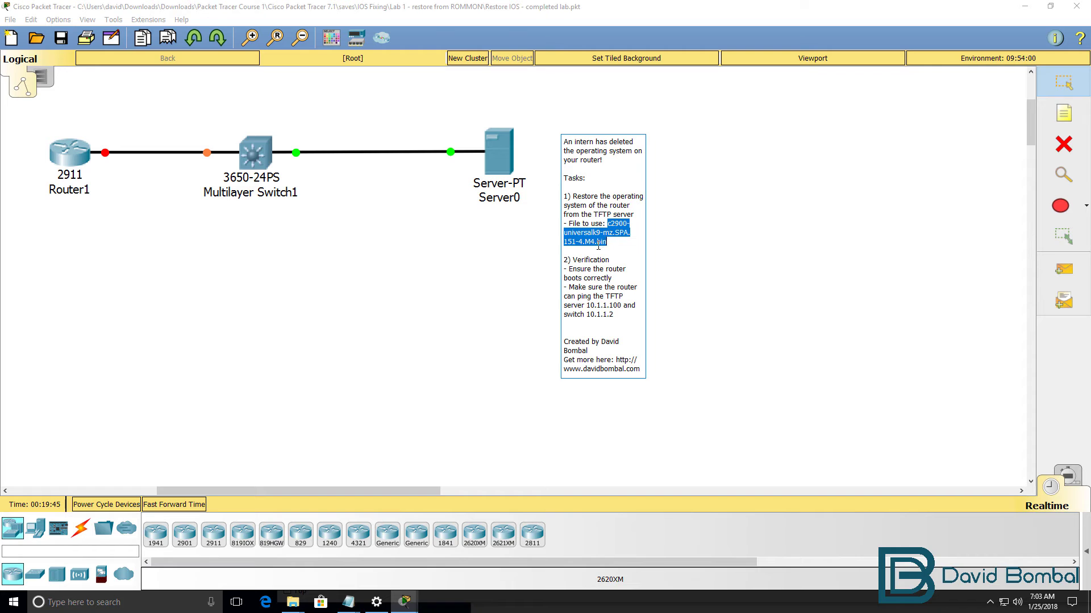
{"action": "left_click", "coordinate": [260, 281]}
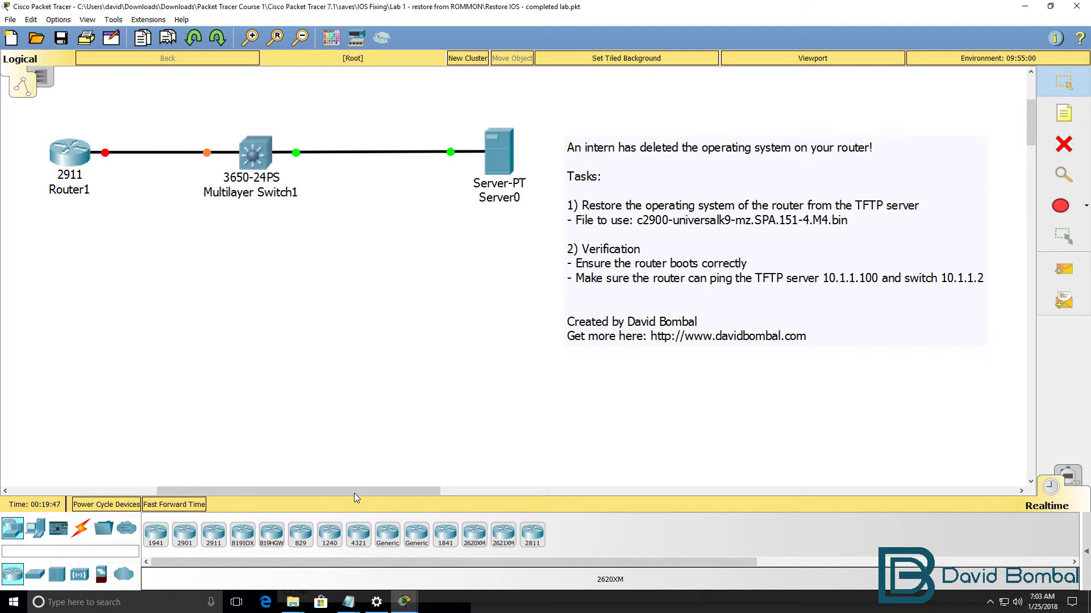
Confirm c2900-universalk9-mz.SPA.151-4.M4.bin is listed in Server0's TFTP service files
{"action": "mouse_move", "coordinate": [404, 601]}
{"action": "left_click", "coordinate": [584, 548]}
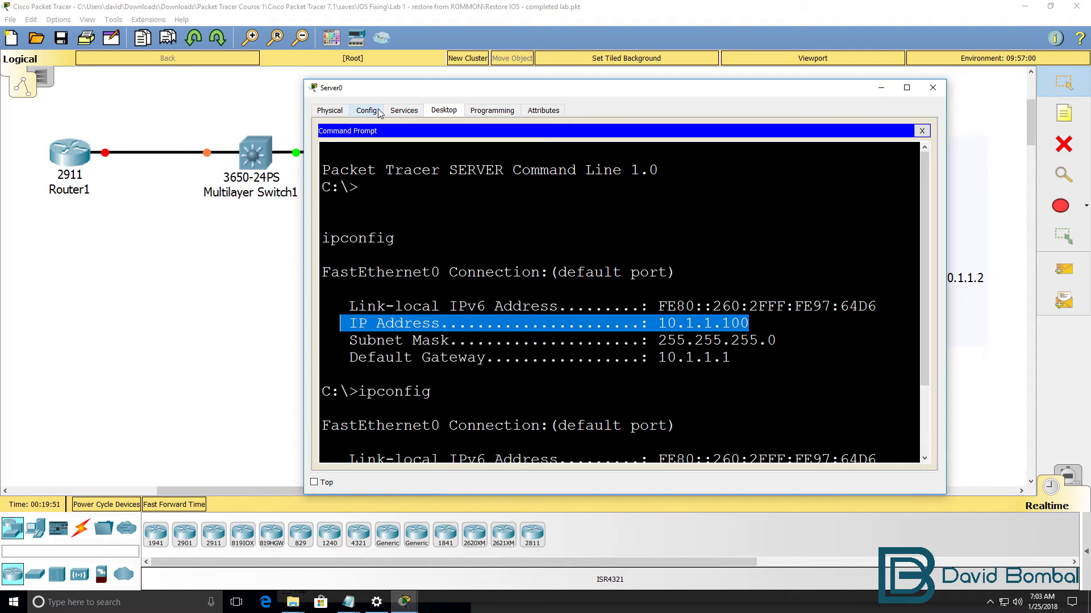
{"action": "left_click", "coordinate": [404, 111]}
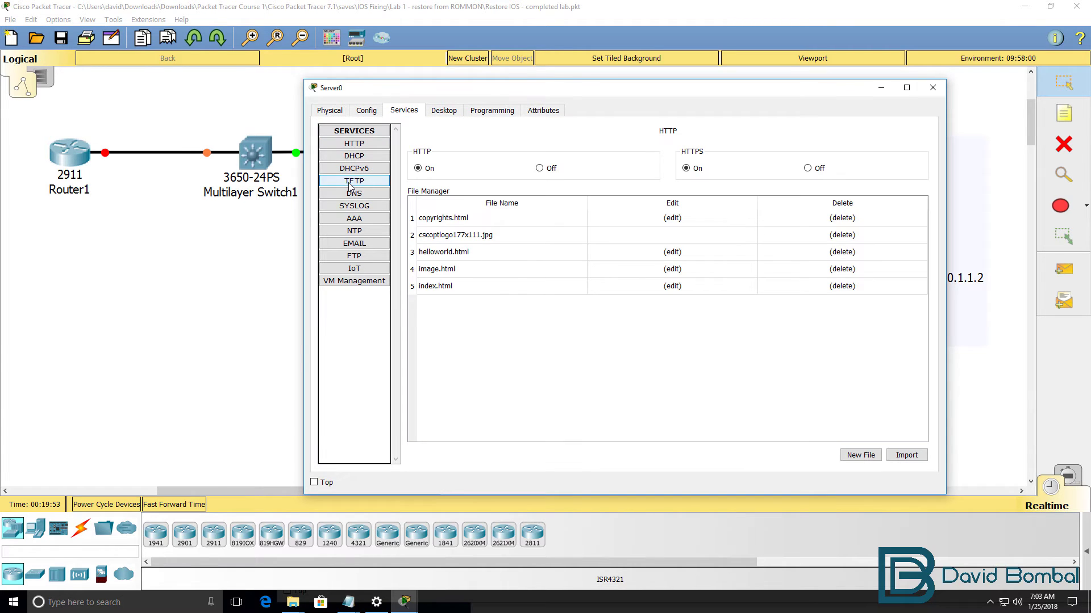
{"action": "left_click", "coordinate": [354, 181]}
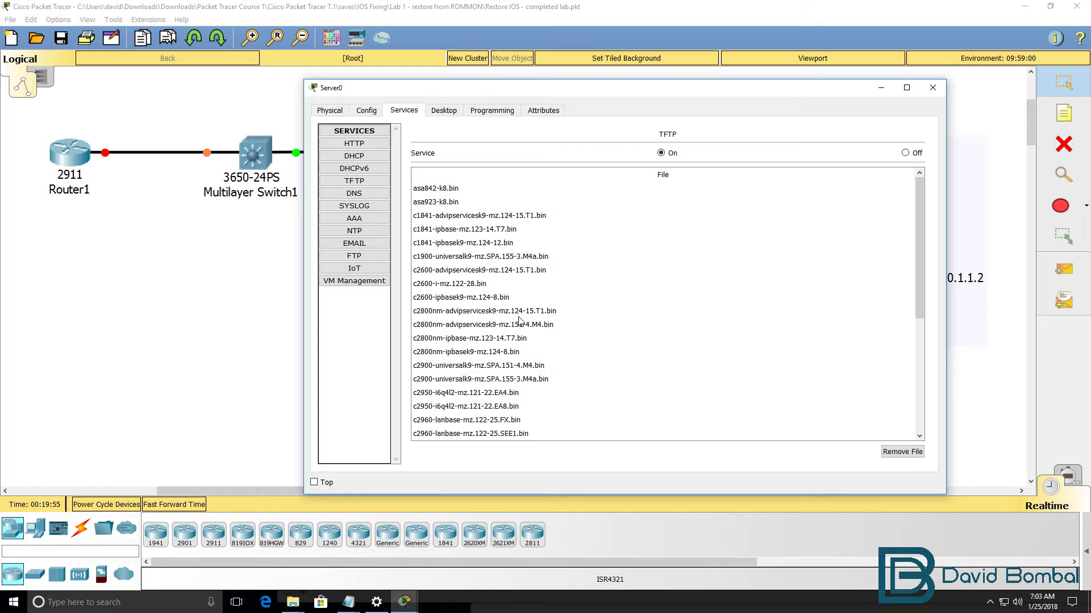
{"action": "left_click", "coordinate": [532, 366]}
{"action": "left_click_drag", "start_coordinate": [473, 90], "coordinate": [520, 250]}
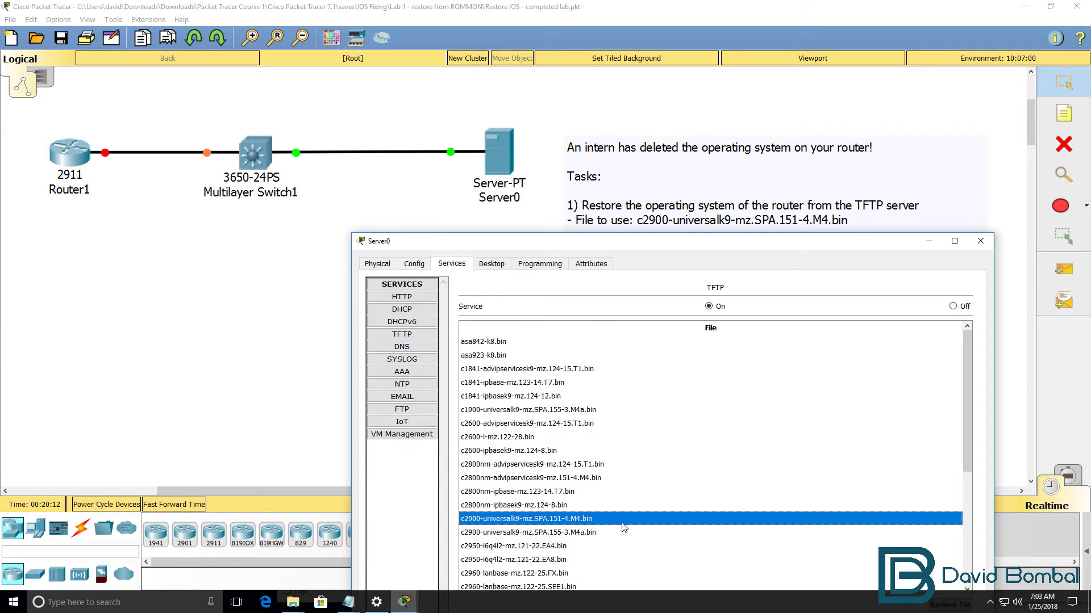
{"action": "mouse_move", "coordinate": [407, 604]}
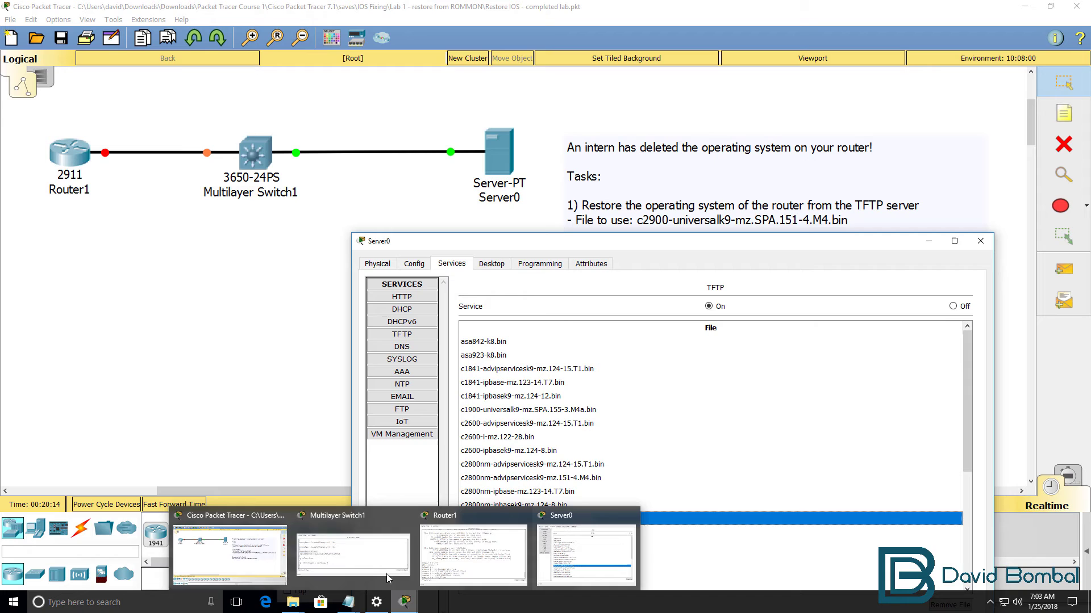
{"action": "left_click", "coordinate": [480, 564]}
Set TFTP_FILE=c2900-universalk9-mz.SPA.151-4.M4.bin and list the ROMMON variables with set
{"action": "right_click", "coordinate": [415, 460]}
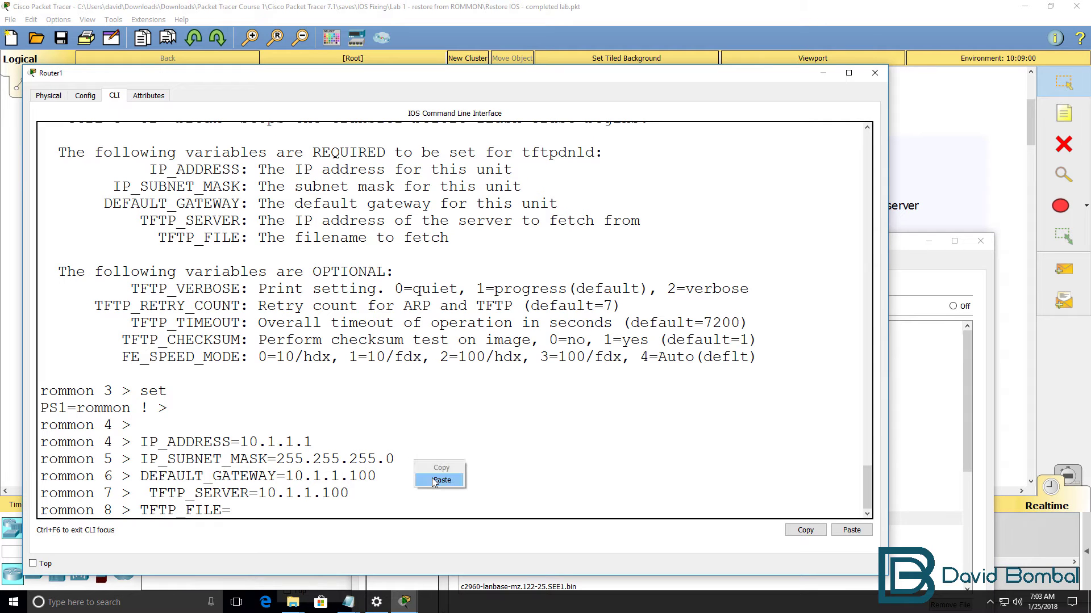
{"action": "left_click", "coordinate": [433, 479]}
{"action": "key", "text": "Return"}
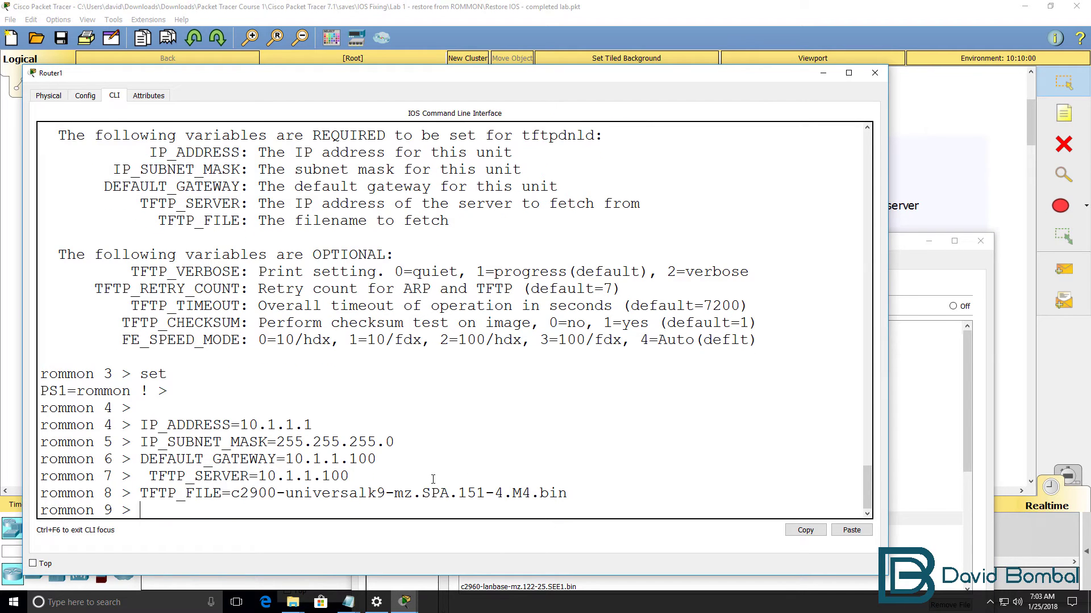
{"action": "type", "text": "set"}
{"action": "key", "text": "Return"}
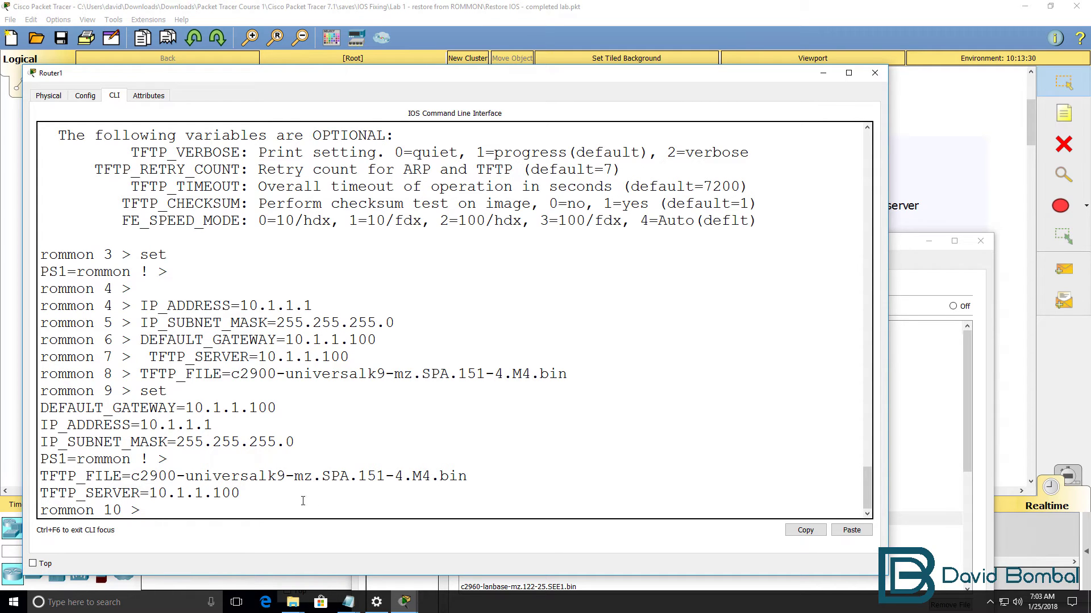
{"action": "left_click_drag", "start_coordinate": [252, 494], "coordinate": [31, 410]}
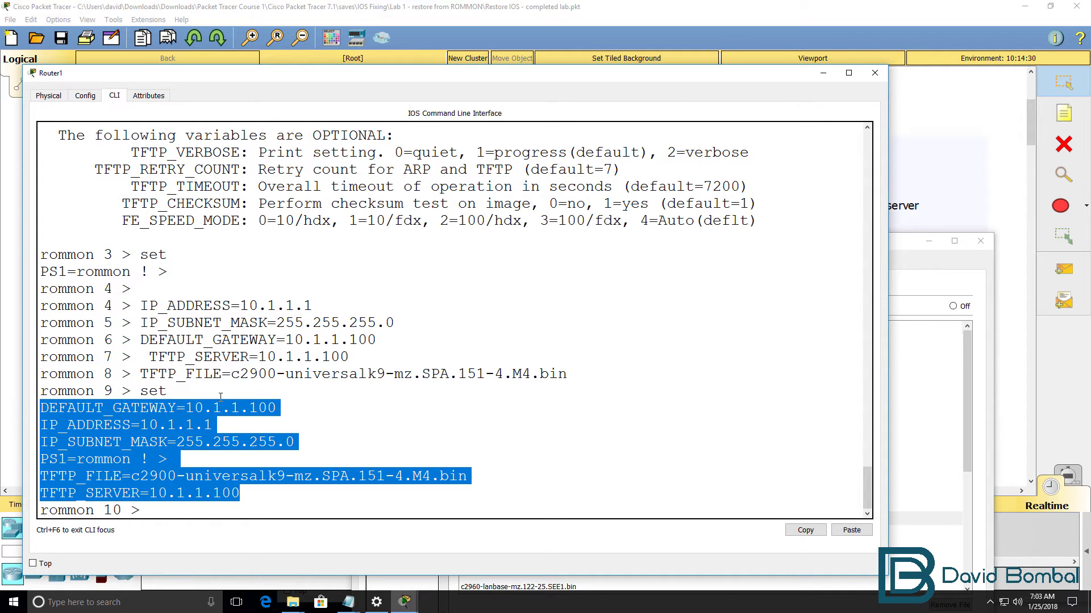
List the ROMMON commands with help and issue tftpdnld, reviewing the filename and flash-erase warning
{"action": "type", "text": "help"}
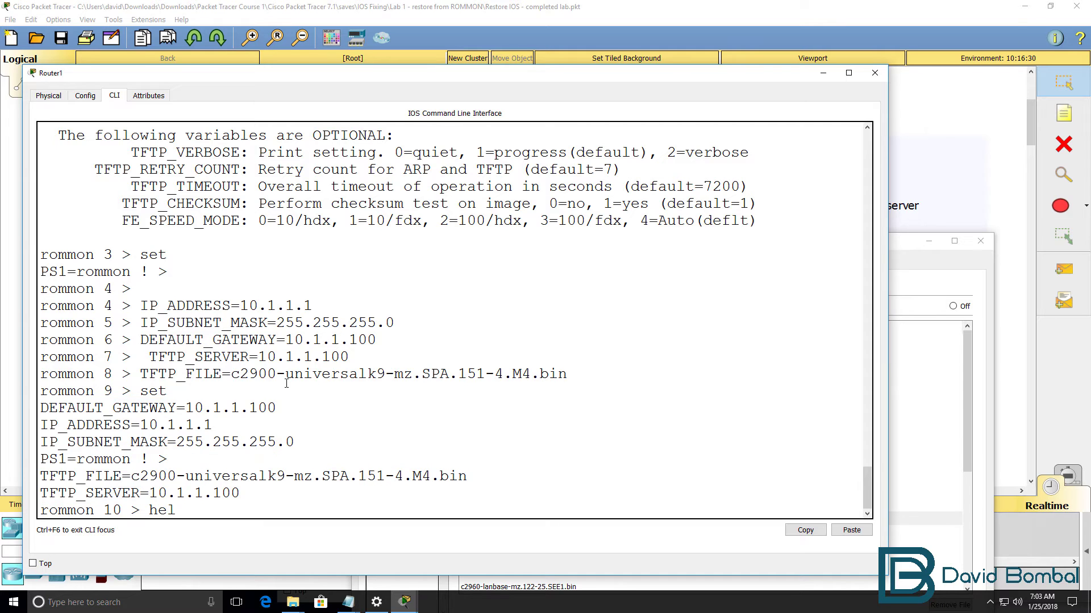
{"action": "key", "text": "Return"}
{"action": "type", "text": "tft"}
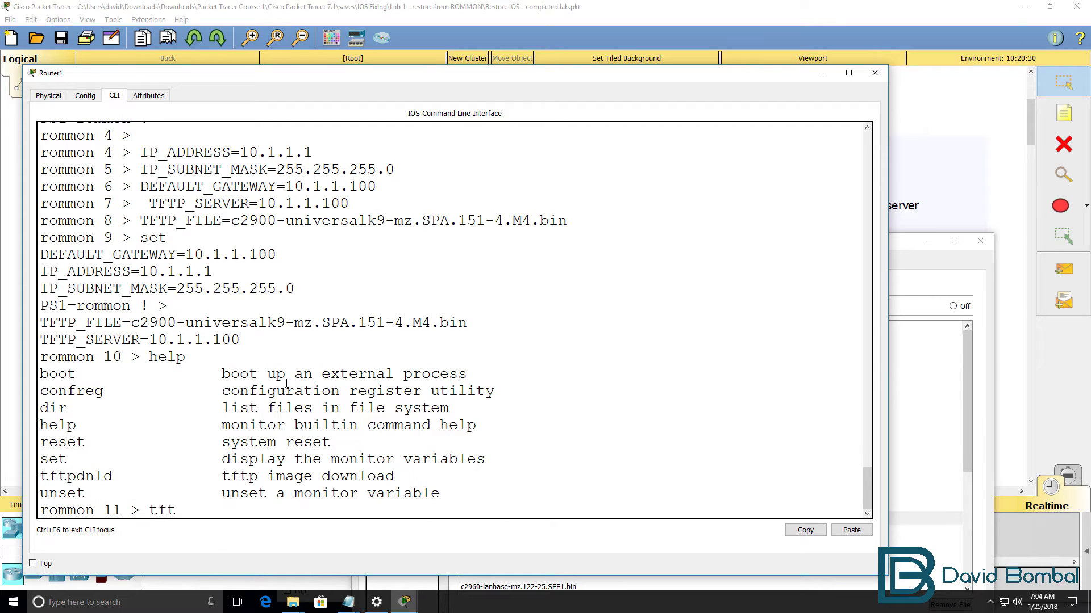
{"action": "type", "text": "pdnld"}
{"action": "key", "text": "Return"}
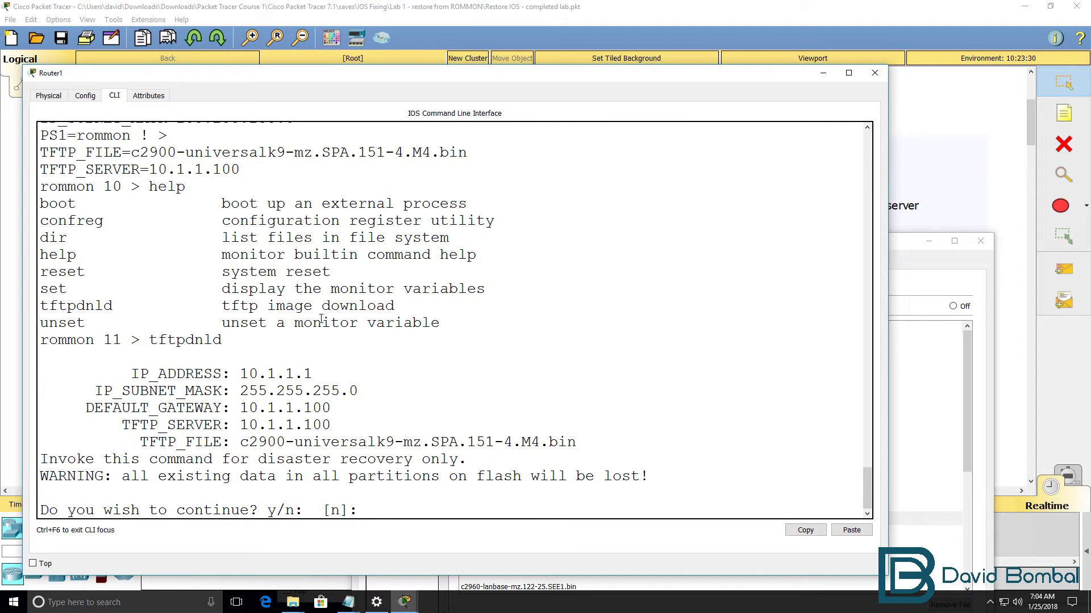
{"action": "left_click_drag", "start_coordinate": [576, 442], "coordinate": [227, 442]}
{"action": "left_click_drag", "start_coordinate": [647, 477], "coordinate": [40, 478]}
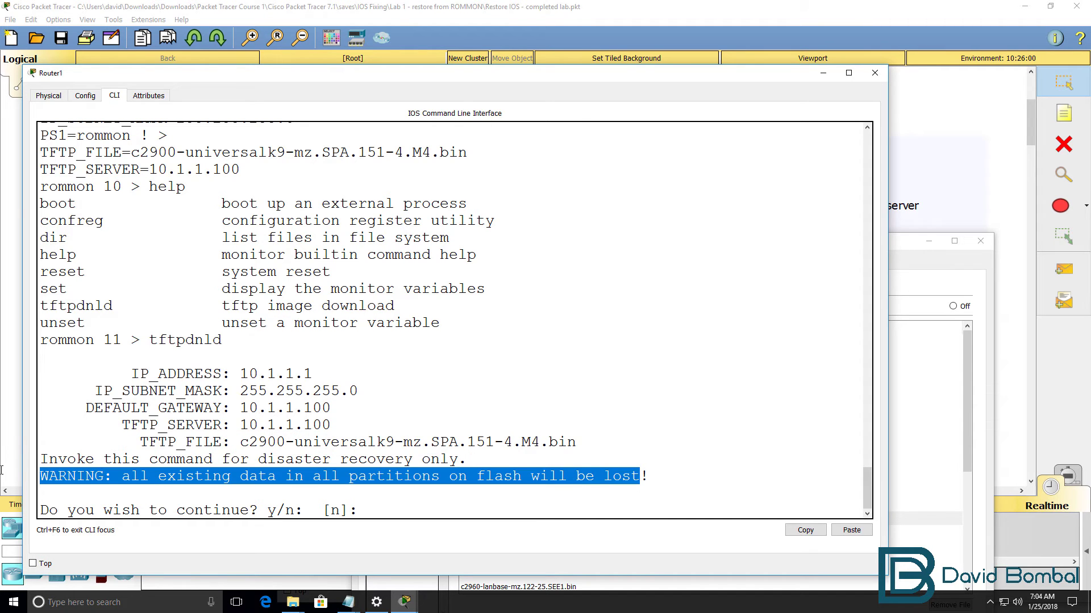
{"action": "left_click_drag", "start_coordinate": [582, 66], "coordinate": [551, 228]}
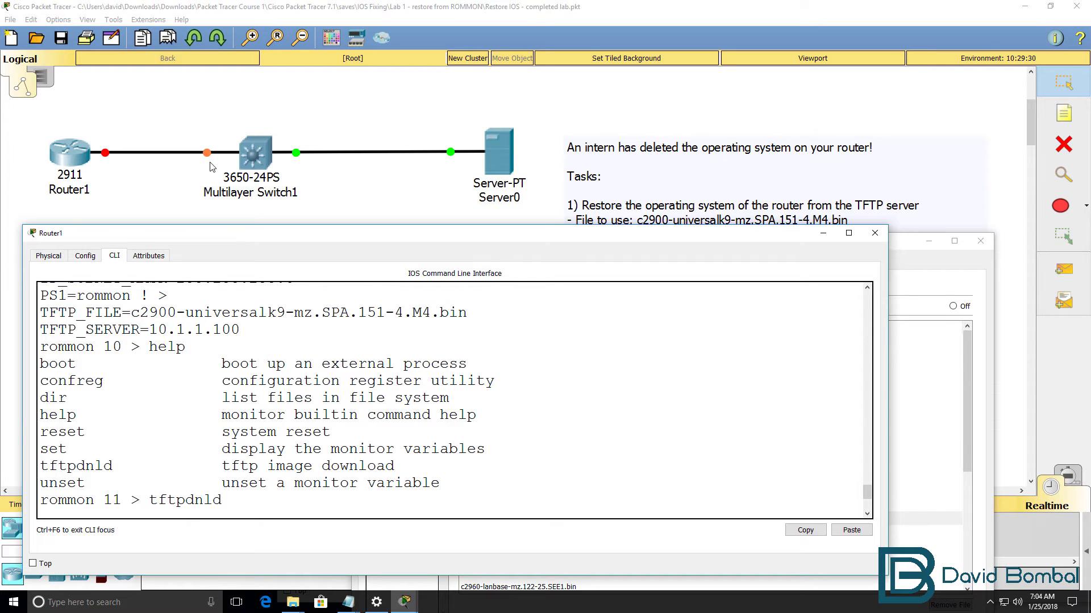
Run the tftpdnld download, confirming with y, and scroll back through its progress output
{"action": "key", "text": "Return"}
{"action": "type", "text": "y"}
{"action": "key", "text": "Return"}
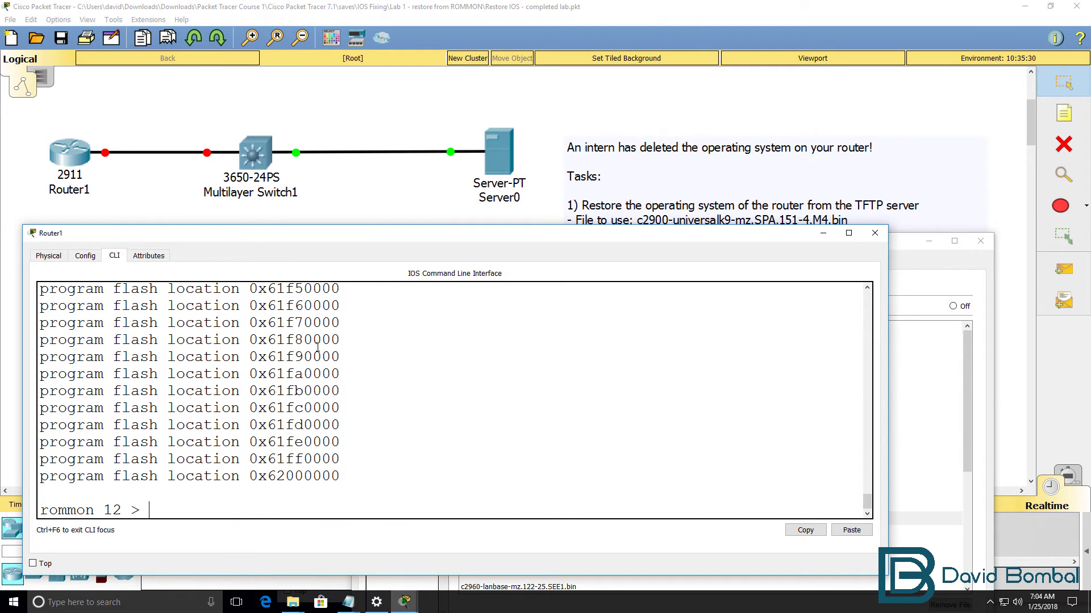
{"action": "scroll", "coordinate": [321, 352], "scroll_direction": "up", "scroll_amount": 9}
{"action": "scroll", "coordinate": [321, 352], "scroll_direction": "up", "scroll_amount": 20}
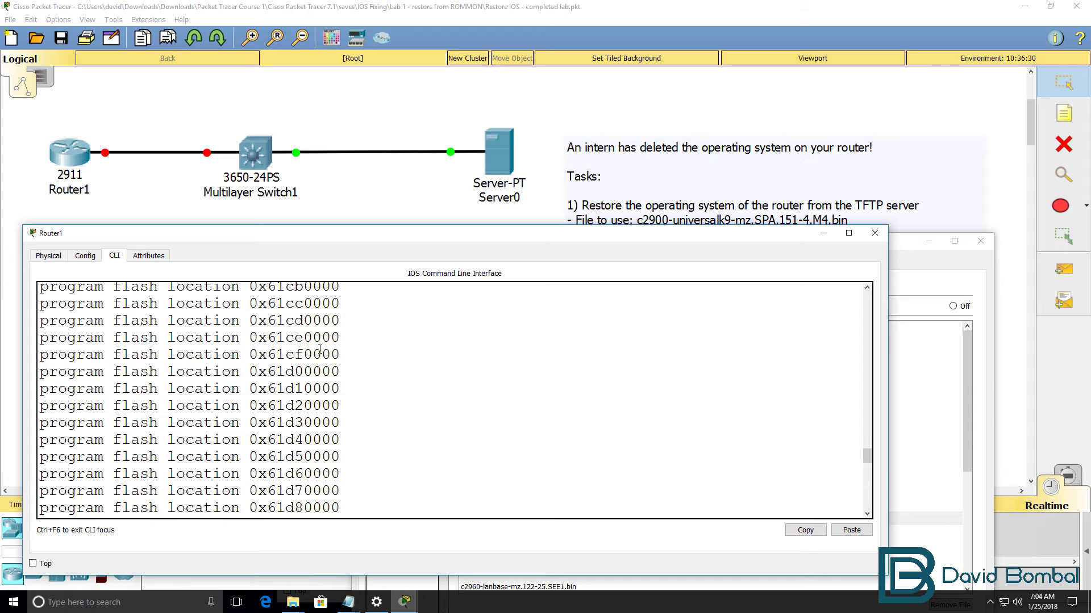
{"action": "scroll", "coordinate": [319, 346], "scroll_direction": "up", "scroll_amount": 20}
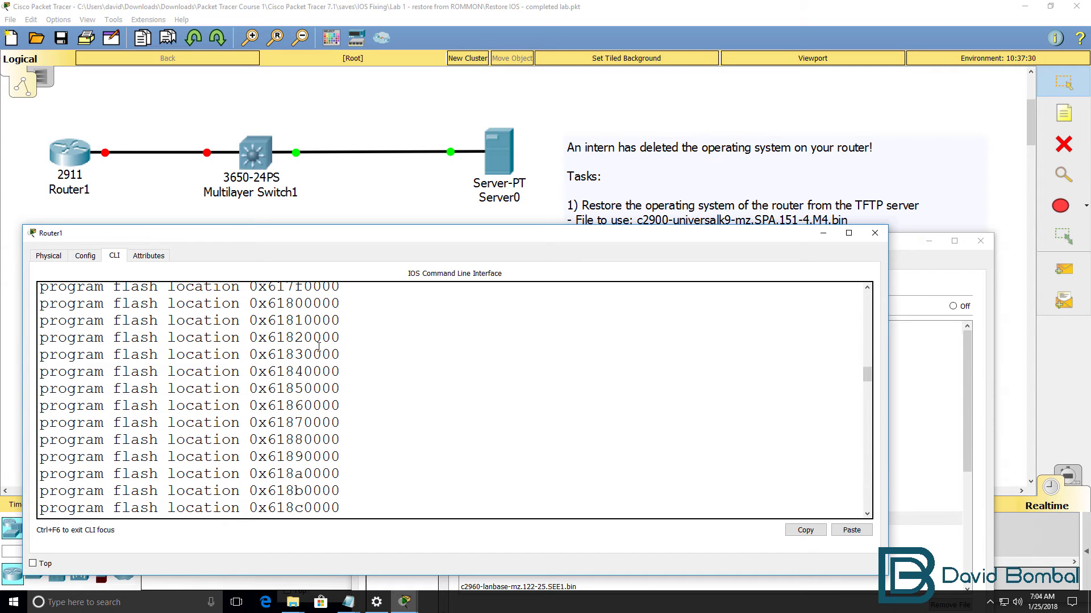
{"action": "scroll", "coordinate": [317, 347], "scroll_direction": "up", "scroll_amount": 6}
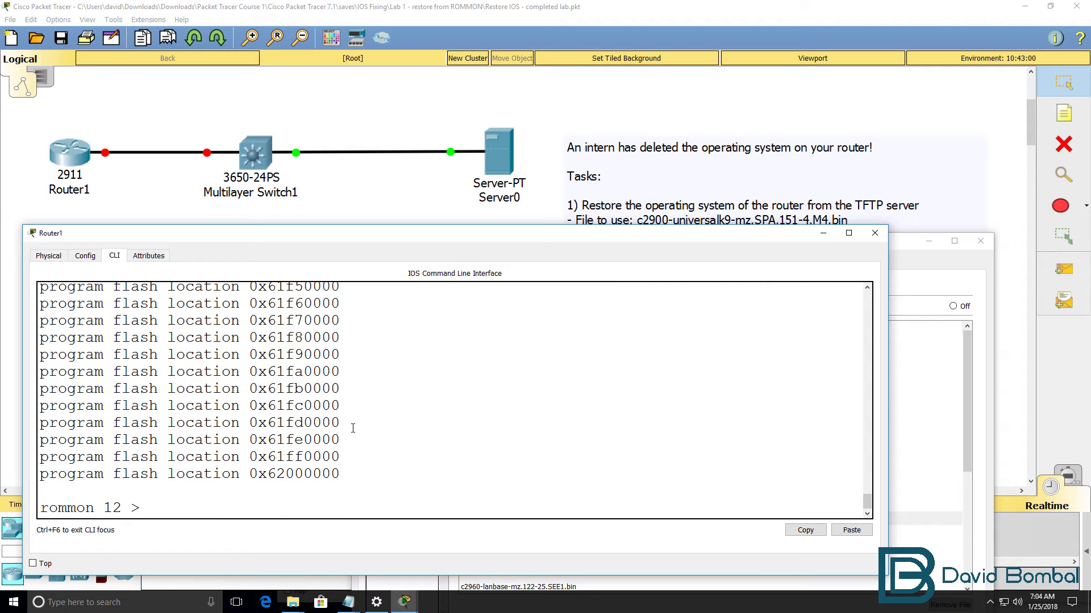
Run help and dir flash to confirm the downloaded image is in flash
{"action": "type", "text": "help"}
{"action": "key", "text": "Return"}
{"action": "type", "text": "dir flash:"}
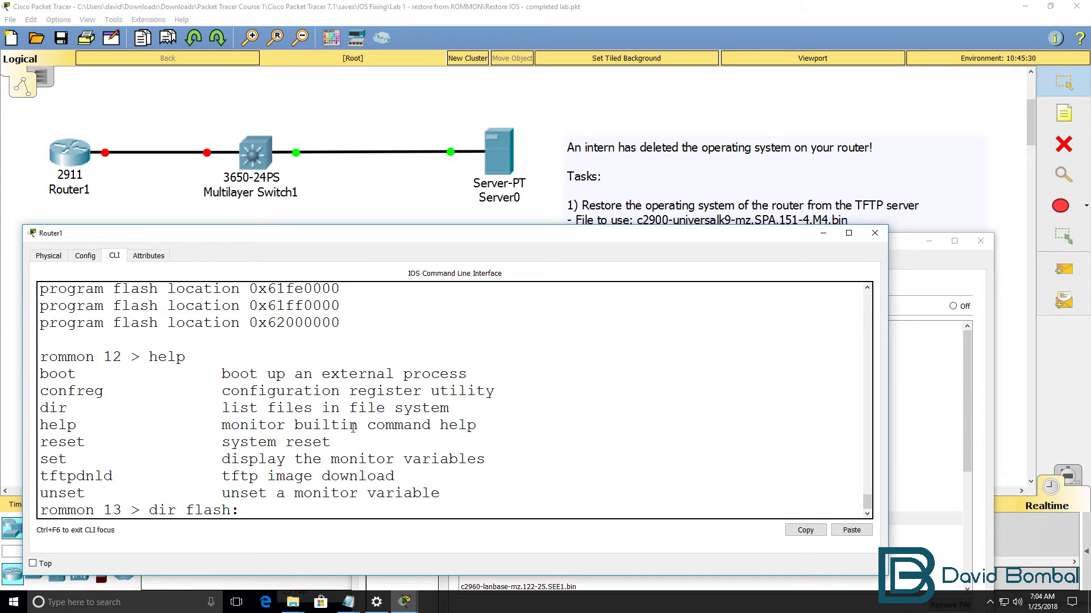
{"action": "key", "text": "Return"}
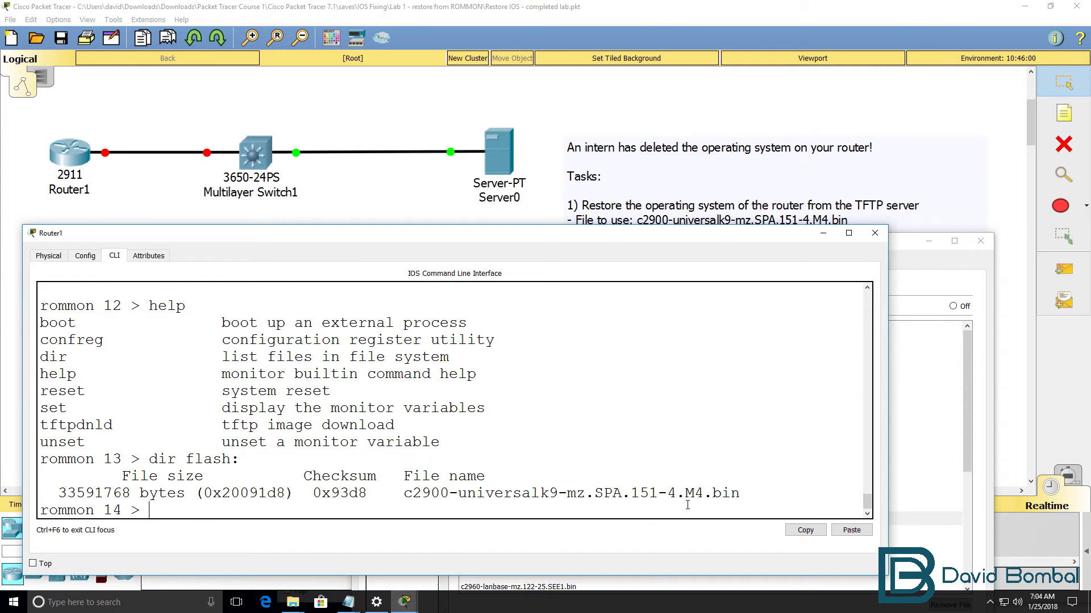
{"action": "left_click_drag", "start_coordinate": [739, 493], "coordinate": [403, 493]}
Reset the router to boot the new IOS image and enter privileged mode with en
{"action": "left_click", "coordinate": [199, 493]}
{"action": "type", "text": "reset"}
{"action": "key", "text": "Return"}
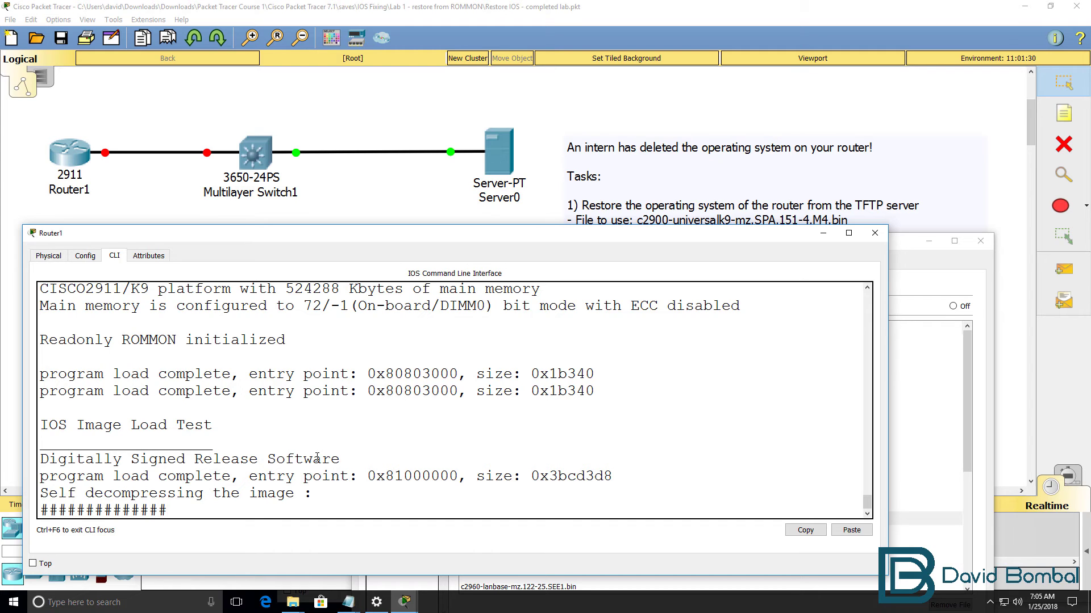
{"action": "left_click_drag", "start_coordinate": [267, 511], "coordinate": [50, 417]}
{"action": "left_click", "coordinate": [41, 421]}
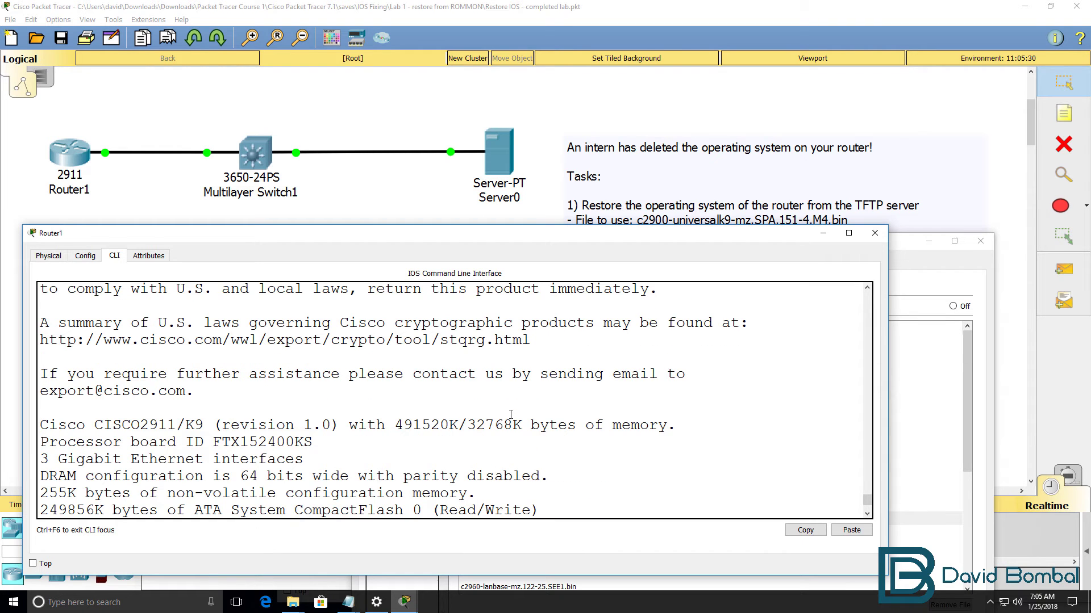
{"action": "key", "text": "Return"}
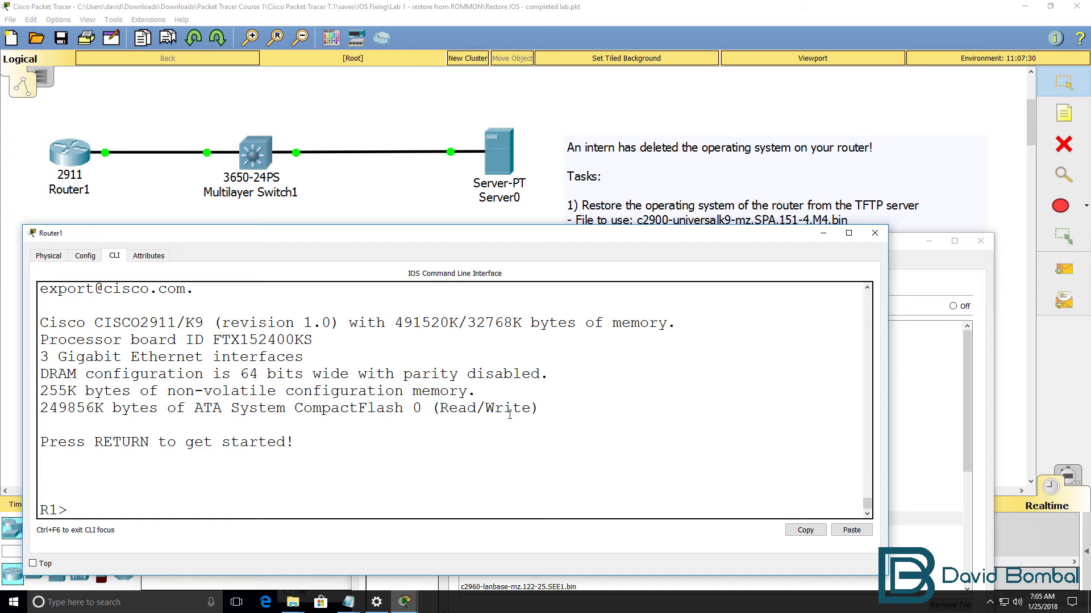
{"action": "type", "text": "en"}
{"action": "key", "text": "Return"}
{"action": "key", "text": "Return"}
{"action": "key", "text": "Return"}
{"action": "key", "text": "Return"}
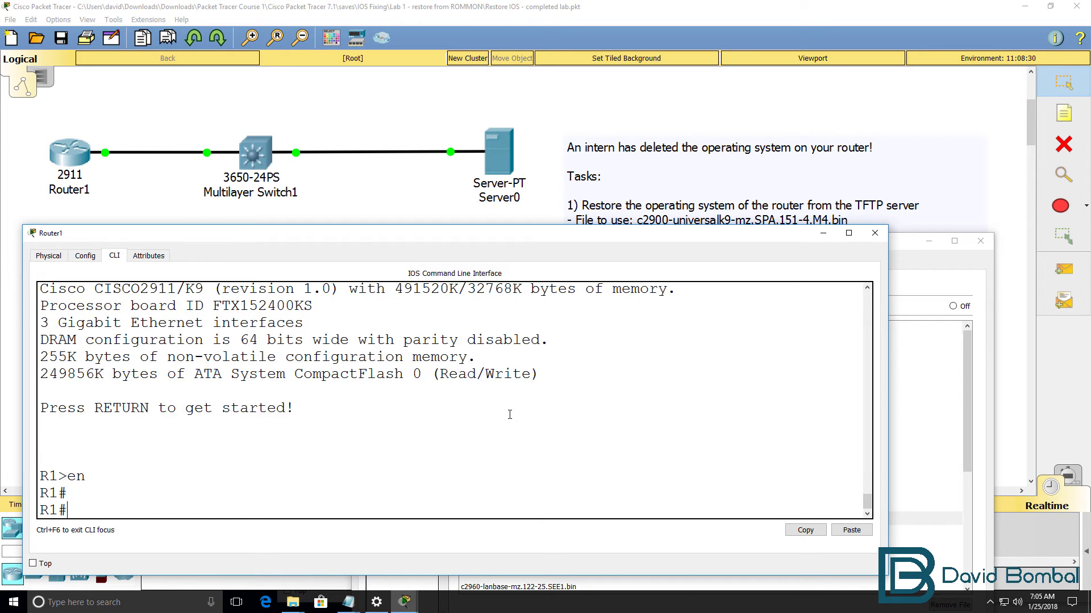
Verify the flash image and interface status with sh flash: and sh ip int brief
{"action": "type", "text": "sh flash:"}
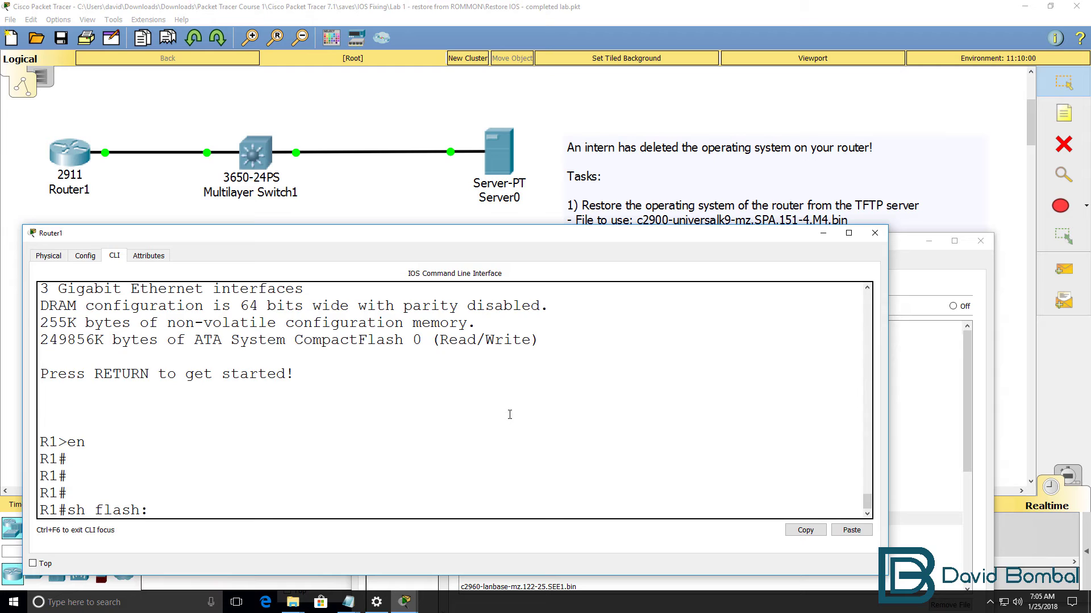
{"action": "key", "text": "Return"}
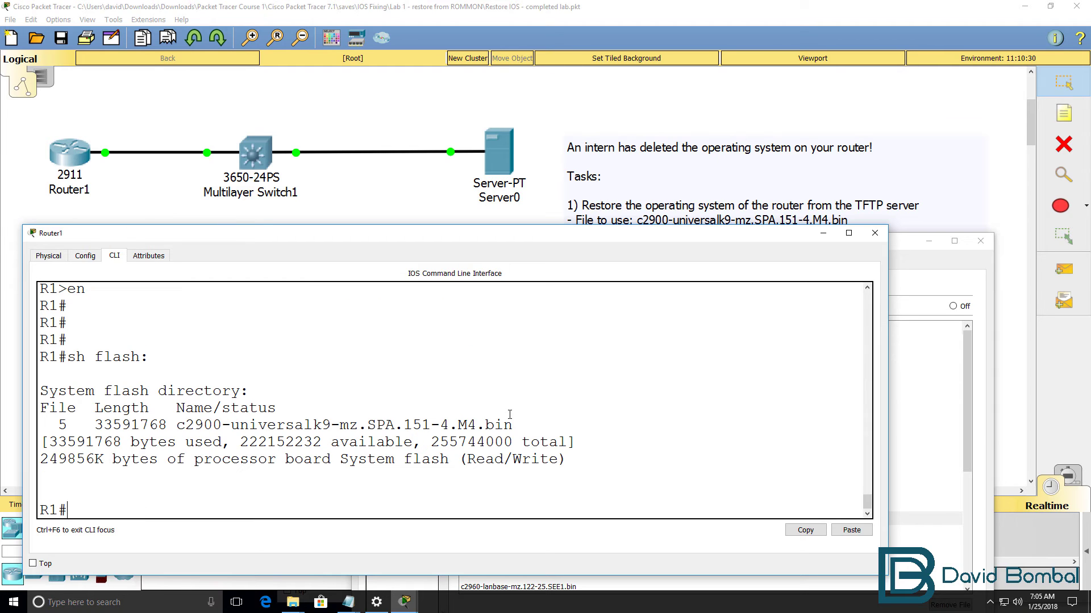
{"action": "left_click_drag", "start_coordinate": [527, 420], "coordinate": [188, 409]}
{"action": "left_click", "coordinate": [241, 472]}
{"action": "type", "text": "sh ip int brief"}
{"action": "key", "text": "Return"}
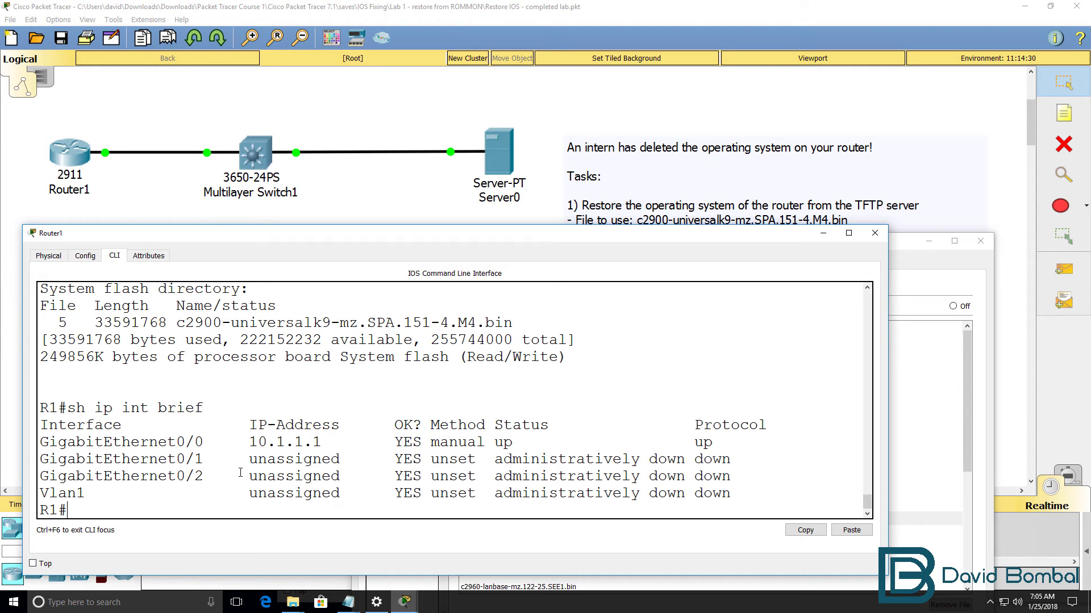
{"action": "left_click_drag", "start_coordinate": [331, 442], "coordinate": [27, 442]}
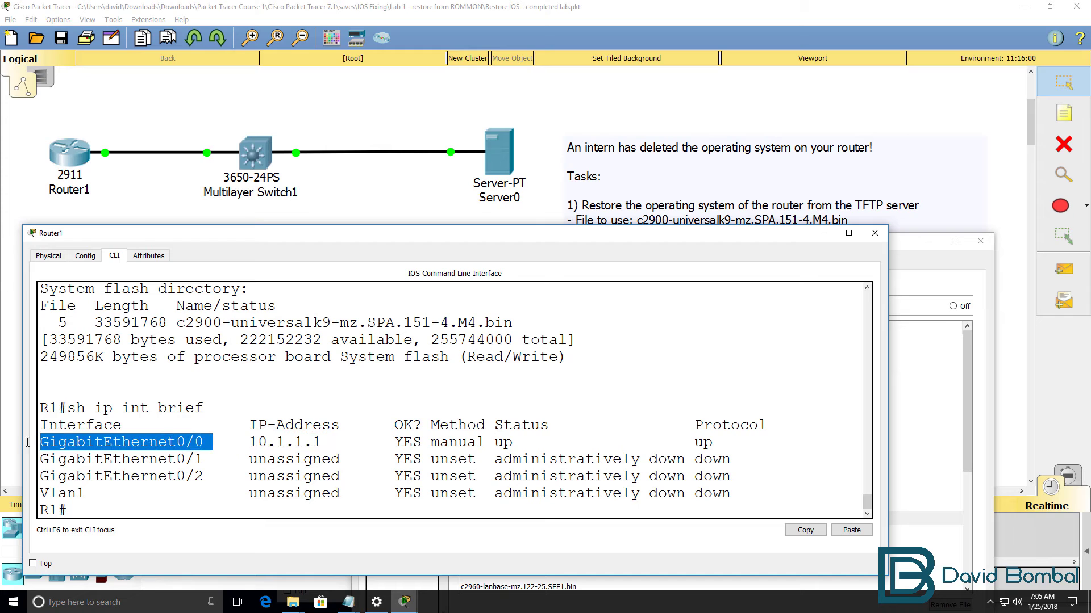
Display the startup configuration and page through it
{"action": "type", "text": "sh start"}
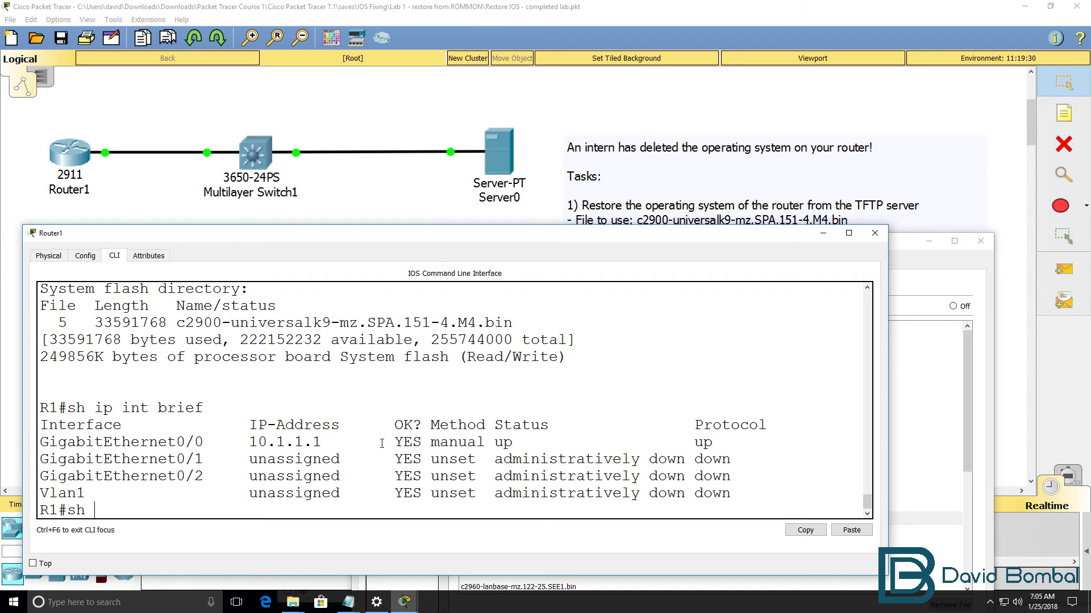
{"action": "key", "text": "Tab"}
{"action": "key", "text": "Return"}
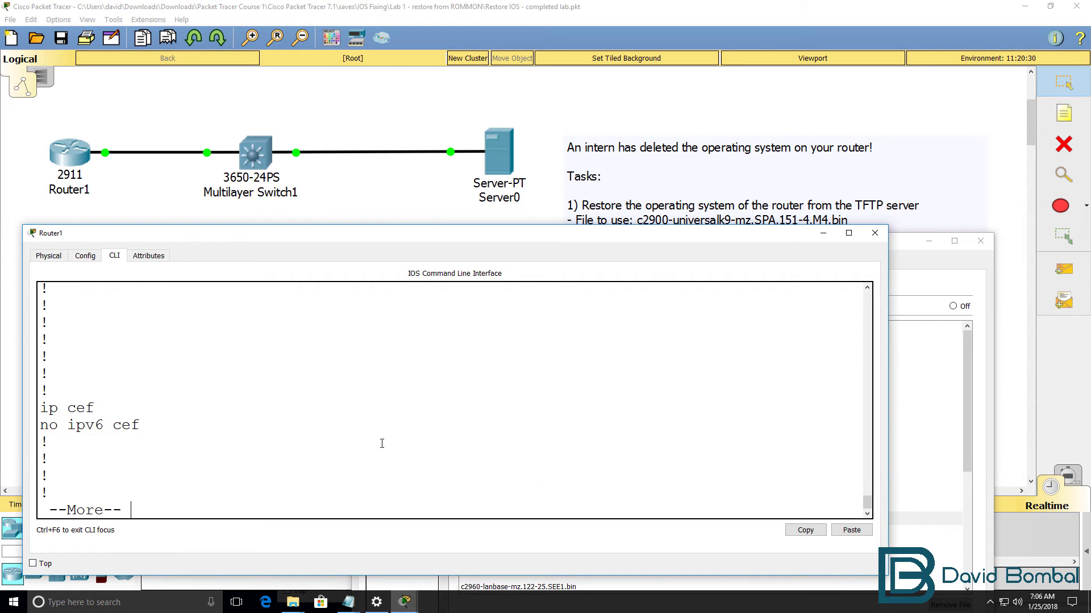
{"action": "key", "text": "space"}
{"action": "key", "text": "Return"}
{"action": "key", "text": "Return"}
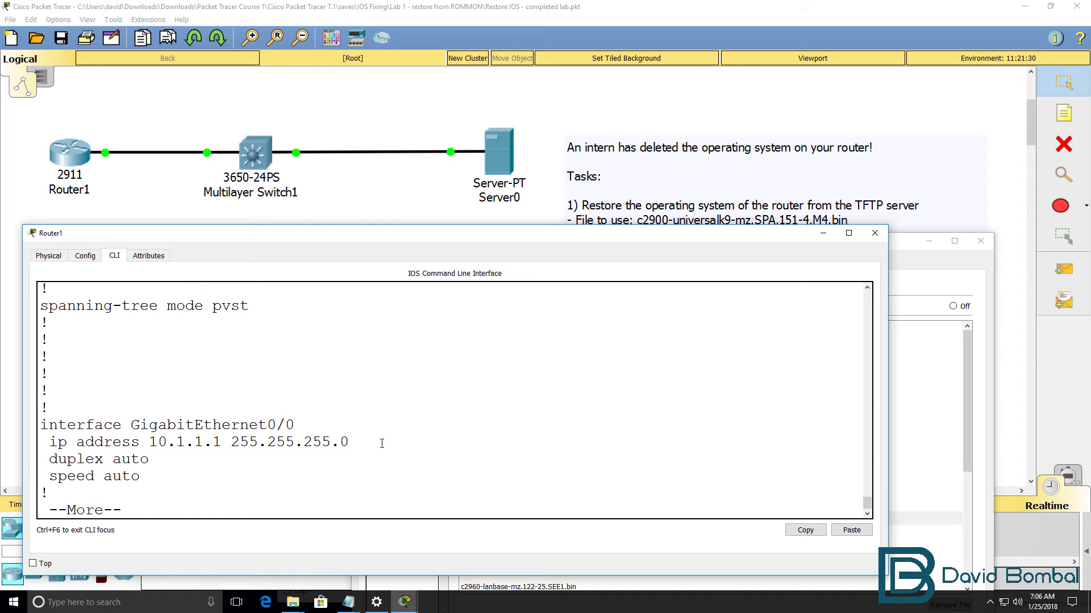
{"action": "key", "text": "Return"}
{"action": "key", "text": "Return"}
{"action": "key", "text": "Return"}
{"action": "key", "text": "Return"}
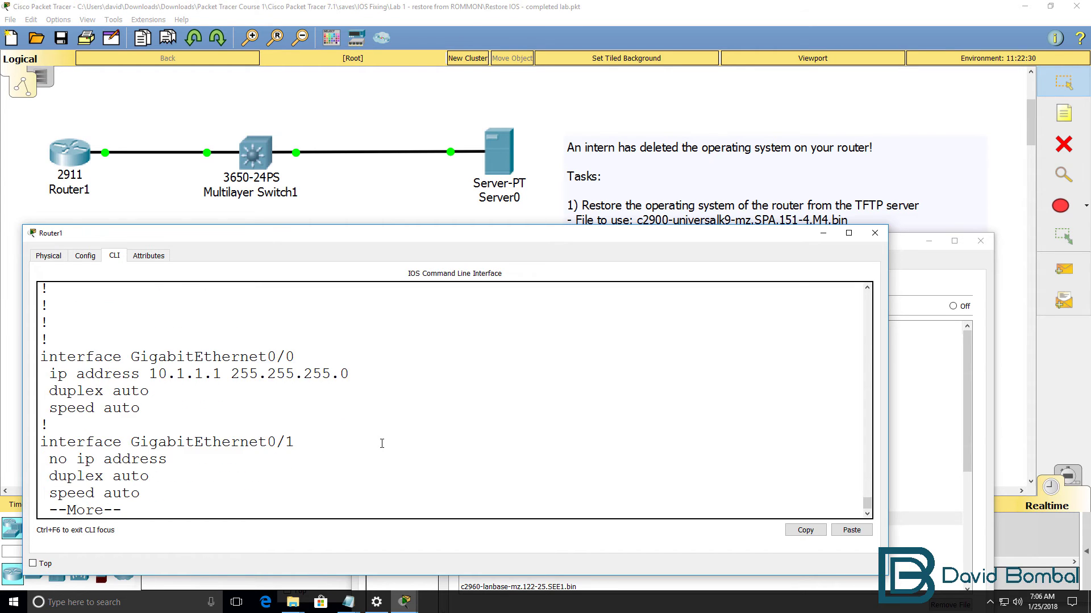
{"action": "key", "text": "space"}
{"action": "key", "text": "space"}
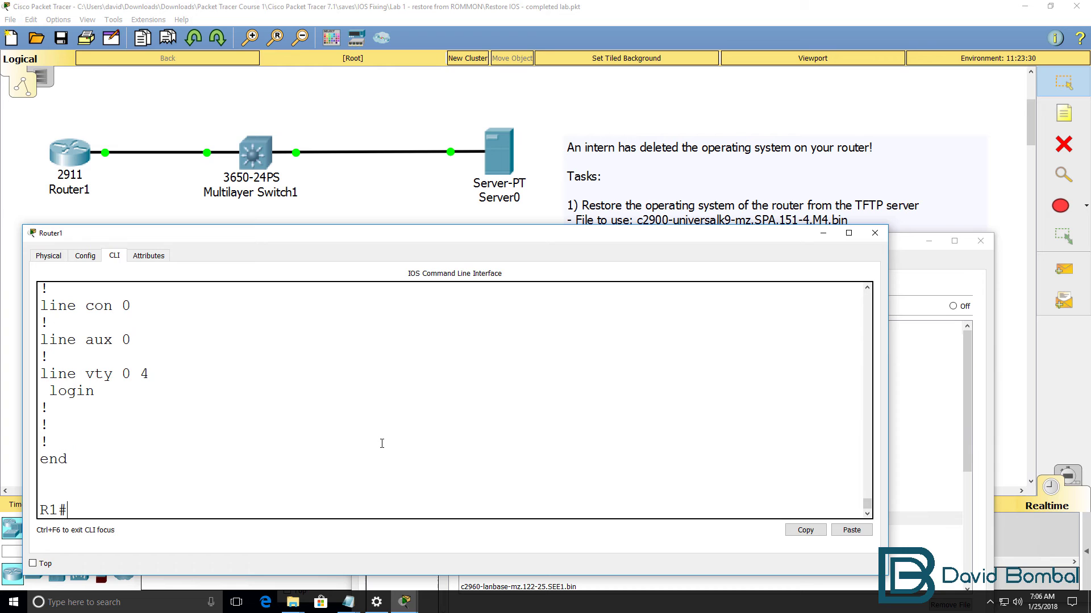
Ping the switch at 10.1.1.2 and the TFTP server at 10.1.1.100
{"action": "type", "text": "ping 10.1.1.2"}
{"action": "key", "text": "Return"}
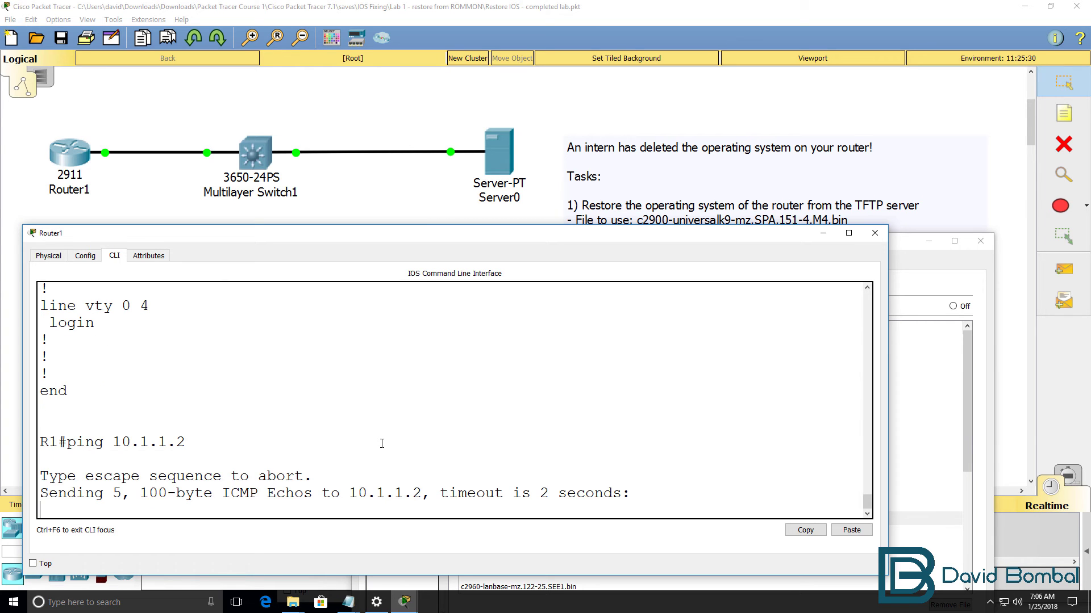
{"action": "type", "text": "ping 10.1.1.100"}
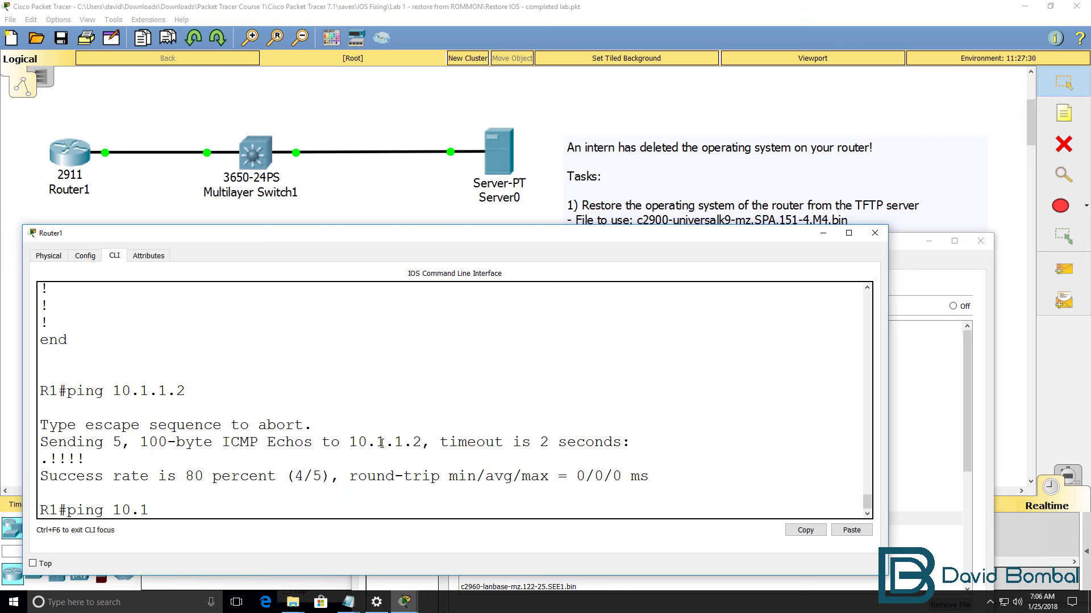
{"action": "key", "text": "Return"}
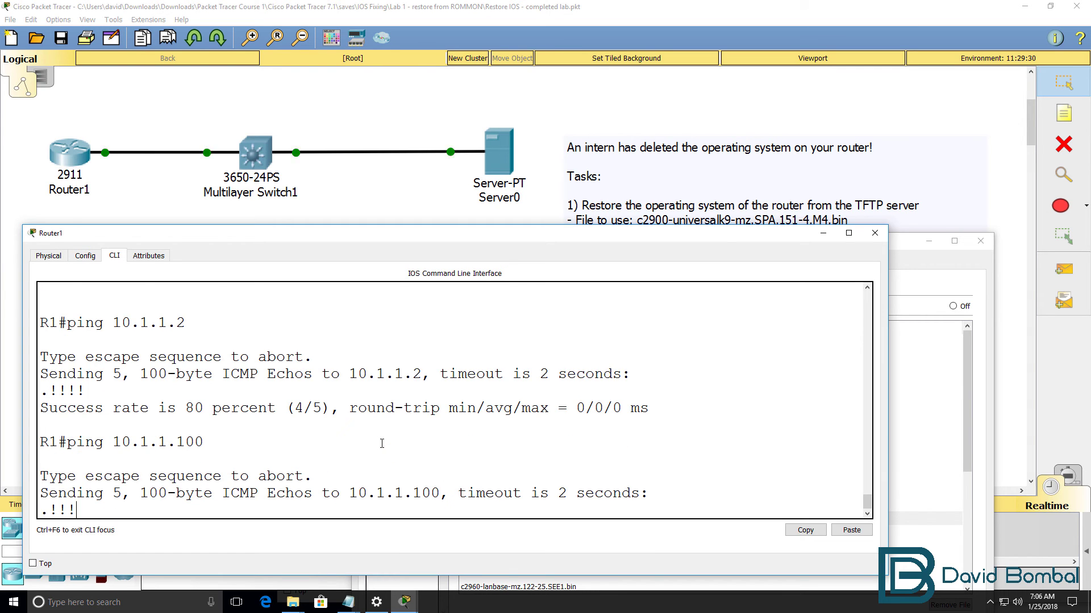
Reload Router1, enter privileged mode after the reboot, and type sh ip int brief
{"action": "type", "text": "reload"}
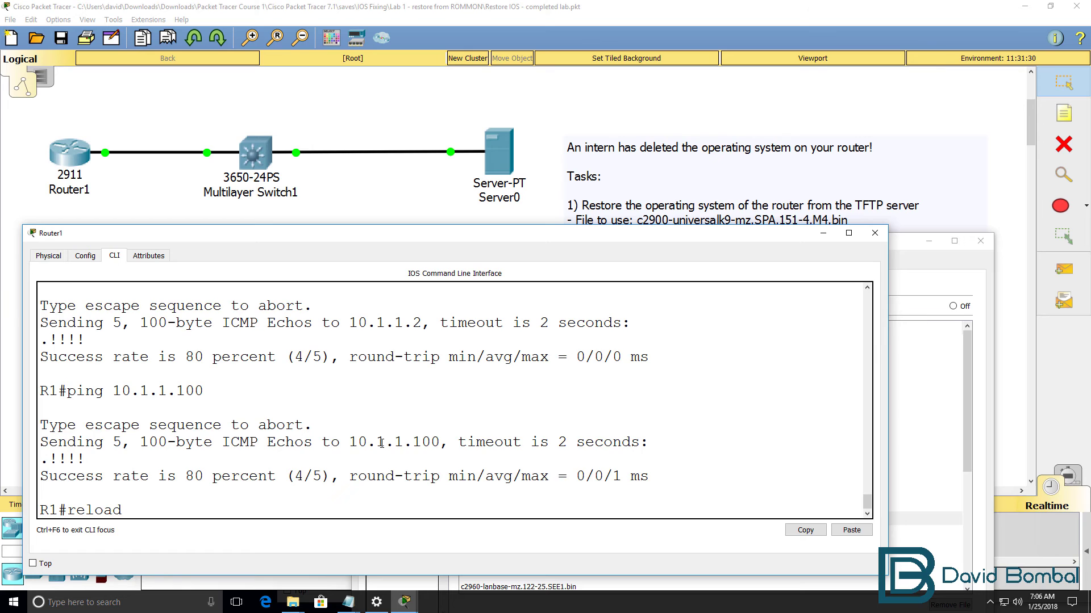
{"action": "key", "text": "Return"}
{"action": "key", "text": "Return"}
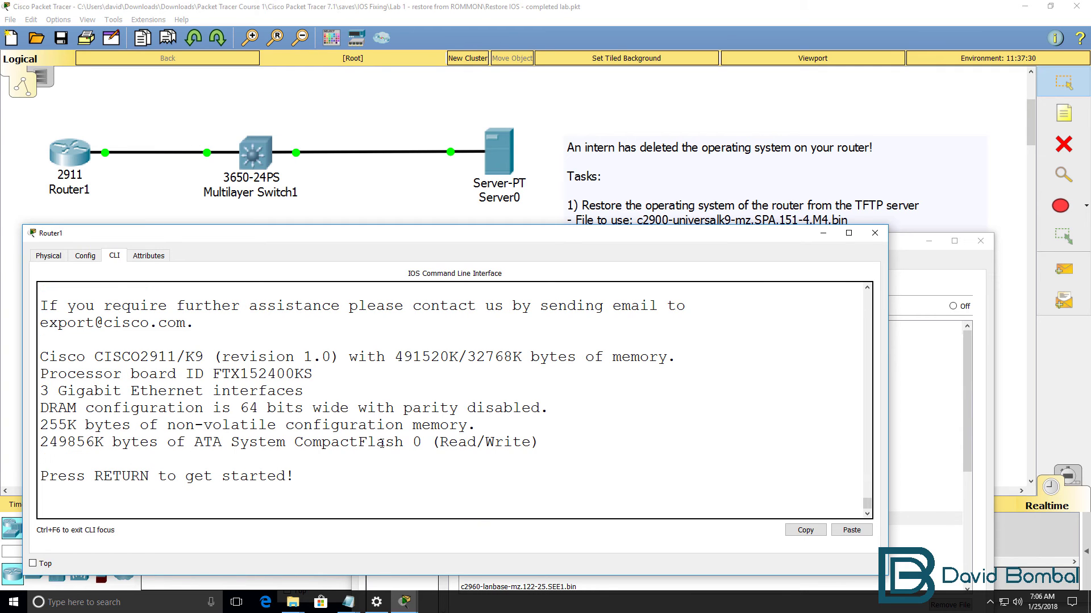
{"action": "key", "text": "Return"}
{"action": "type", "text": "en"}
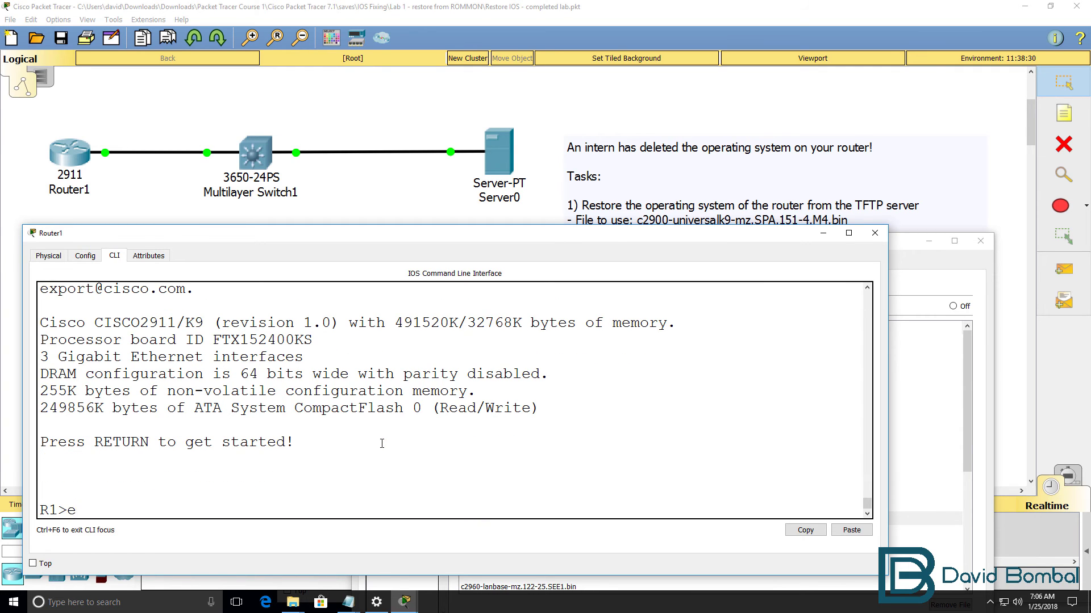
{"action": "key", "text": "Return"}
{"action": "type", "text": "sh ip"}
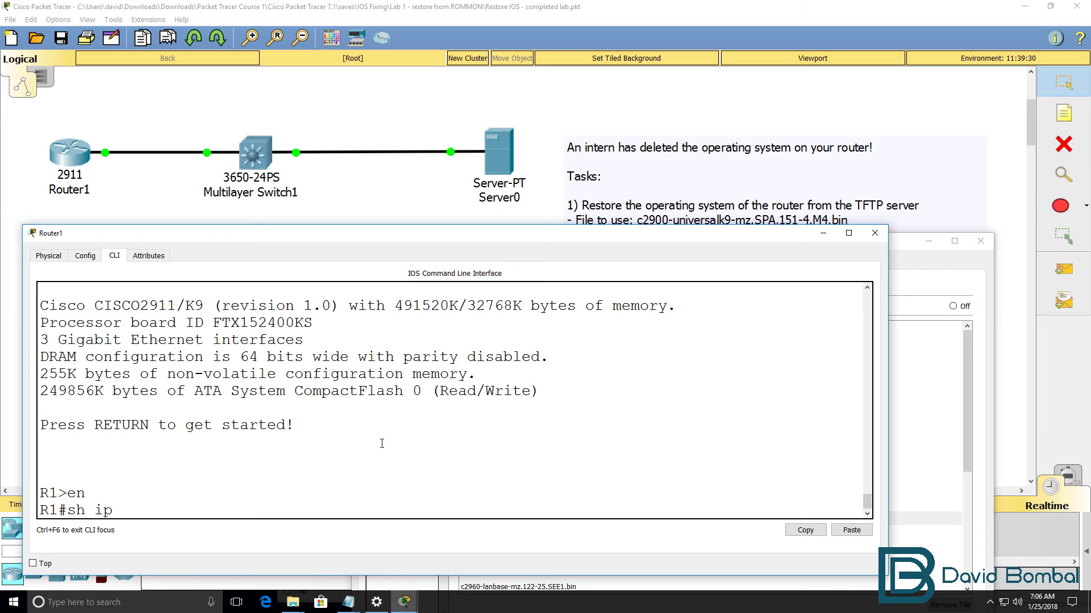
{"action": "type", "text": " int brief"}
Show the post-reload interface summary with GigabitEthernet0/0 at 10.1.1.1, up/up
{"action": "key", "text": "Return"}
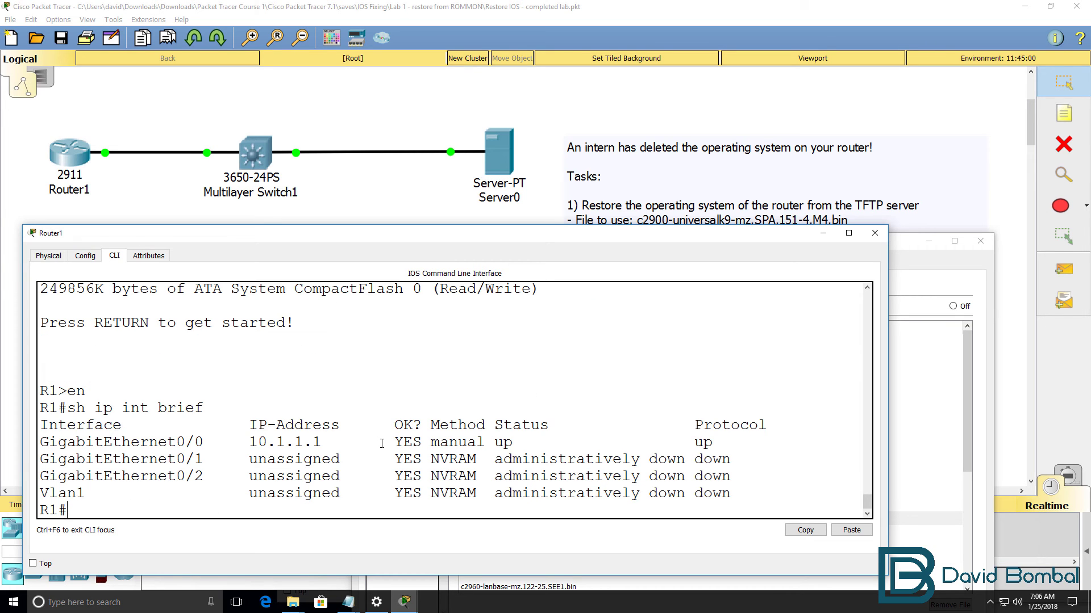